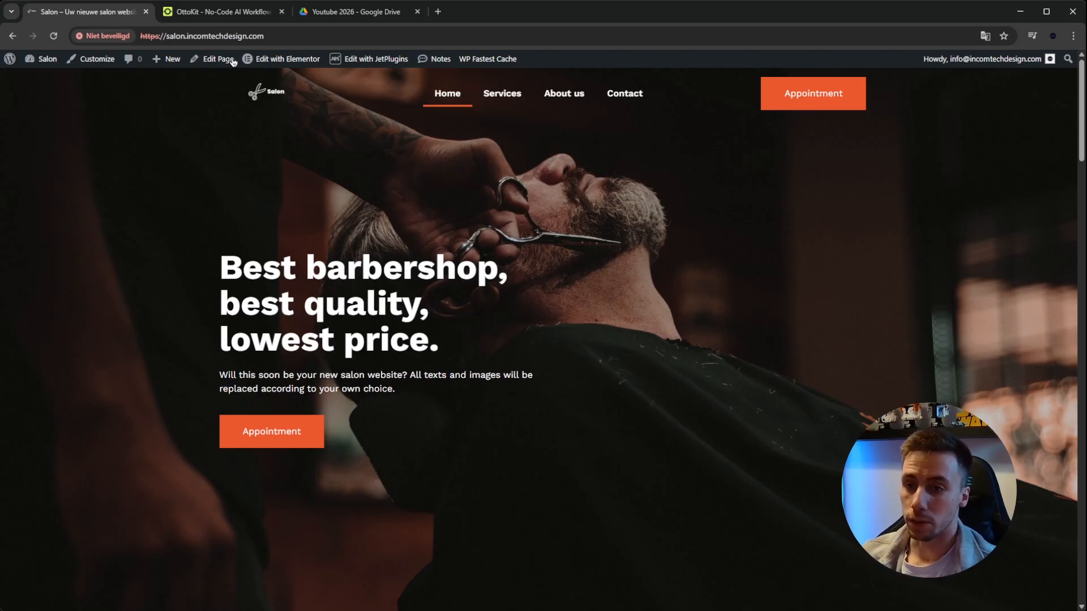
Open OttoKit's pricing page and examine the Free plan's workflow limit and WordPress connection allowance
click(219, 15)
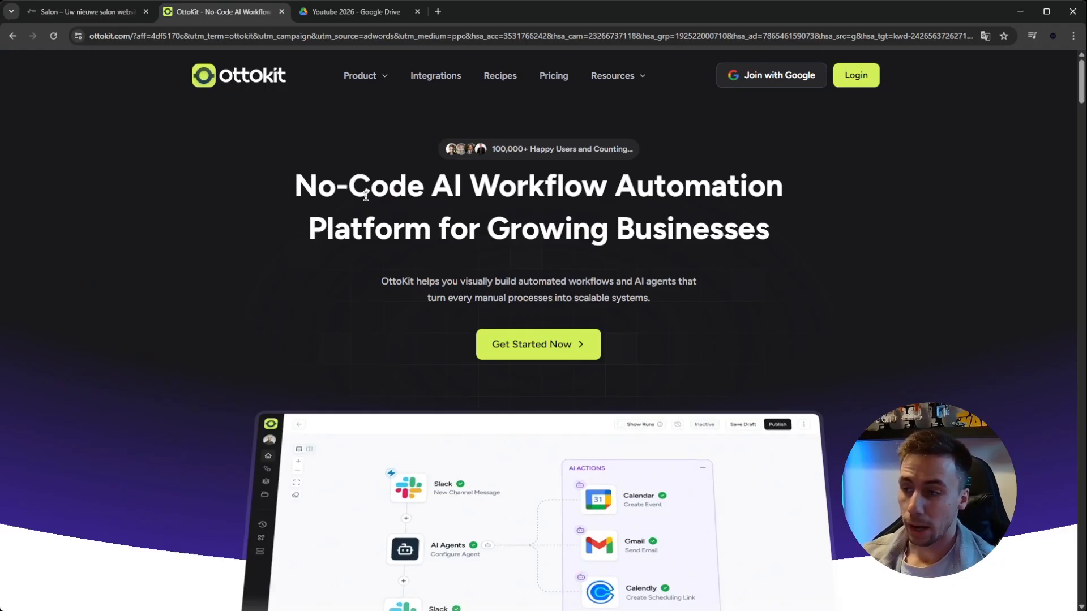
click(567, 74)
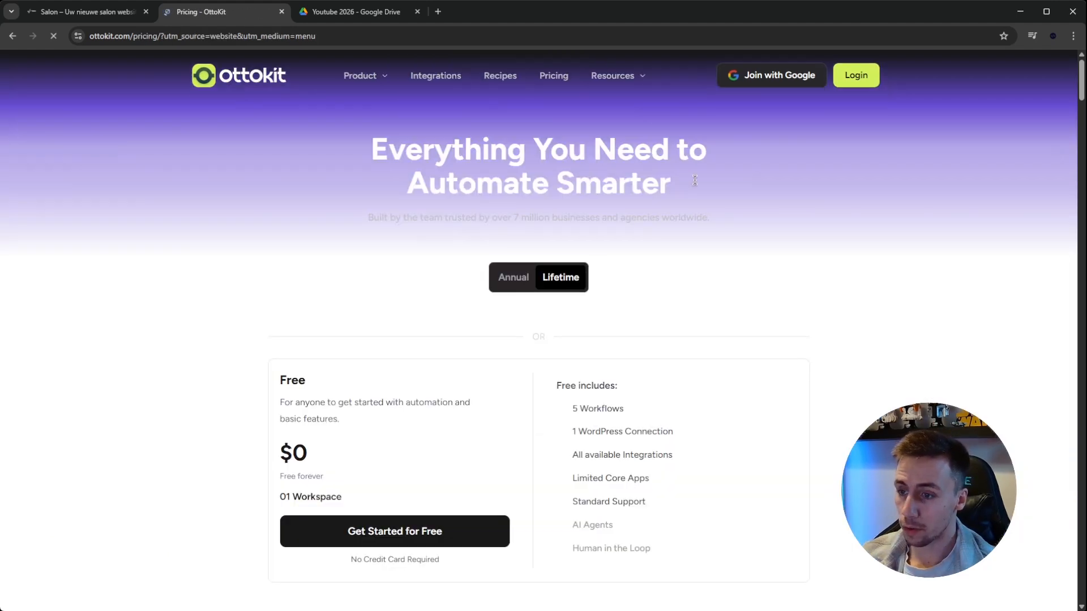
scroll(734, 289, down, 1)
scroll(733, 290, down, 2)
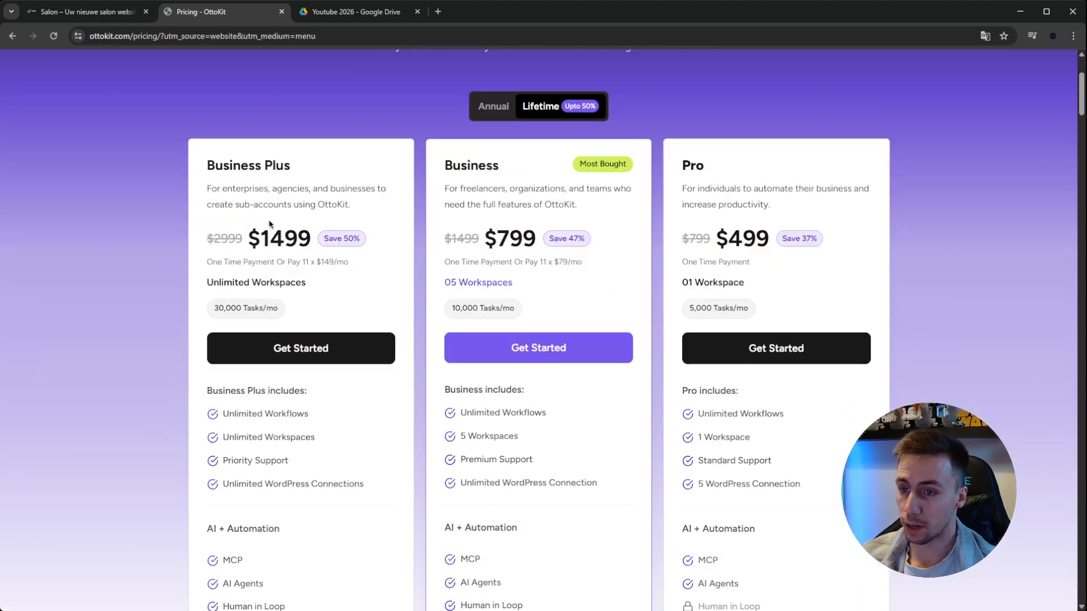
scroll(249, 185, up, 1)
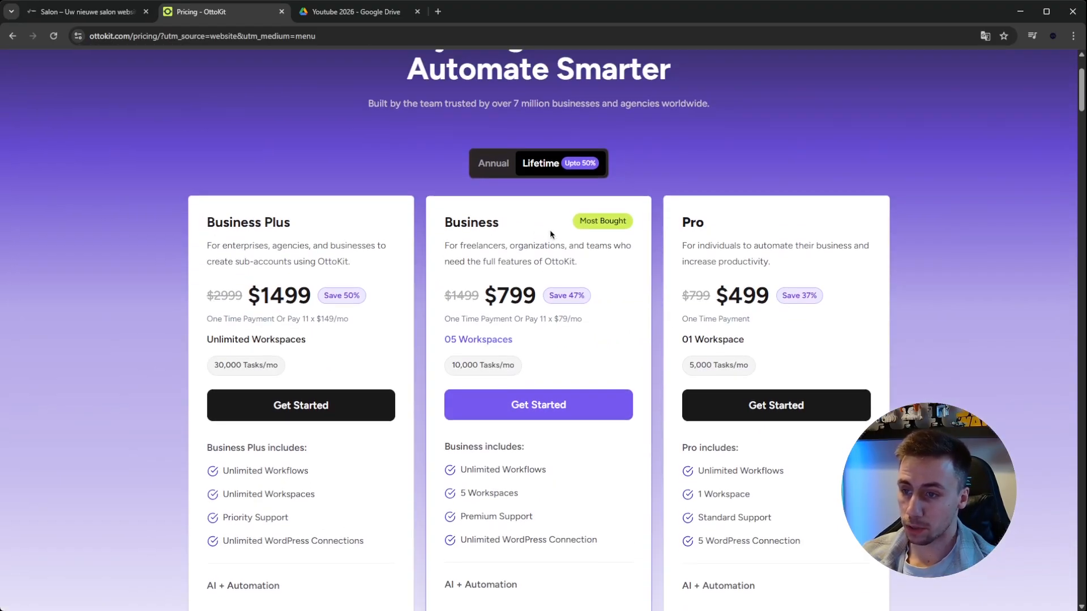
drag(1082, 86, 1060, 151)
drag(281, 210, 314, 200)
click(341, 238)
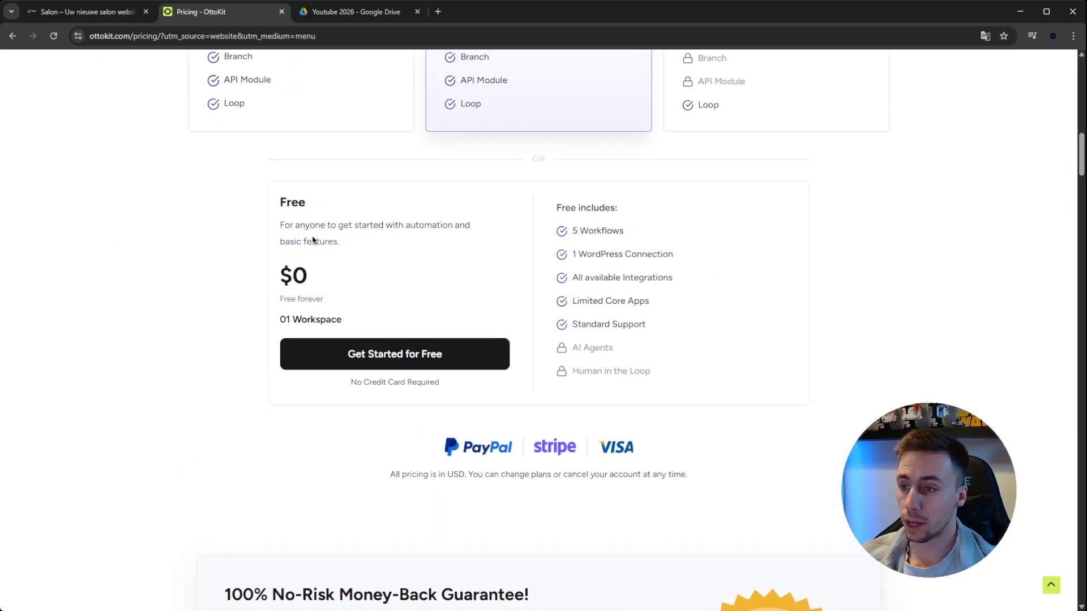
drag(573, 231, 623, 231)
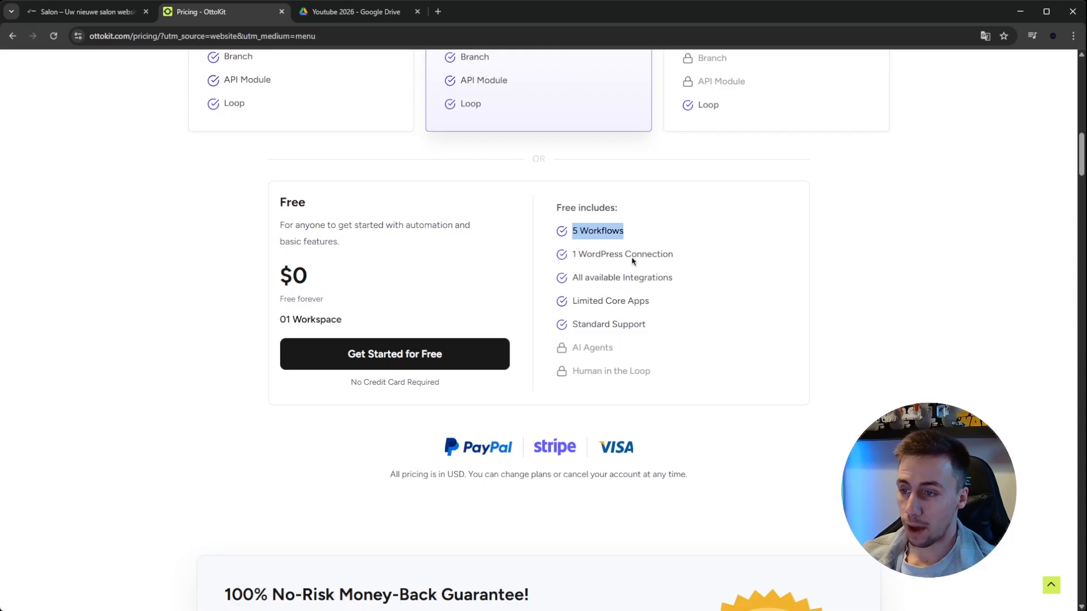
click(750, 258)
drag(692, 263, 569, 259)
click(867, 273)
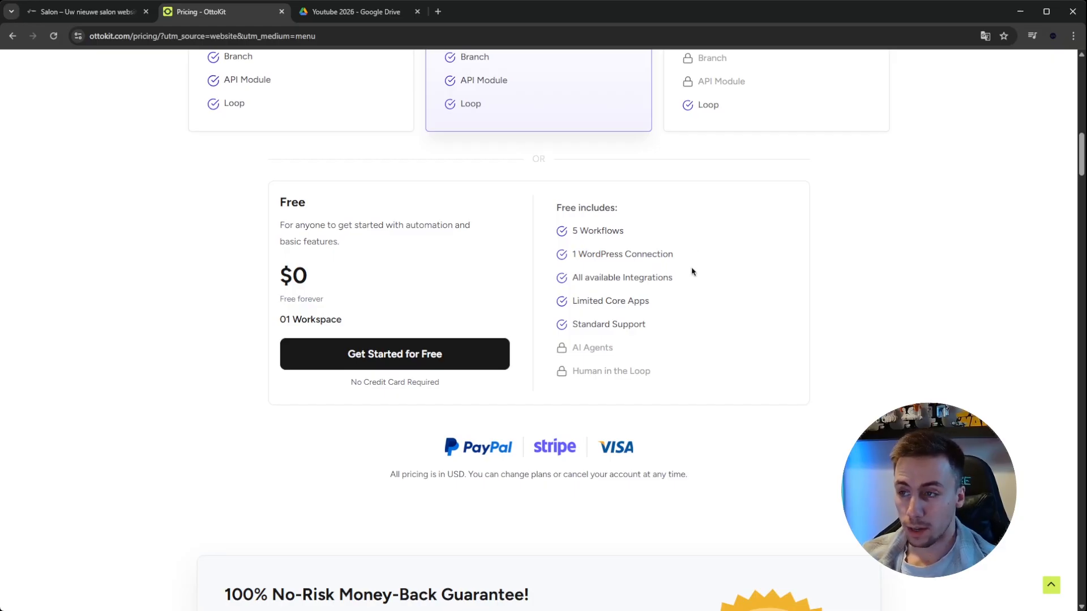
Compare the Pro plan's lifetime price, monthly task allowance and included features with the Free plan
scroll(843, 284, up, 9)
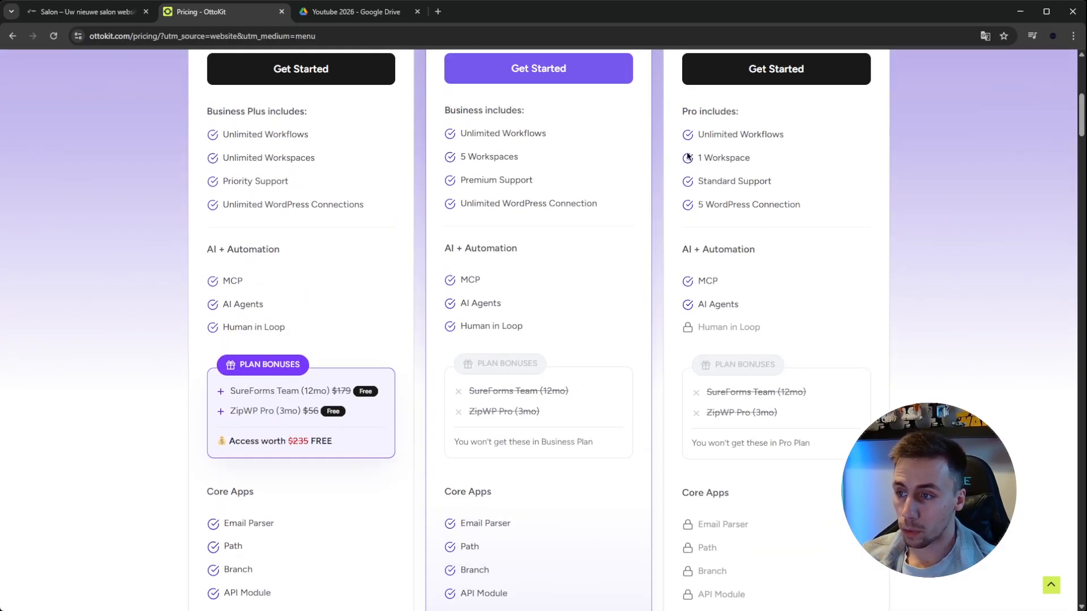
scroll(719, 201, up, 4)
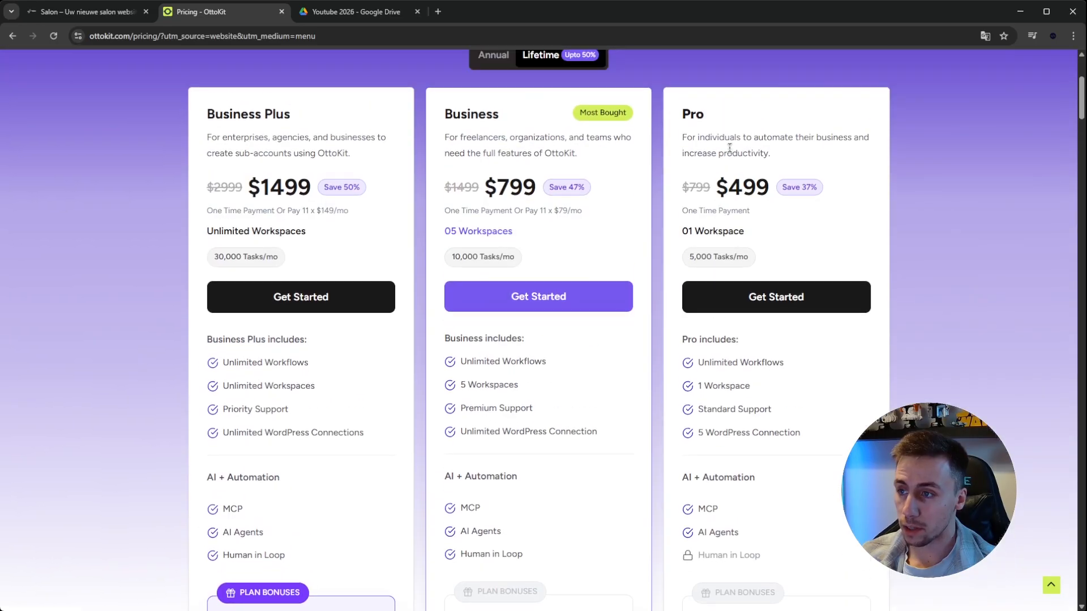
drag(728, 190, 768, 192)
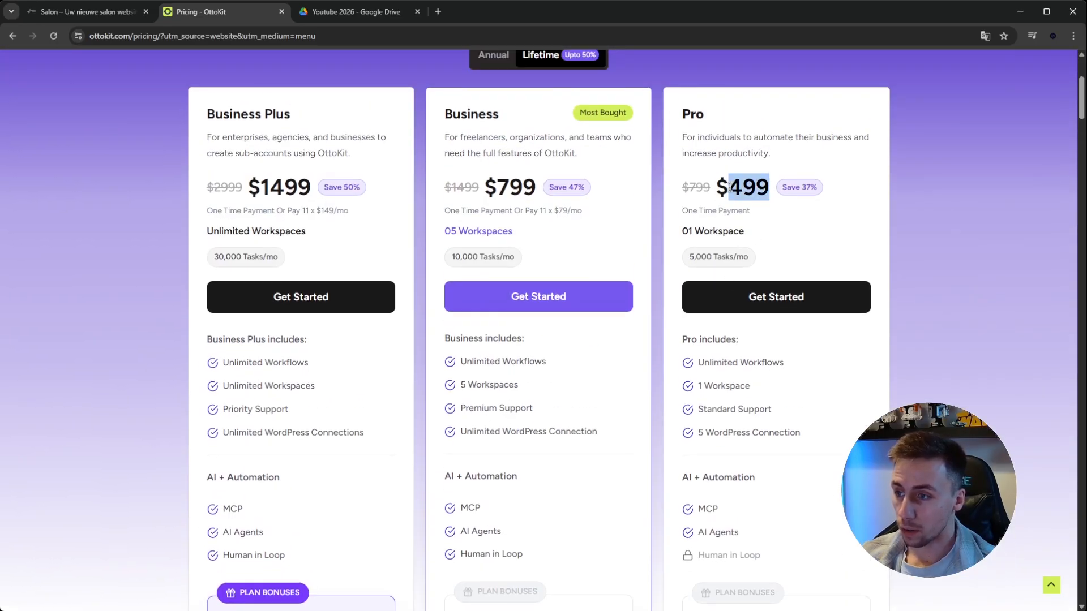
drag(690, 258, 737, 258)
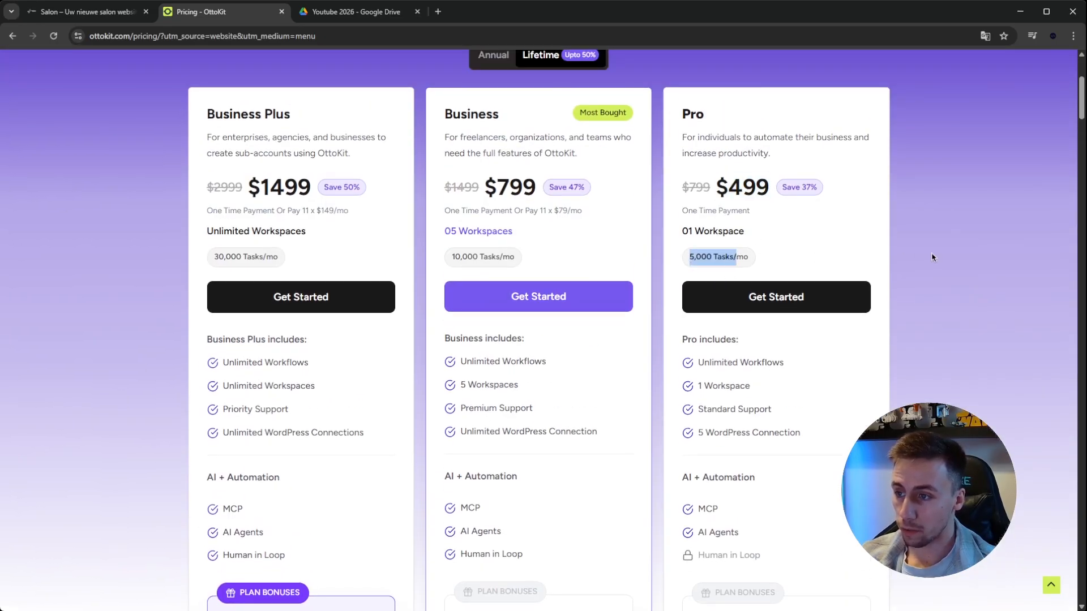
click(975, 252)
scroll(931, 243, down, 10)
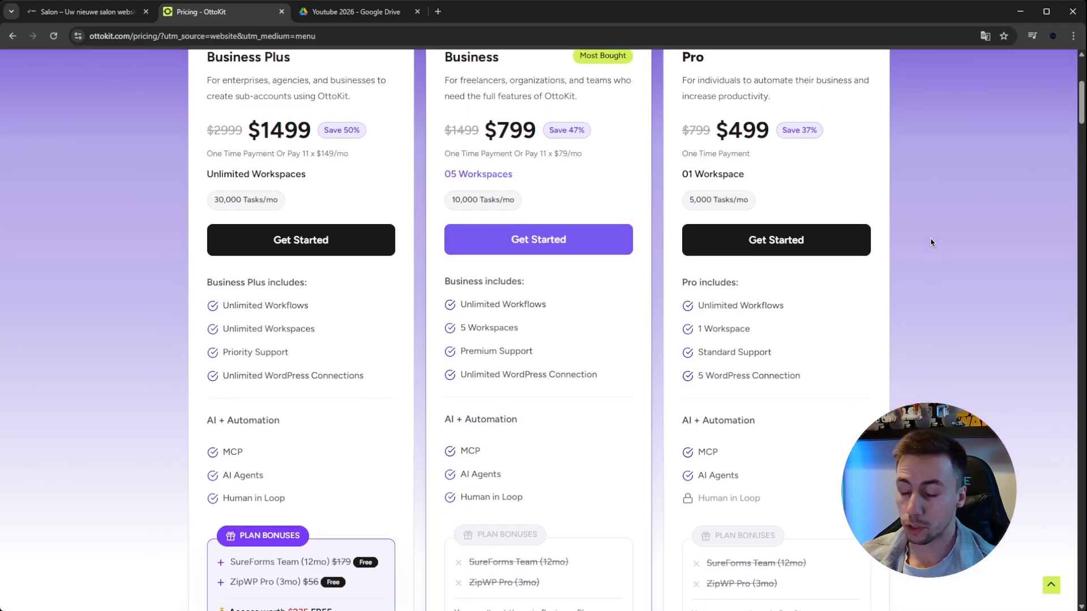
scroll(938, 254, down, 3)
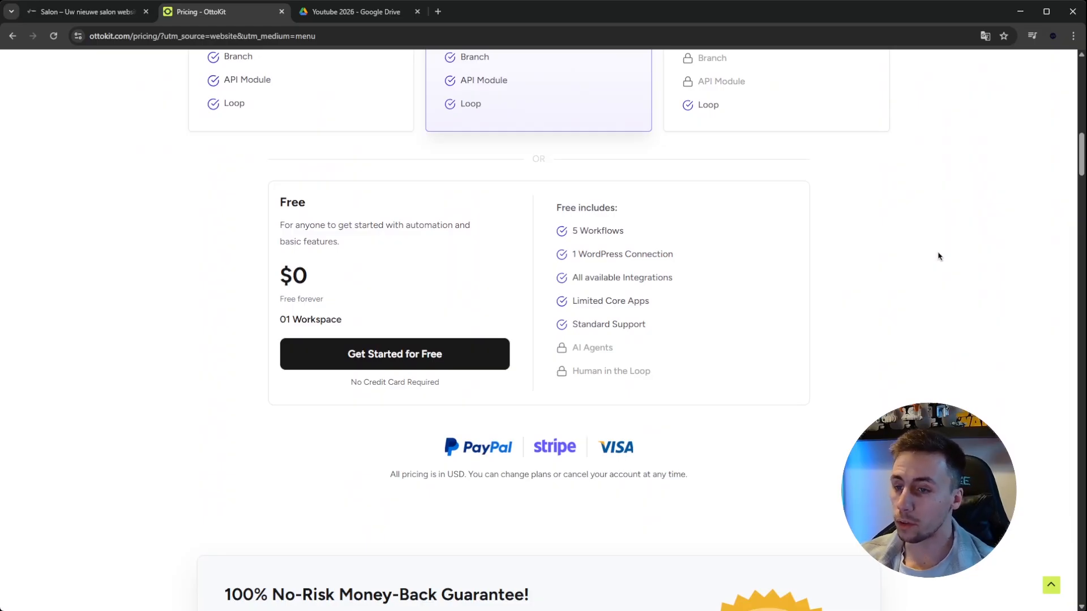
scroll(938, 256, up, 14)
scroll(776, 252, up, 4)
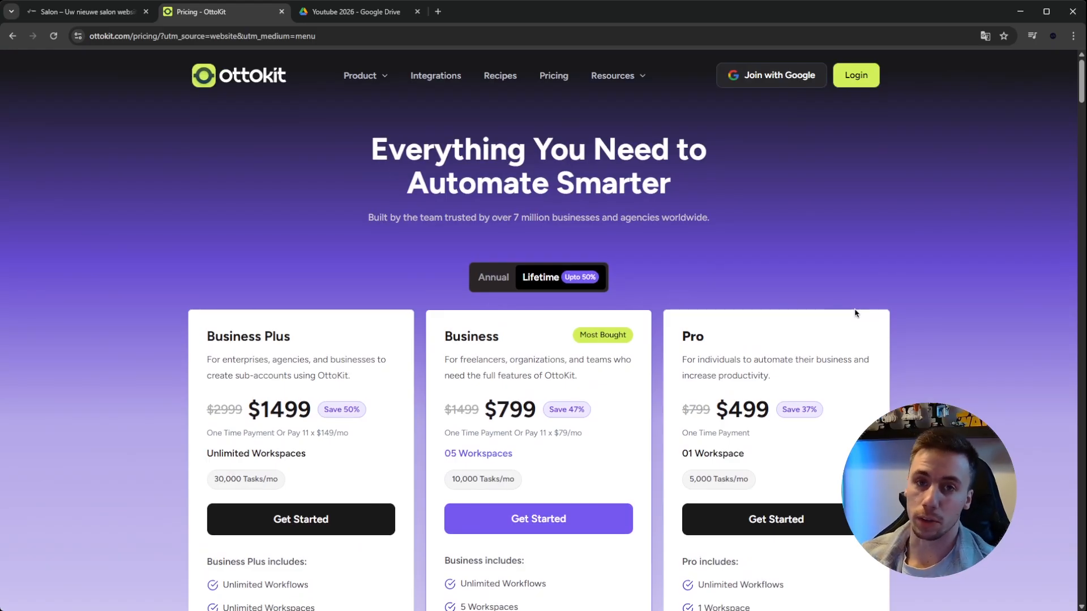
scroll(856, 313, down, 15)
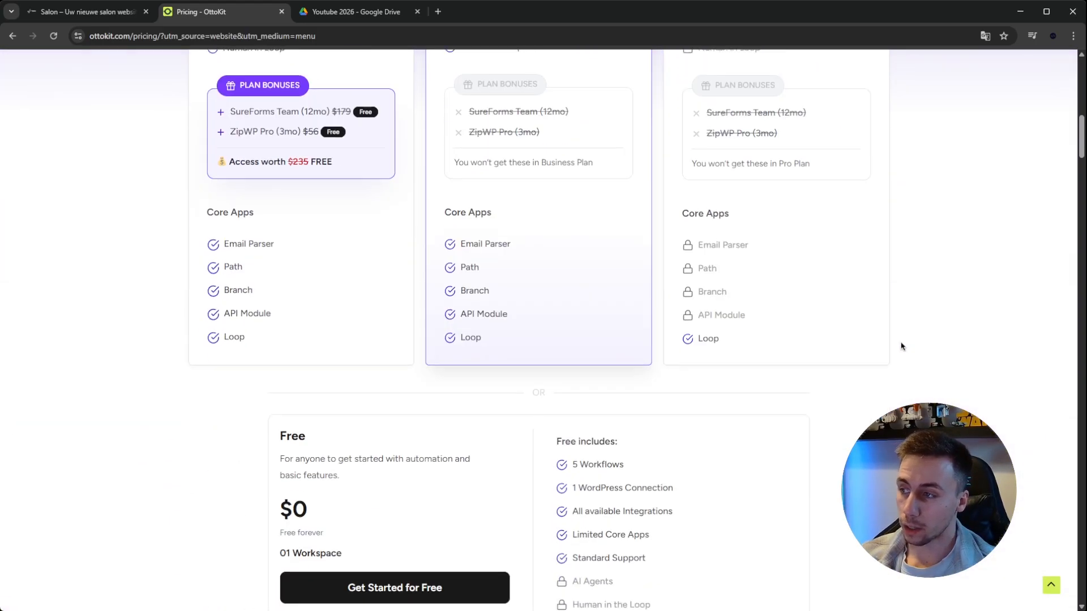
drag(278, 227, 403, 225)
click(401, 225)
Register for an OttoKit account through Google sign-up and choose the Free plan
click(399, 355)
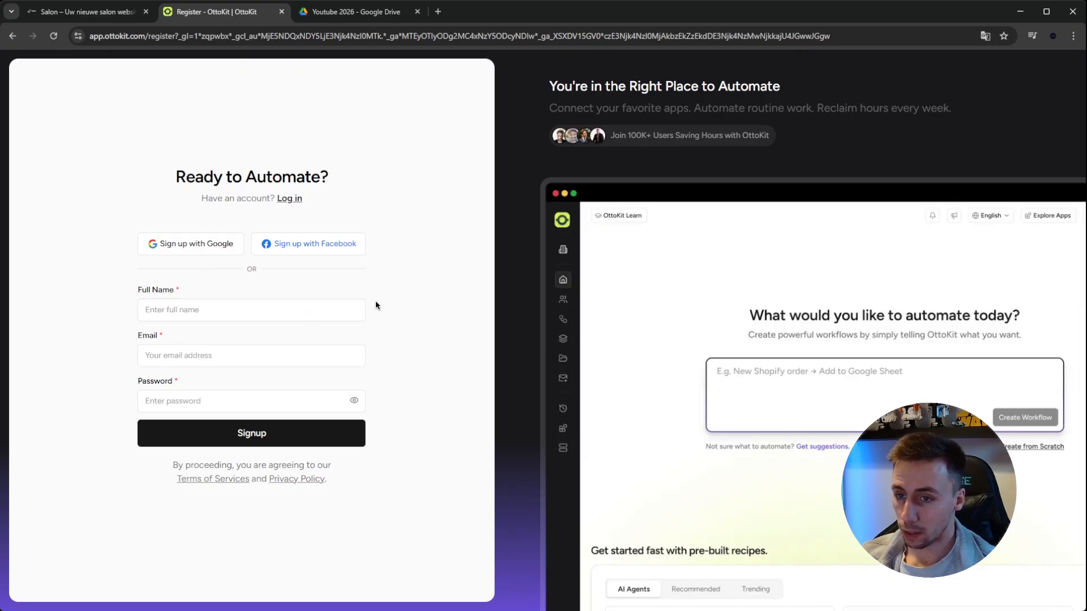
click(186, 249)
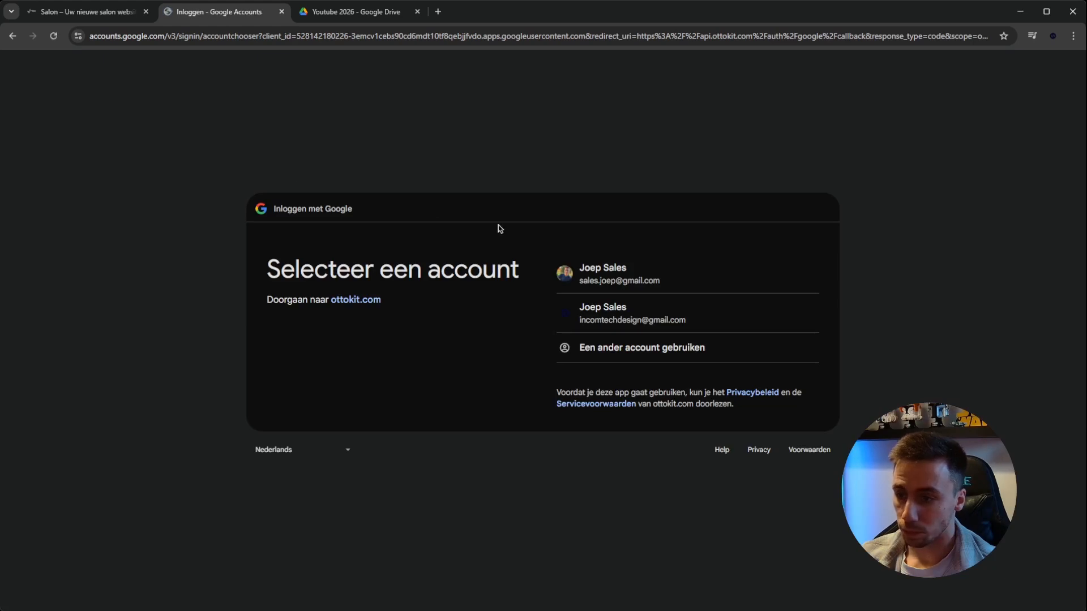
click(616, 313)
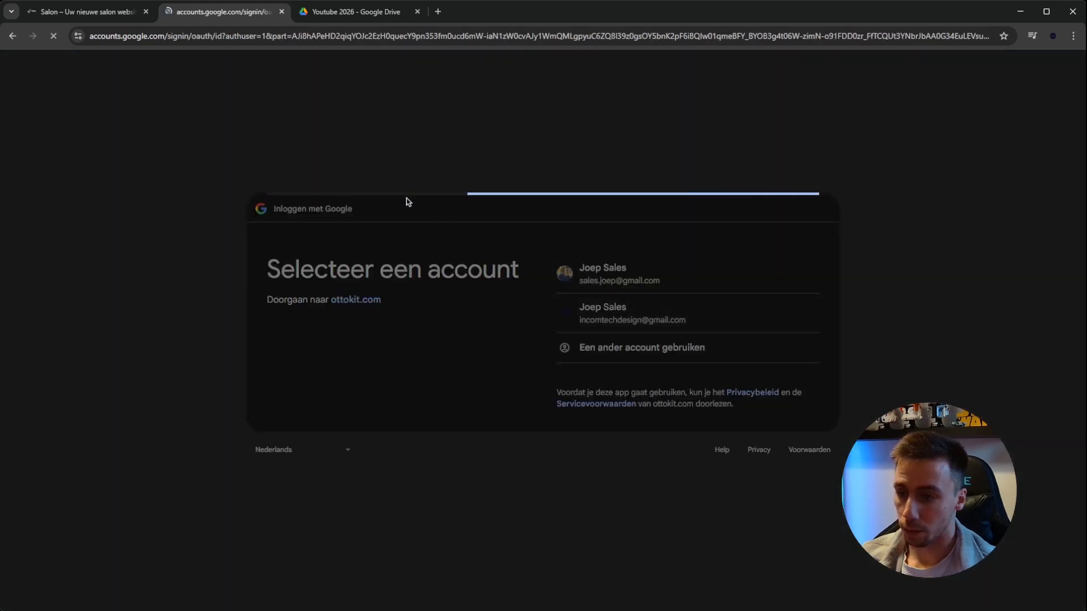
click(731, 440)
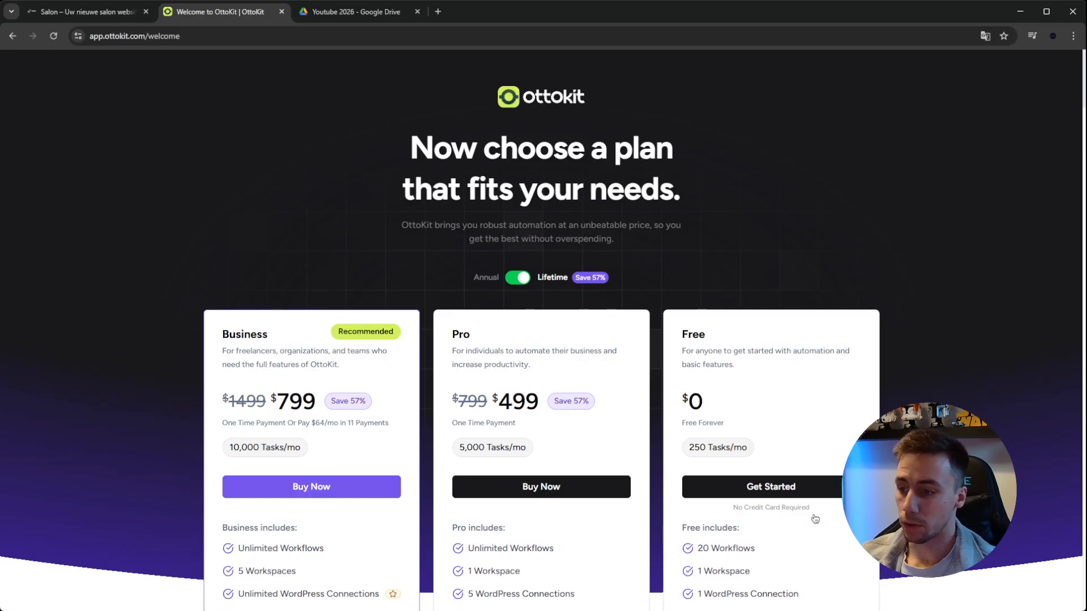
click(764, 488)
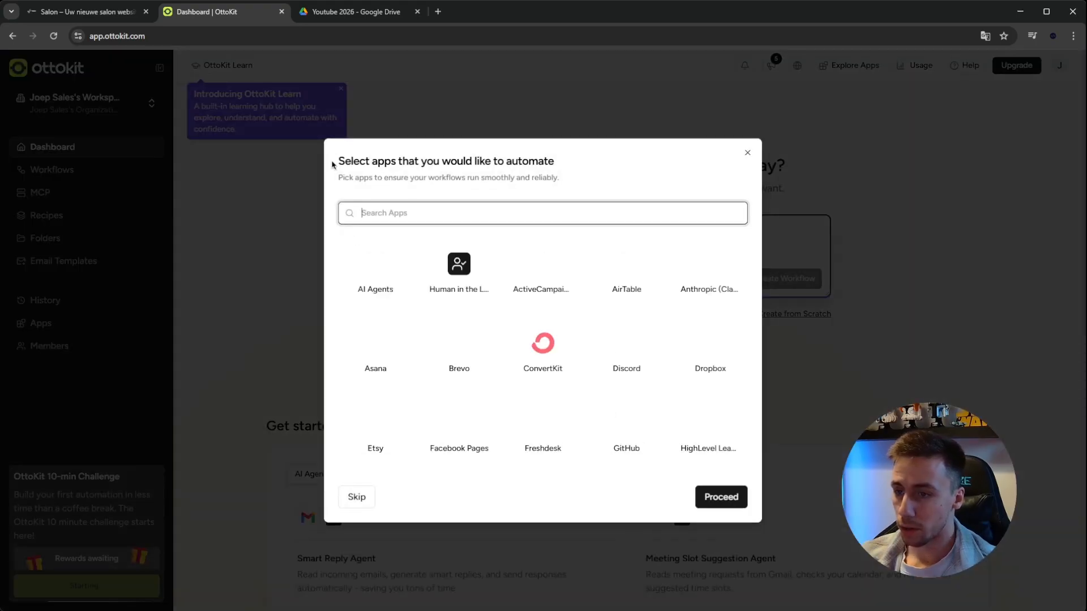
Dismiss the app selection dialog, the 10-min Challenge pop-up and the OttoKit Learn introduction on the dashboard
drag(340, 160, 538, 160)
click(555, 165)
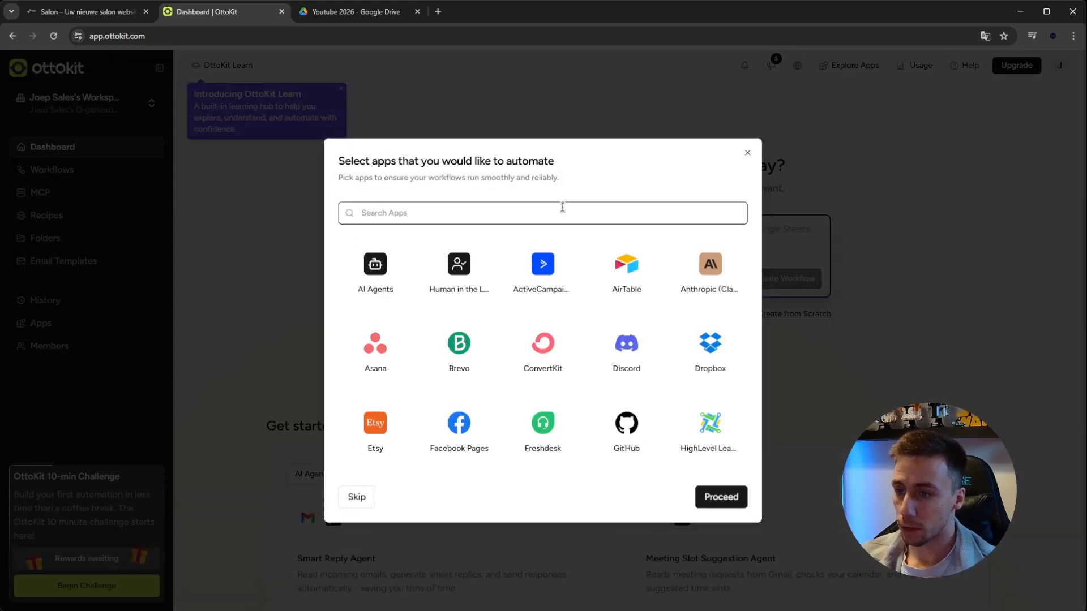
click(747, 153)
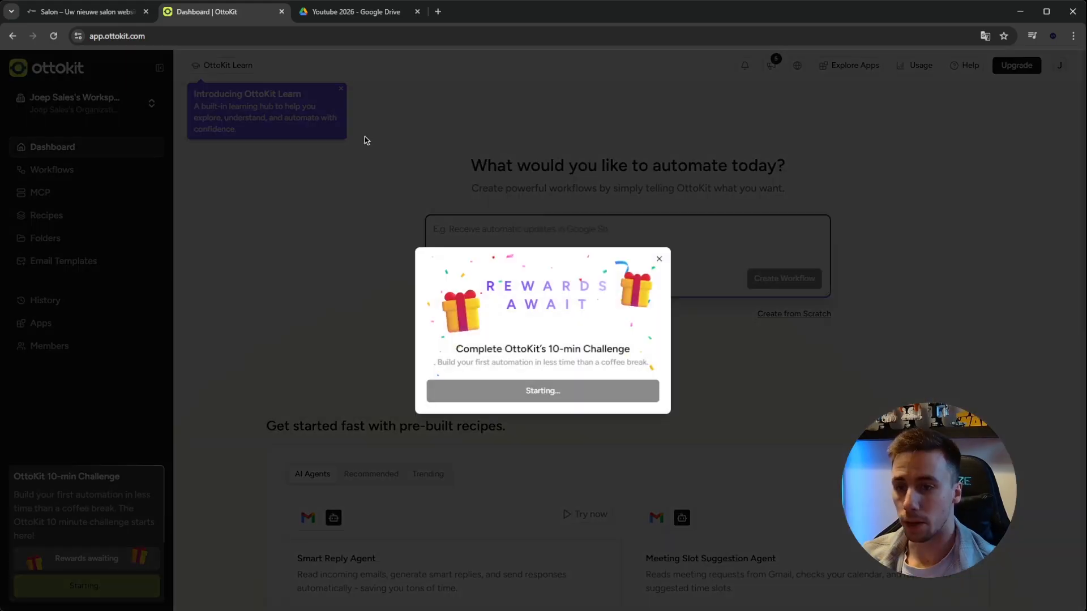
click(658, 259)
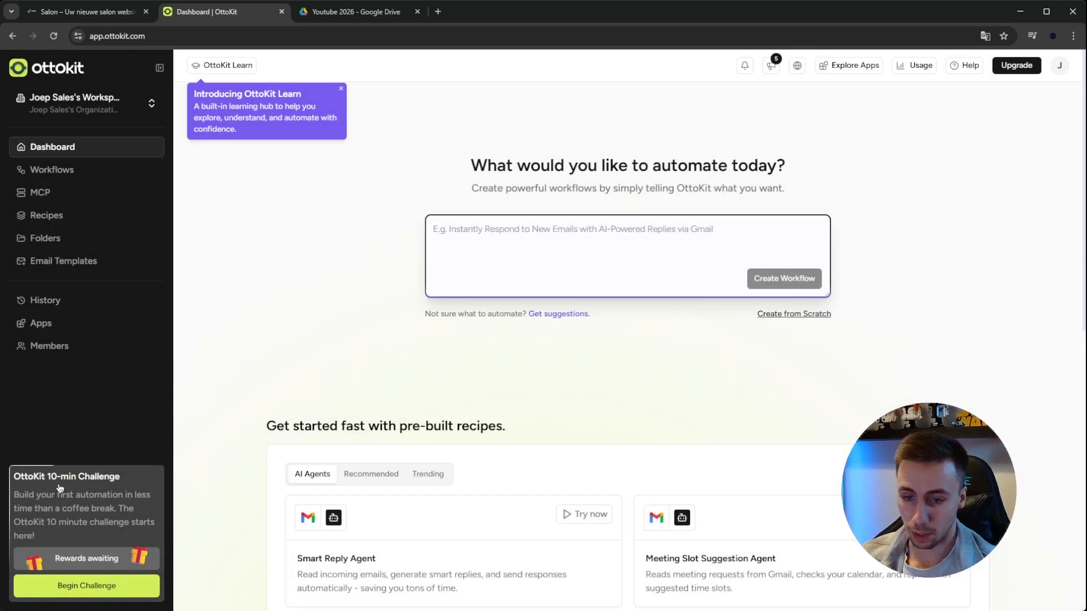
click(340, 88)
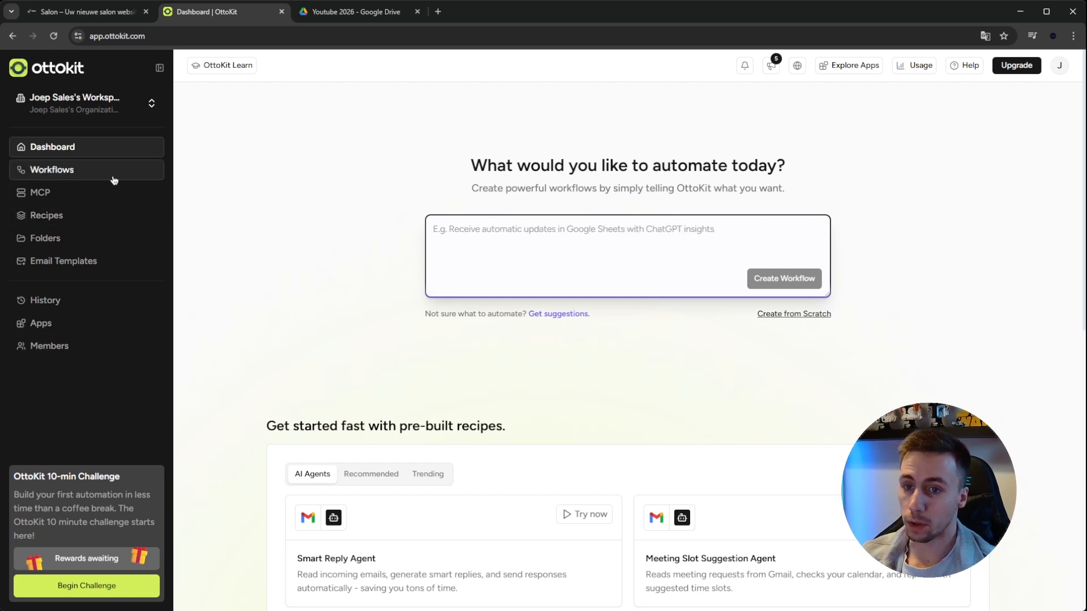
drag(488, 165, 573, 170)
click(531, 162)
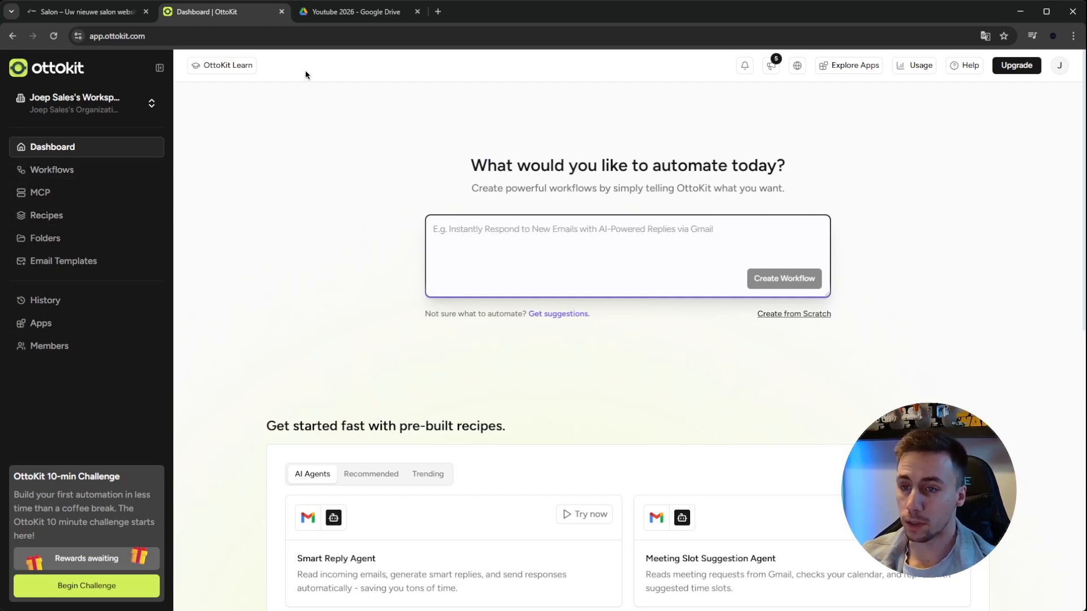
Open the Salon website's WordPress admin dashboard and collapse the PHP Update Recommended box
click(90, 14)
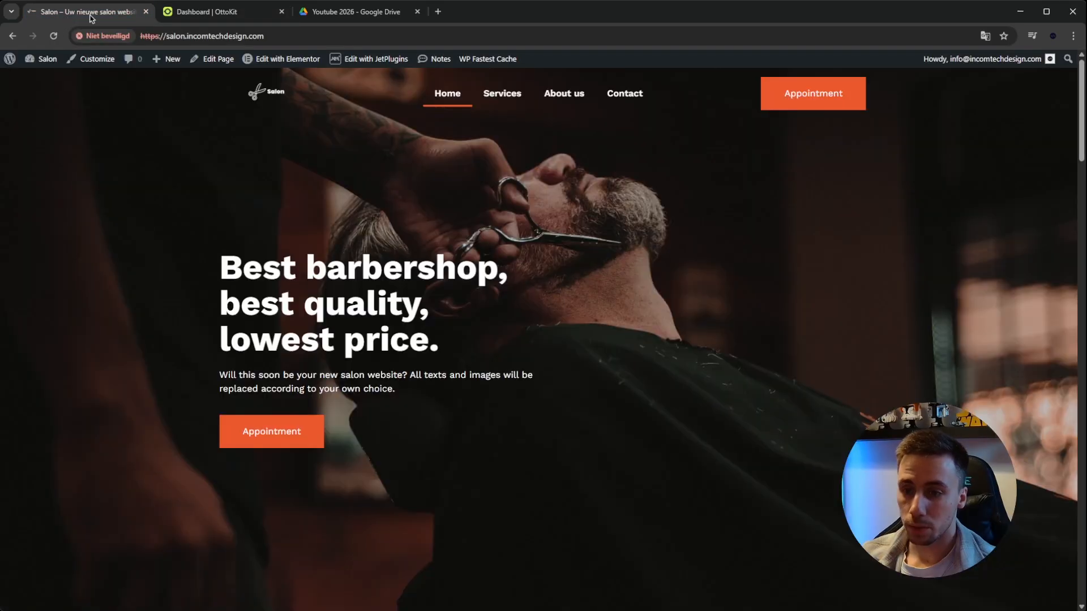
mouse_move(47, 59)
click(52, 78)
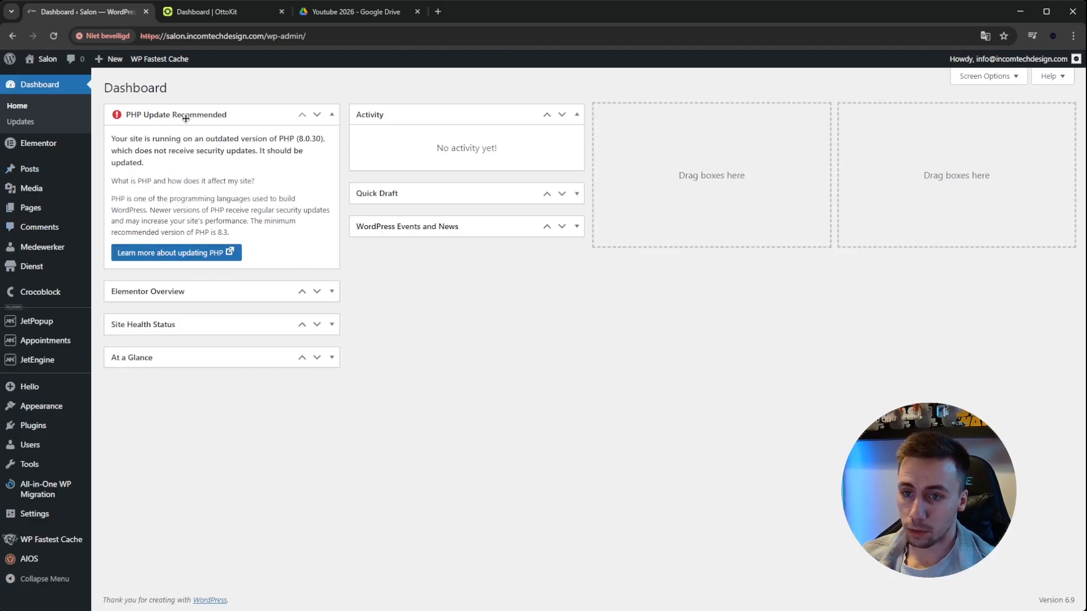
click(242, 119)
click(186, 113)
click(187, 113)
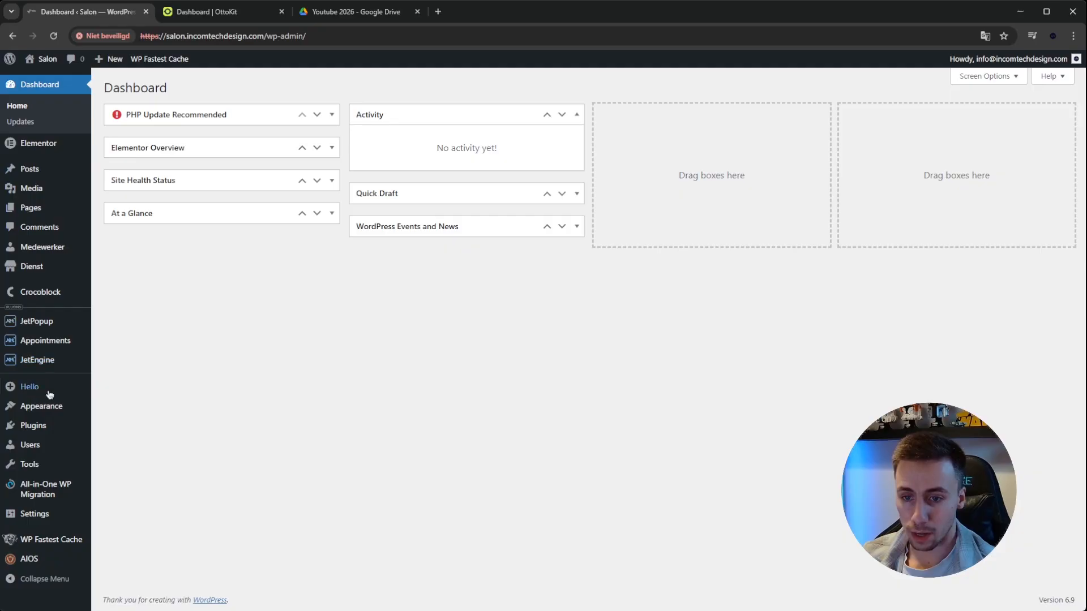
Search the WordPress plugin directory for "ottokit" and install and activate OttoKit: All-in-One Automation Platform
mouse_move(51, 465)
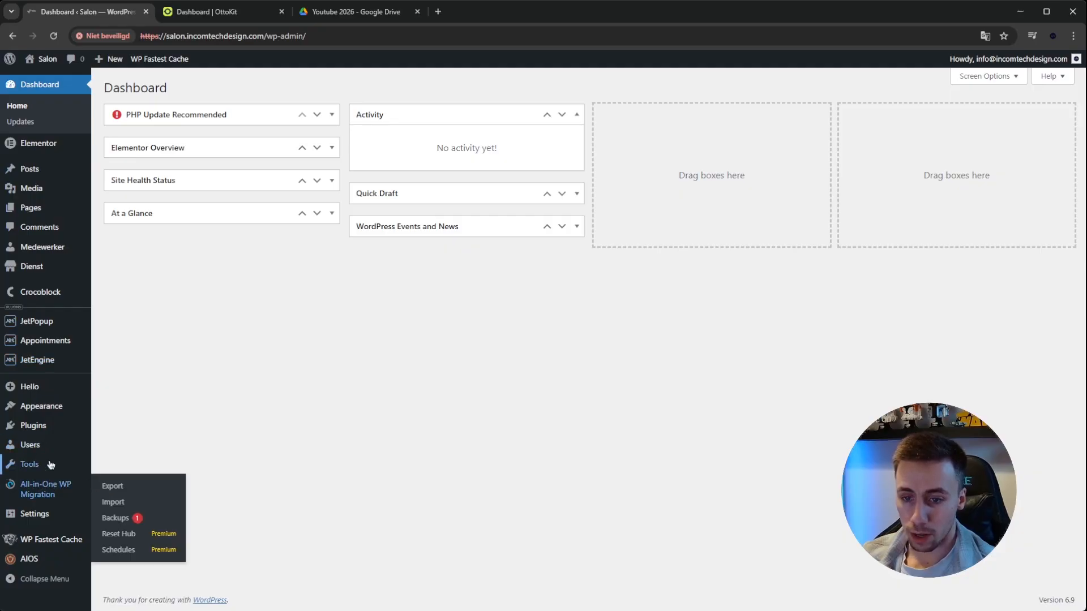
click(45, 429)
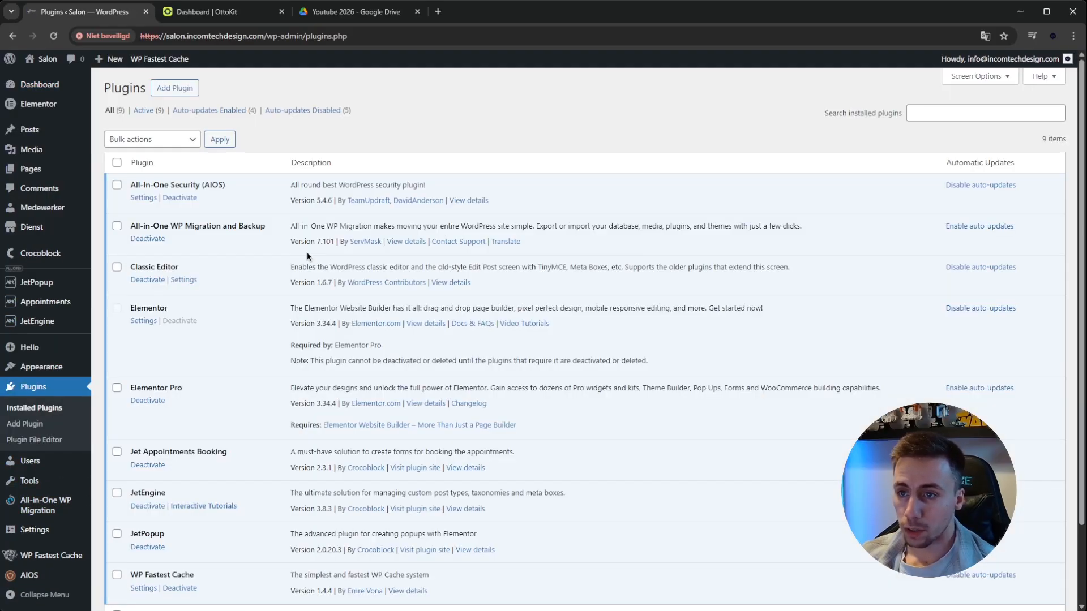
click(176, 90)
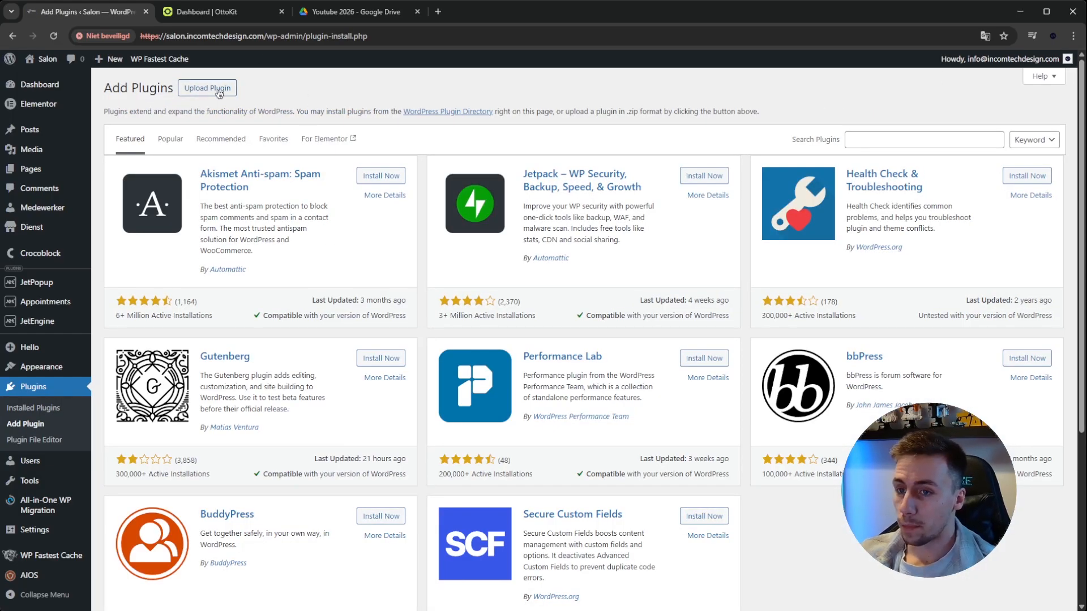
click(856, 138)
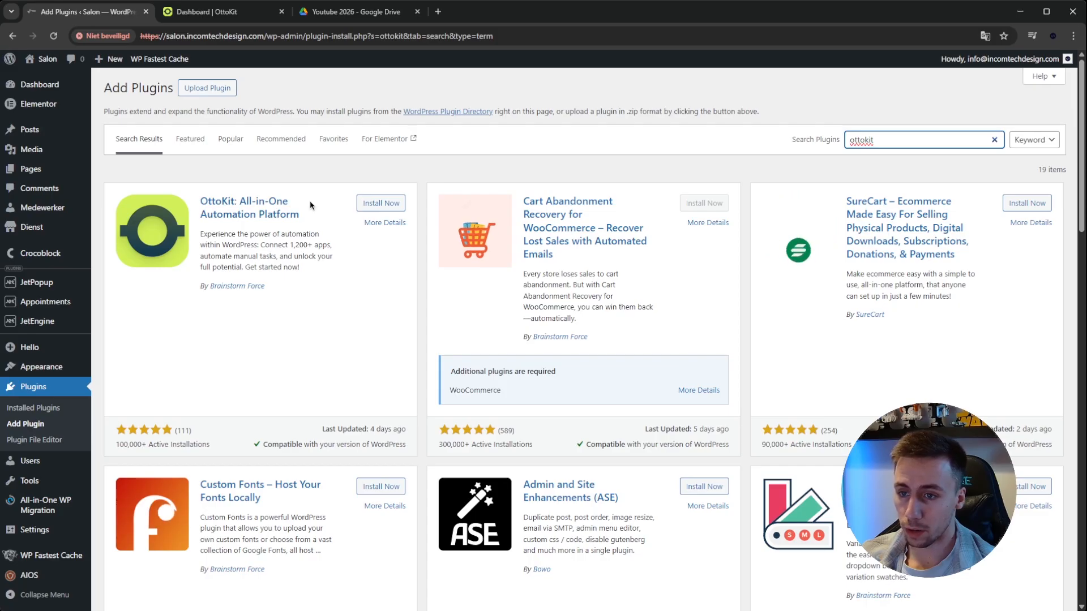
click(380, 203)
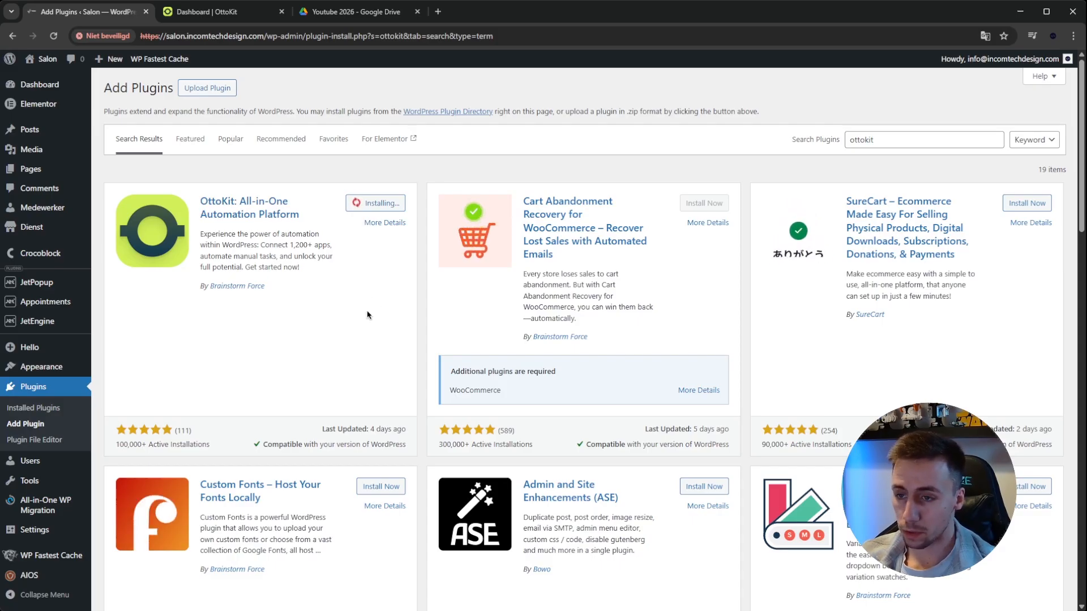
click(377, 207)
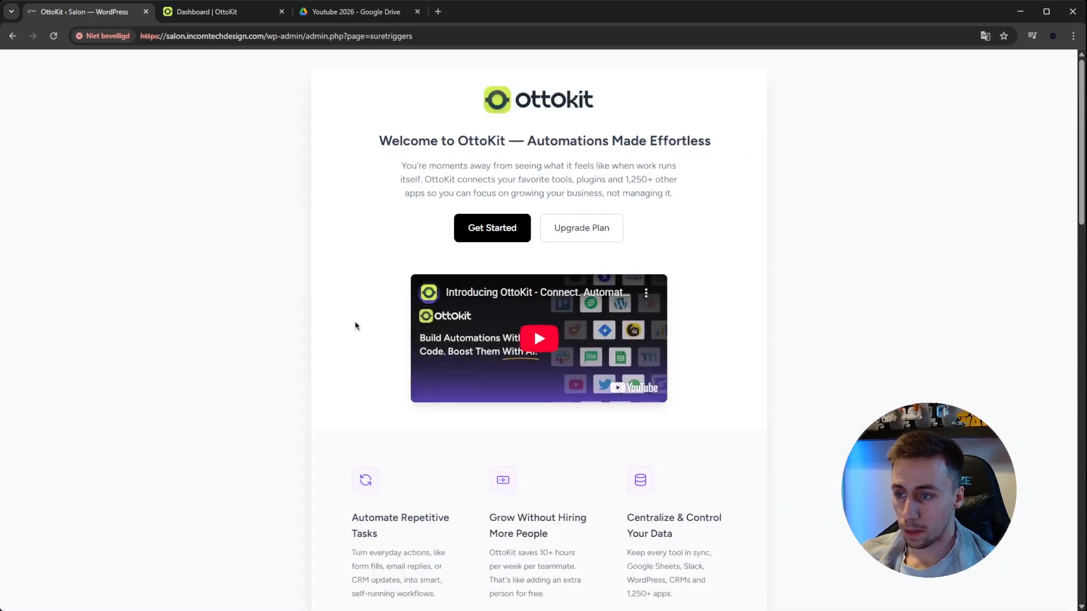
scroll(360, 318, down, 10)
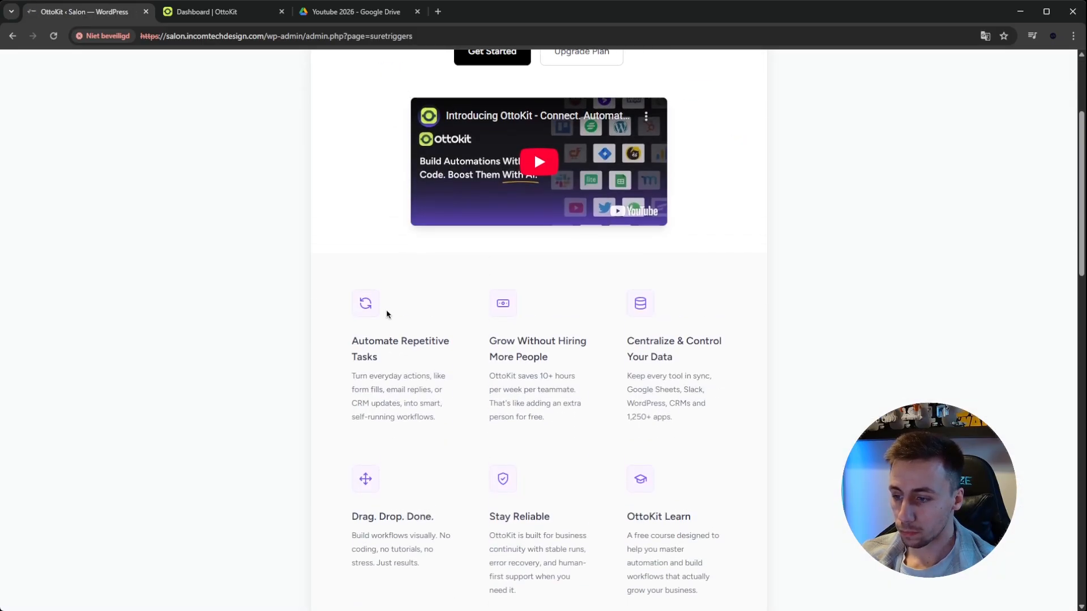
Connect the Salon website to the OttoKit account, authorizing it for the account's personal workspace
scroll(383, 310, down, 8)
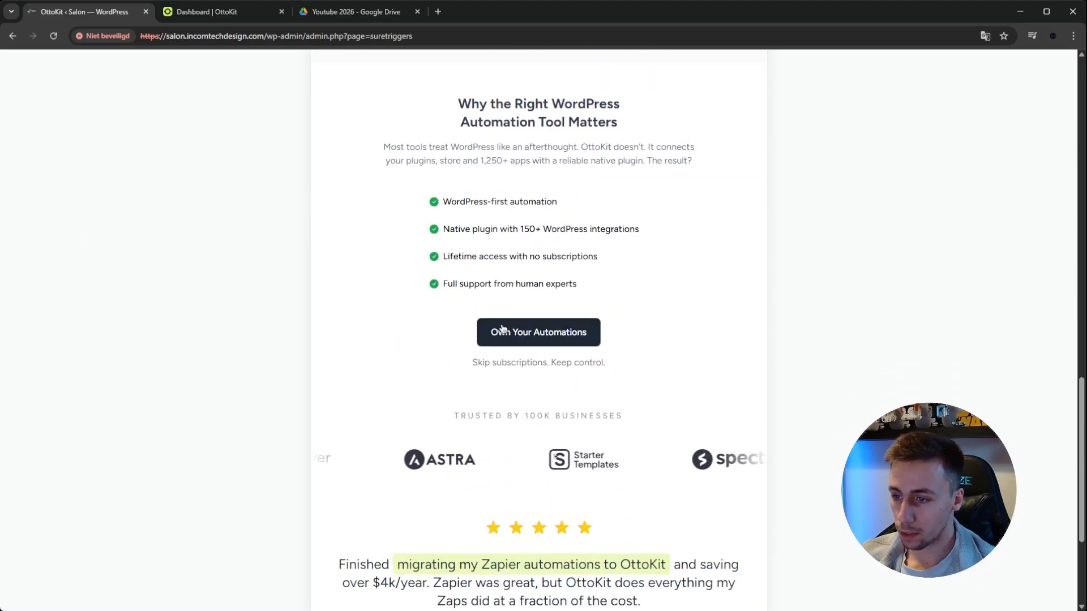
scroll(640, 351, up, 19)
click(480, 226)
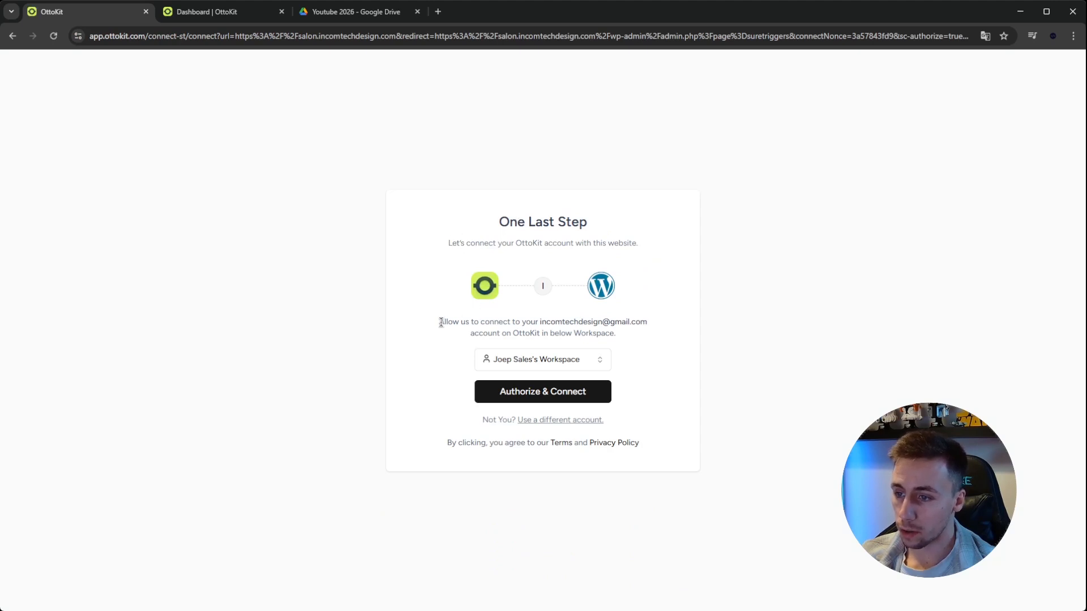
click(575, 362)
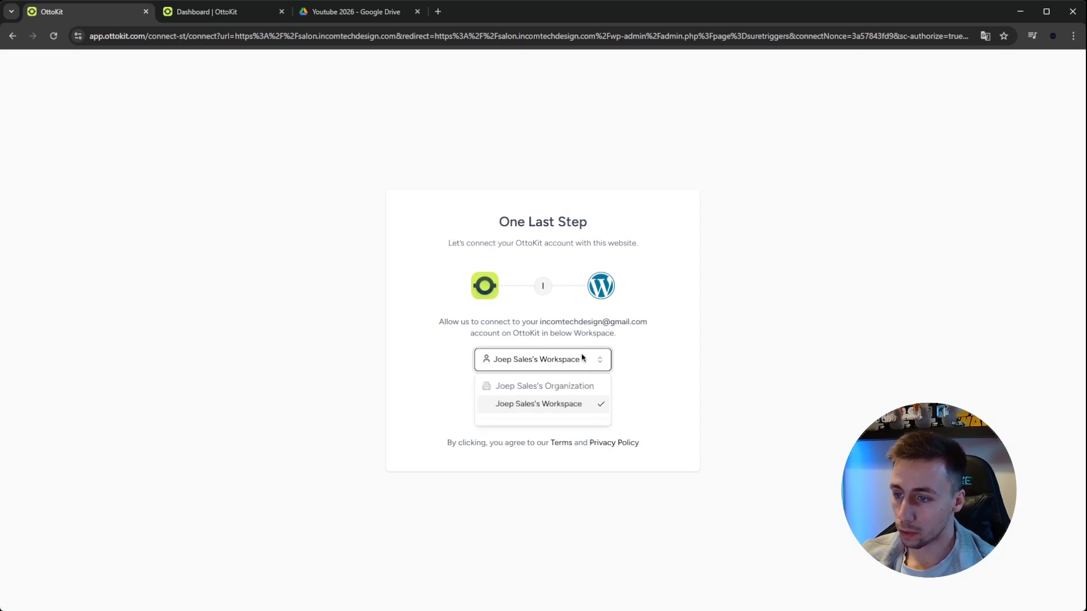
click(562, 405)
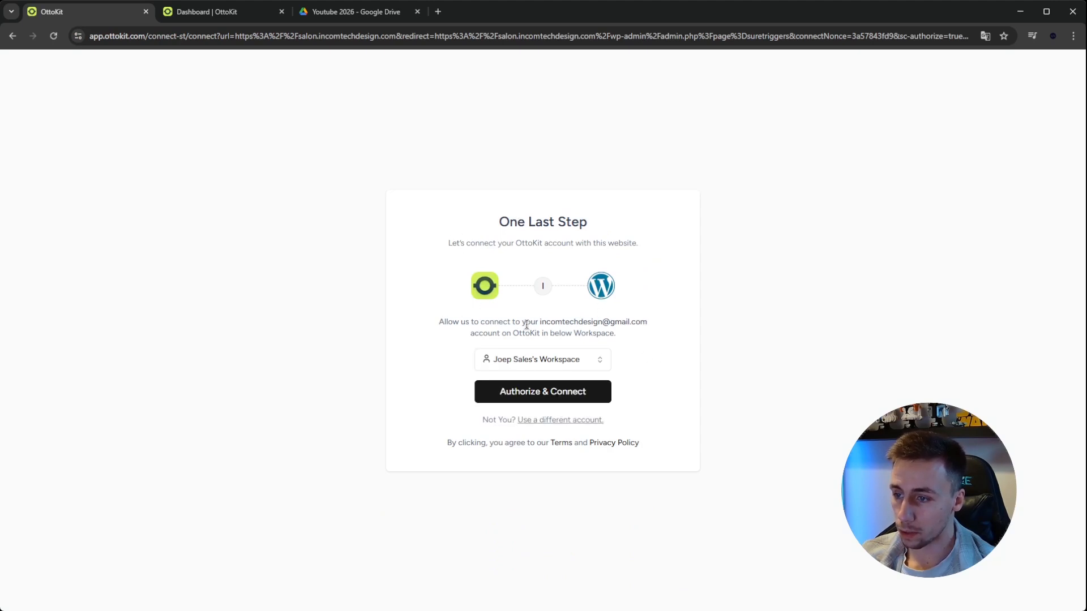
drag(441, 323, 678, 324)
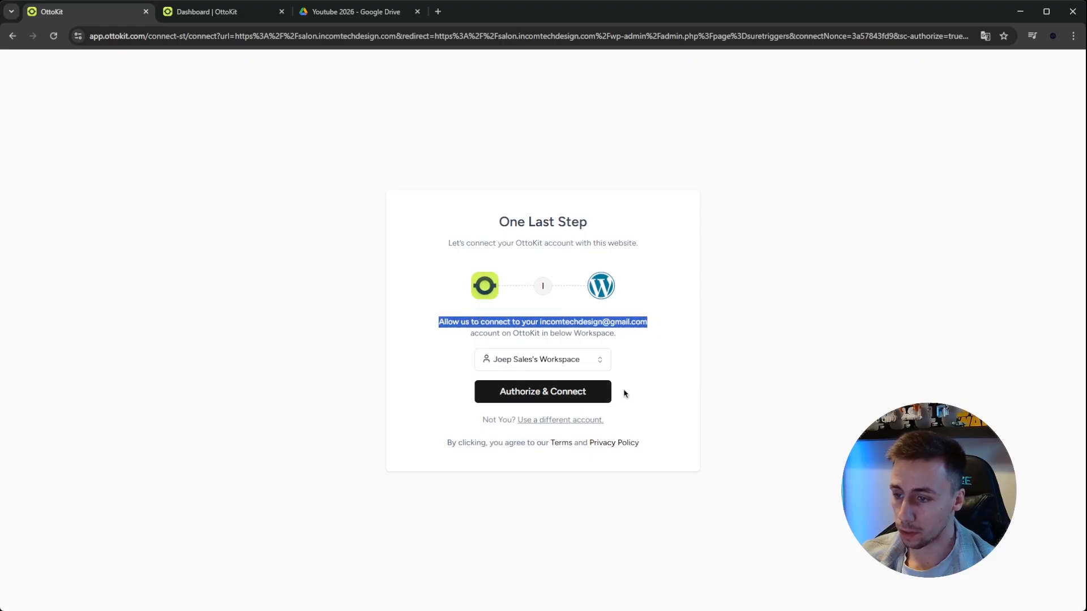
click(567, 395)
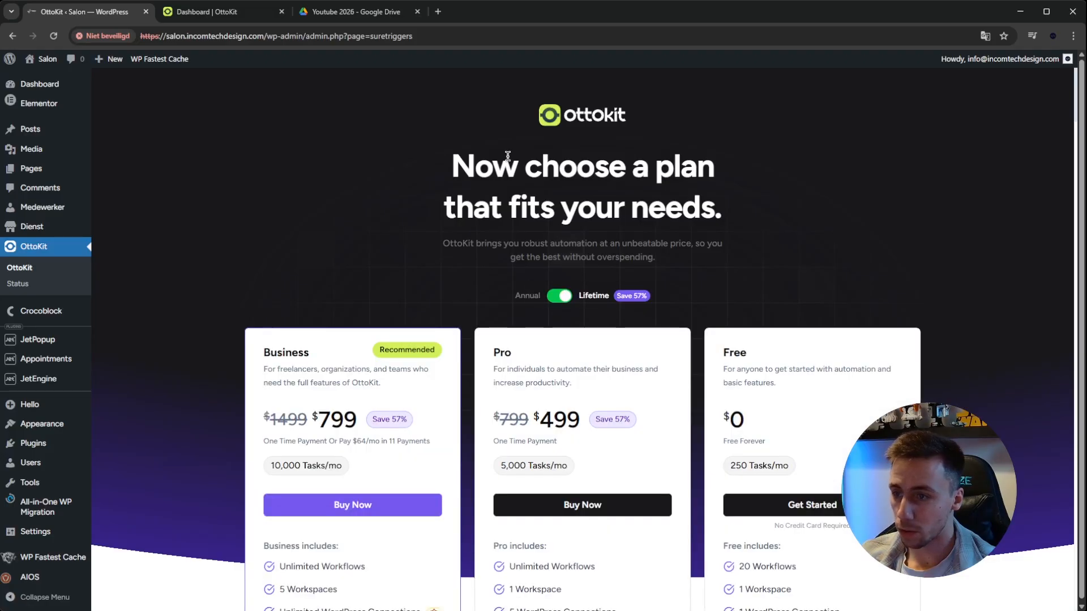
Choose the Free plan and dismiss the OttoKit Learn introduction, the app selection dialog and the 10-min Challenge pop-up
scroll(759, 293, down, 3)
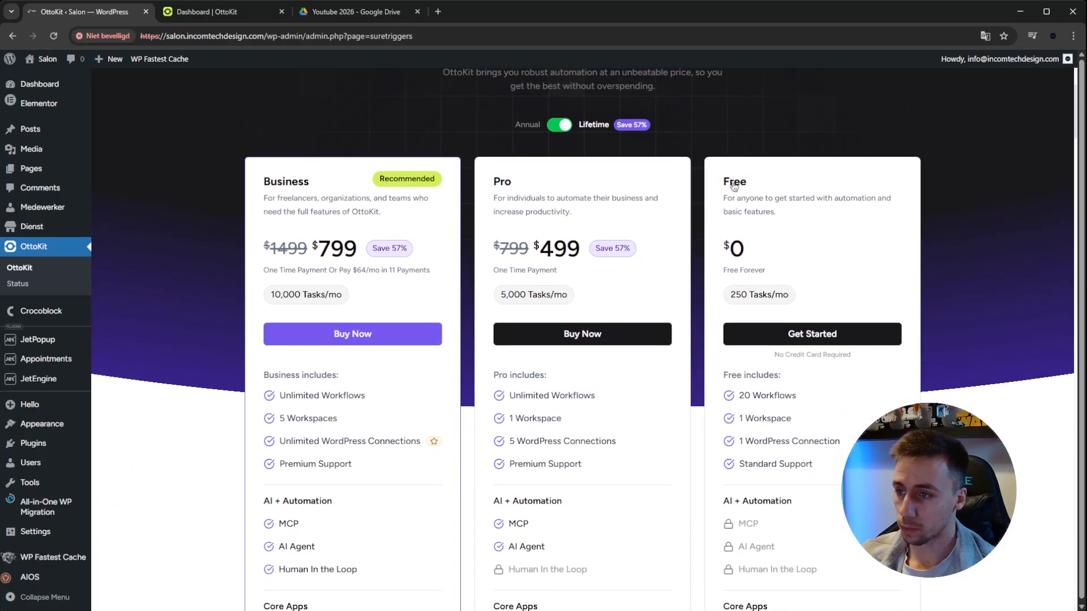
click(806, 335)
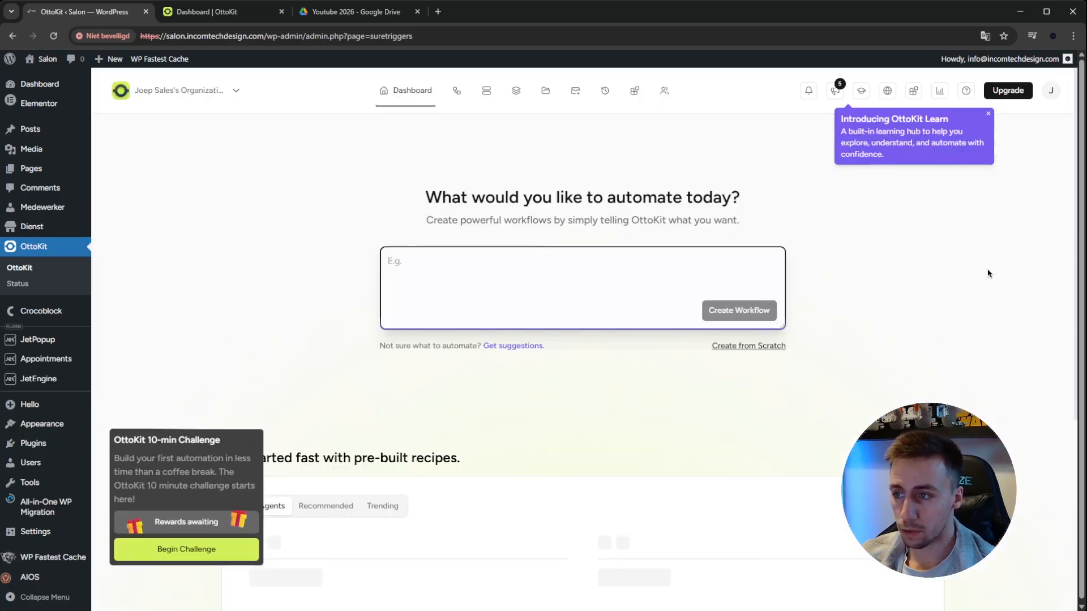
click(985, 115)
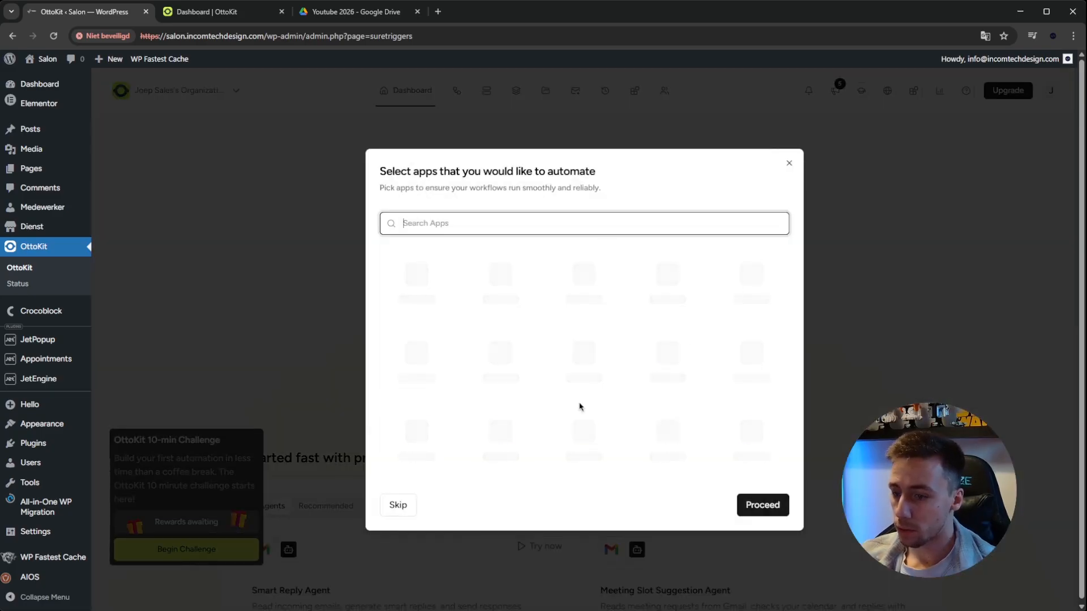
click(397, 507)
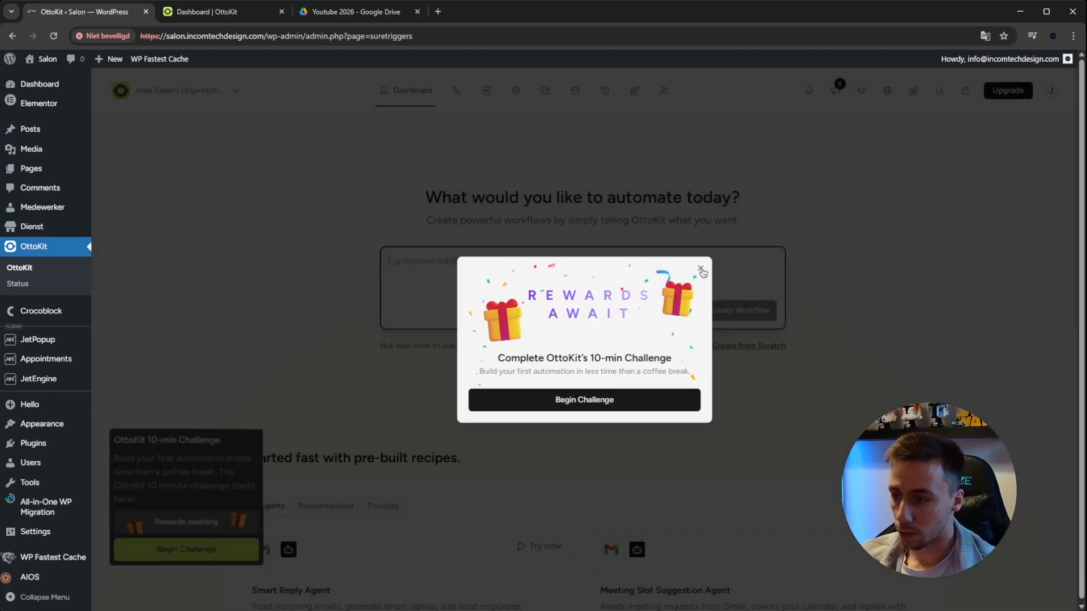
click(700, 268)
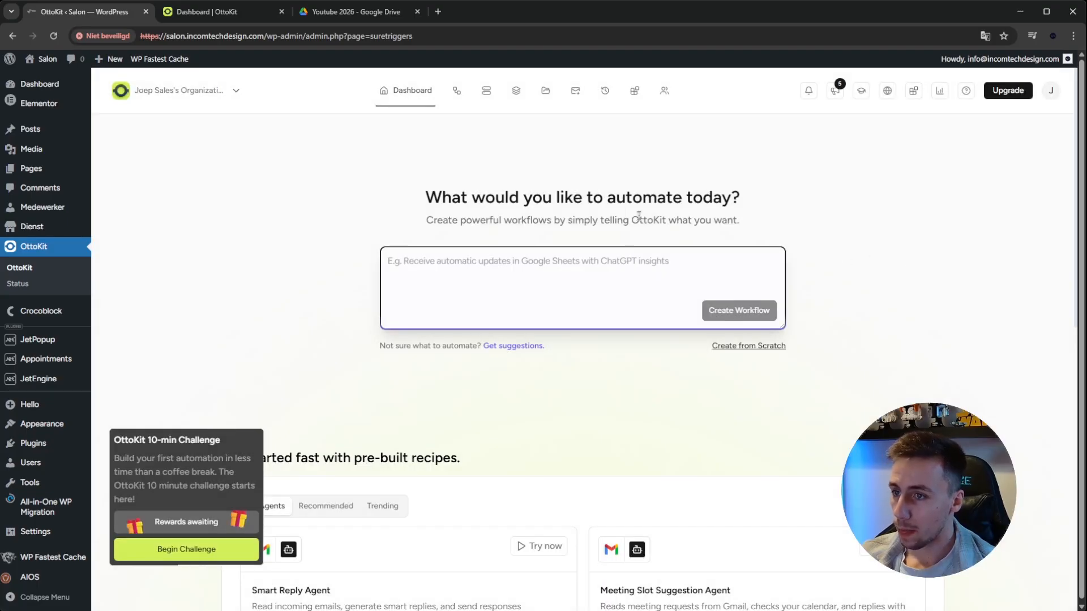
Create a new workflow from scratch named "Appointment Submission" and dismiss the creation notification
click(456, 90)
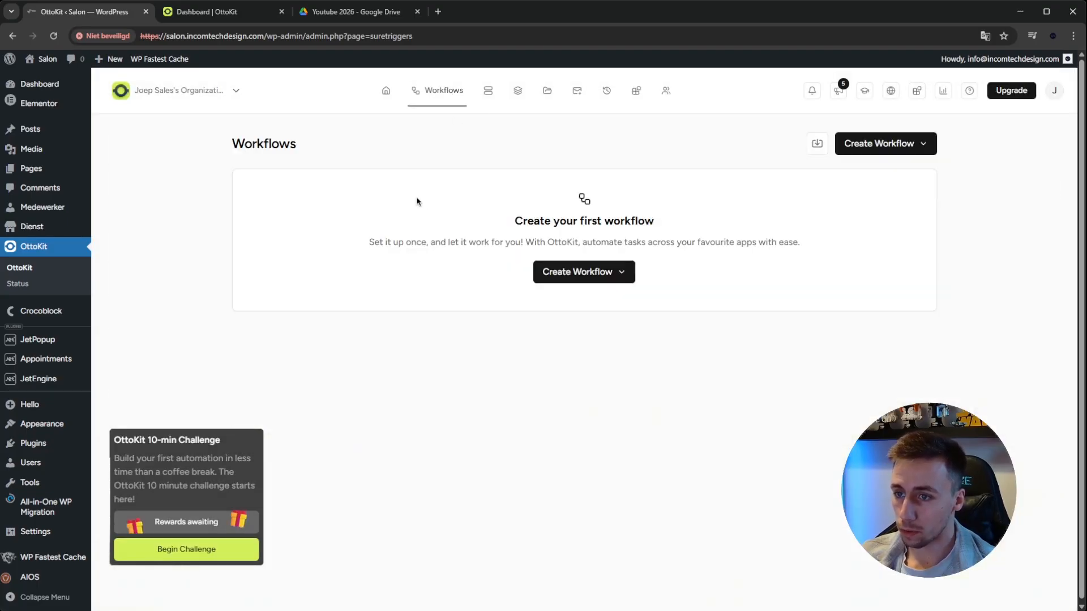
click(622, 273)
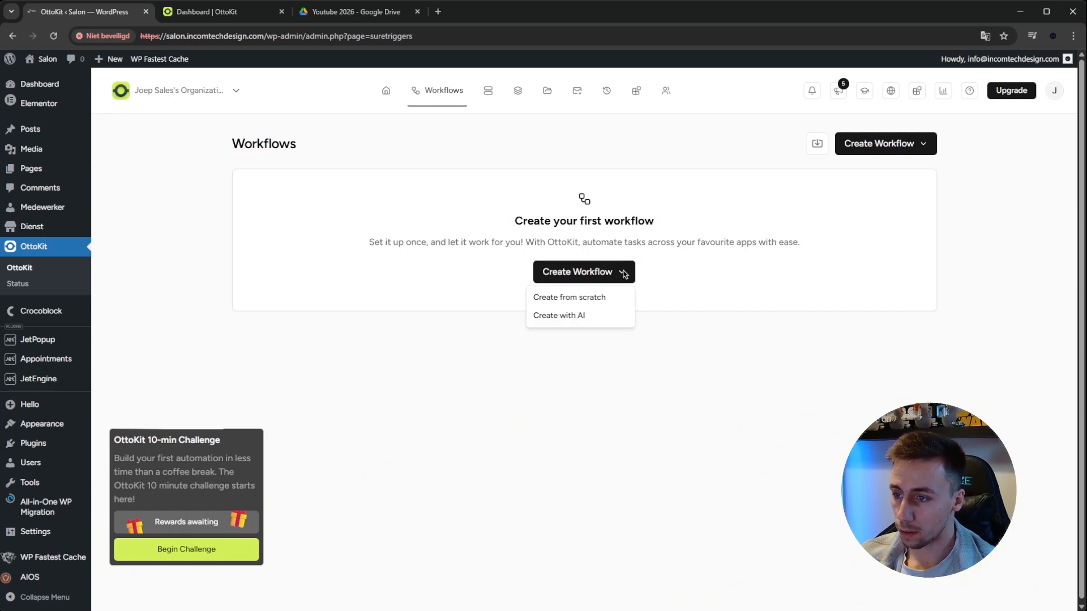
click(598, 299)
click(522, 351)
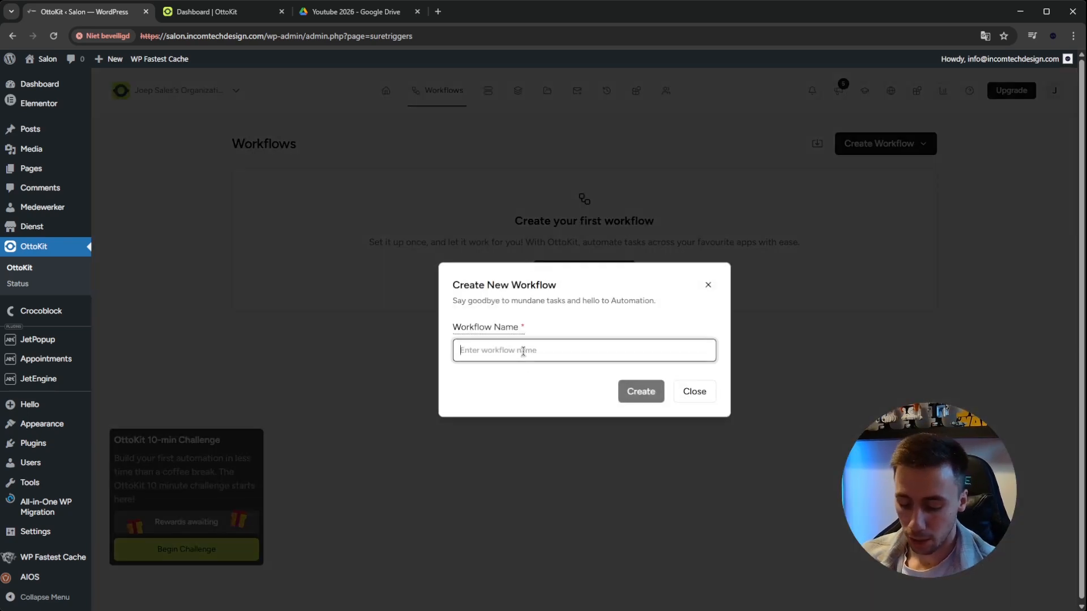
text(Appoint)
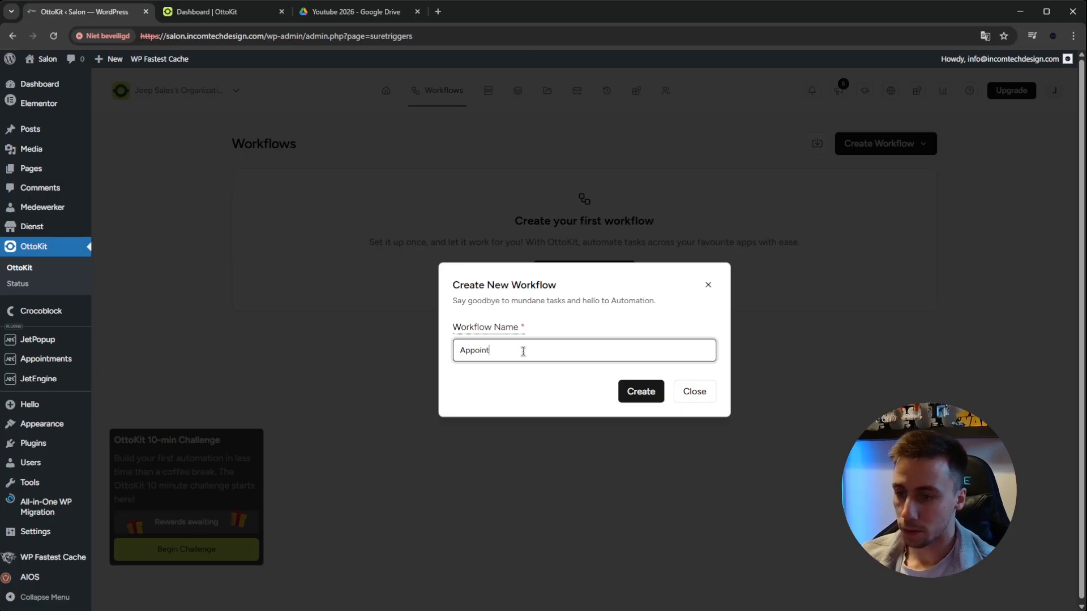
text(ment Submission)
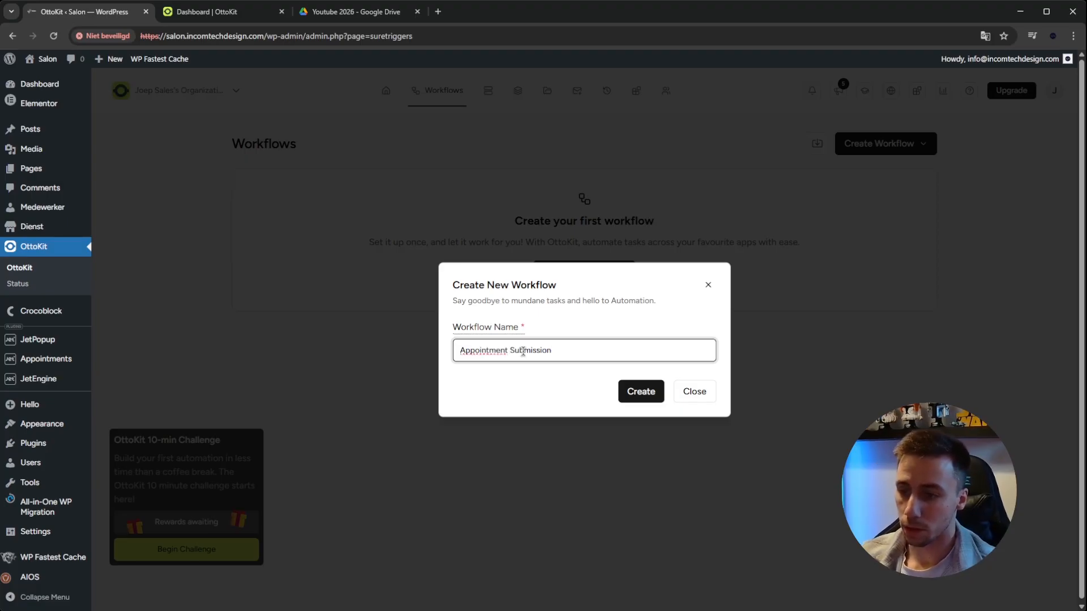
click(641, 391)
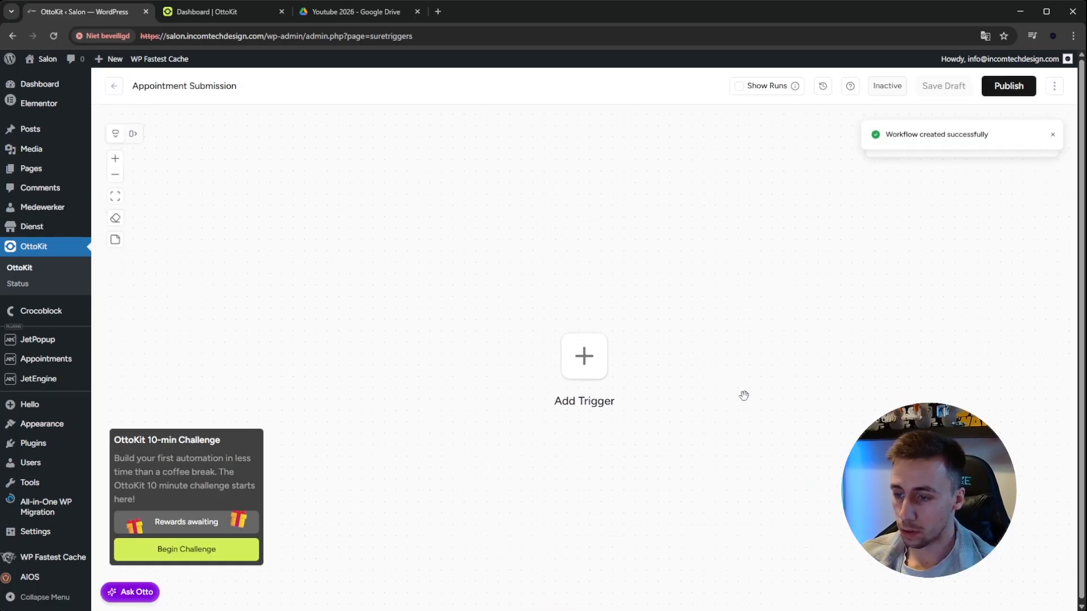
click(1053, 136)
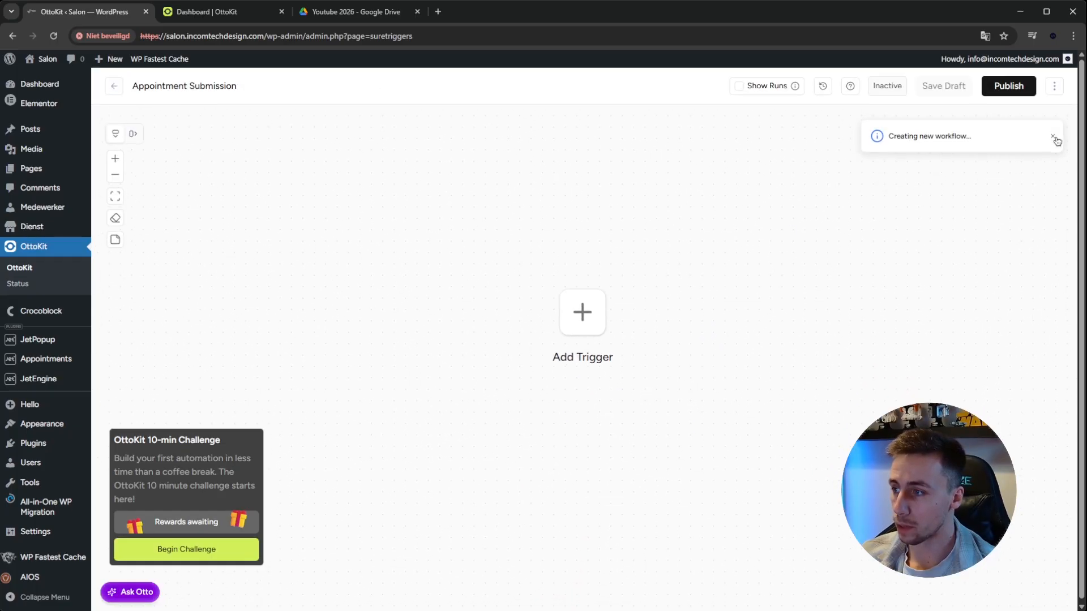
Start adding a trigger to the Appointment Submission workflow and open the full list of apps
drag(716, 277, 720, 263)
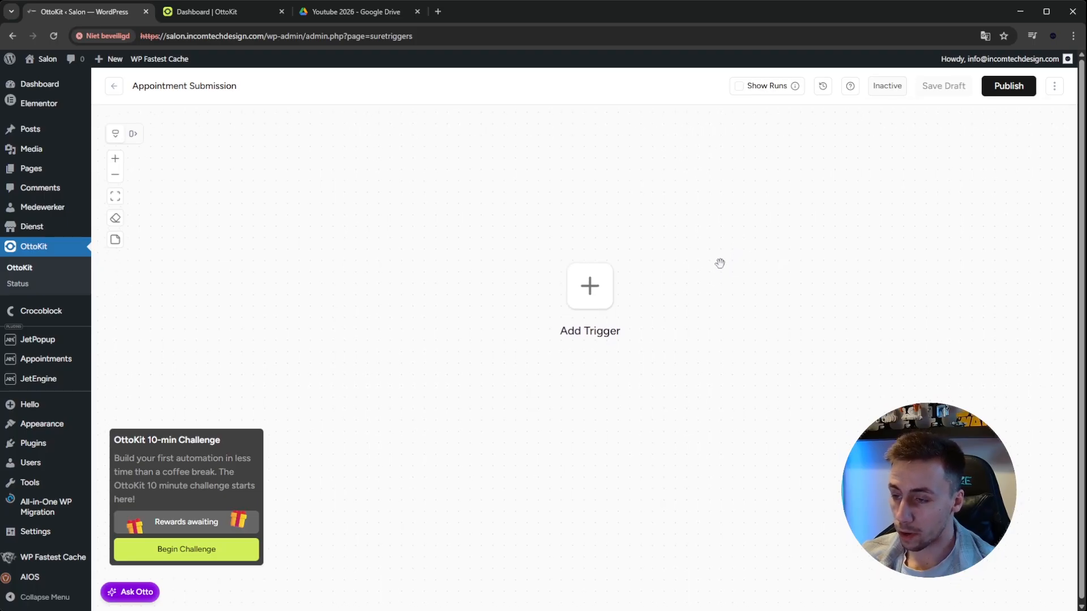
click(589, 286)
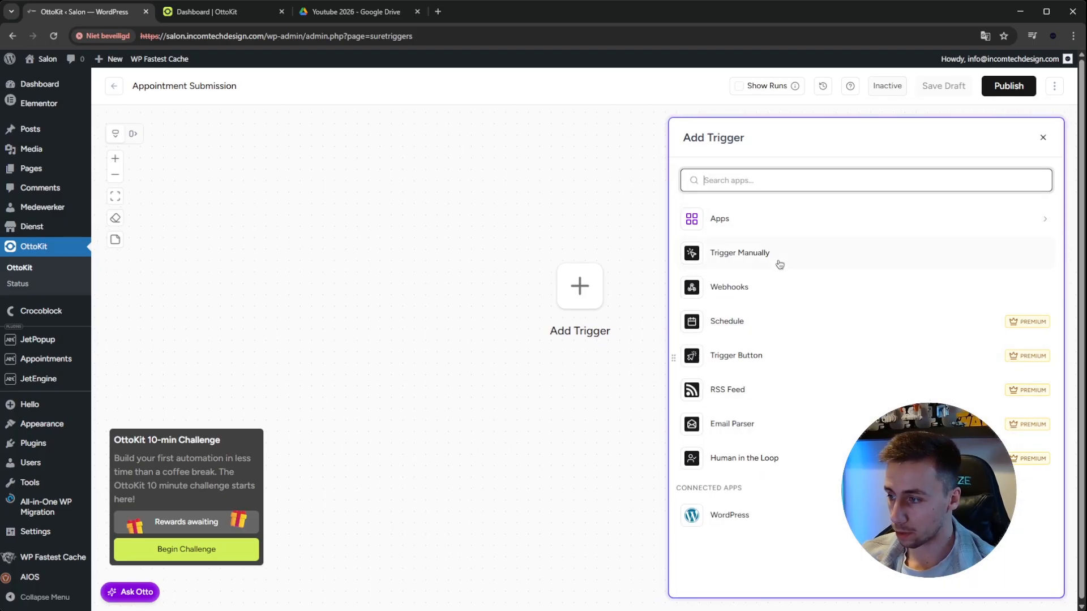
click(827, 228)
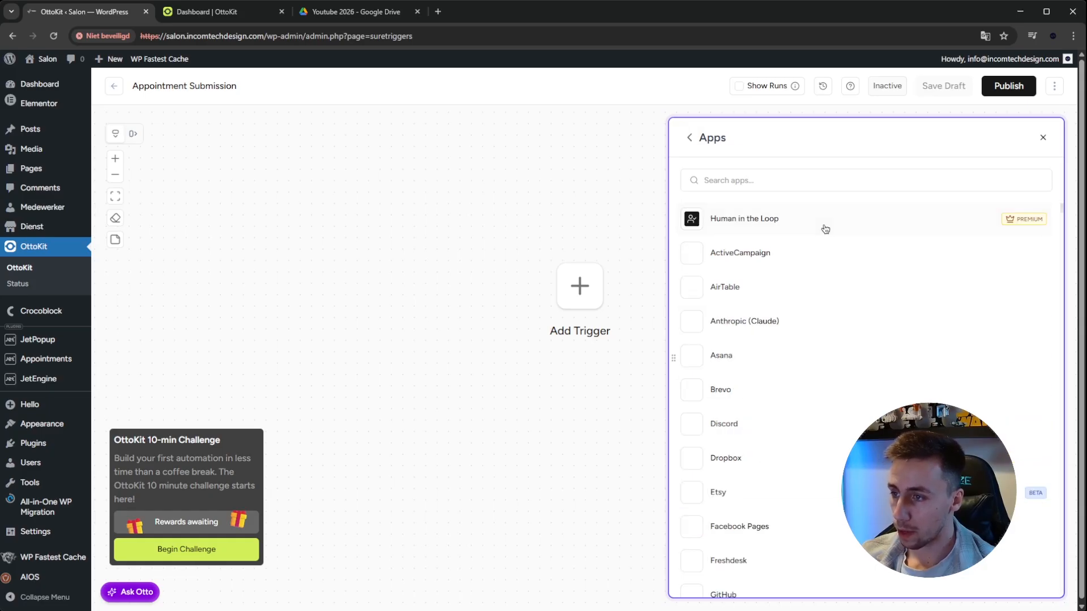
Examine which apps are available as triggers for the workflow
scroll(1005, 271, down, 2)
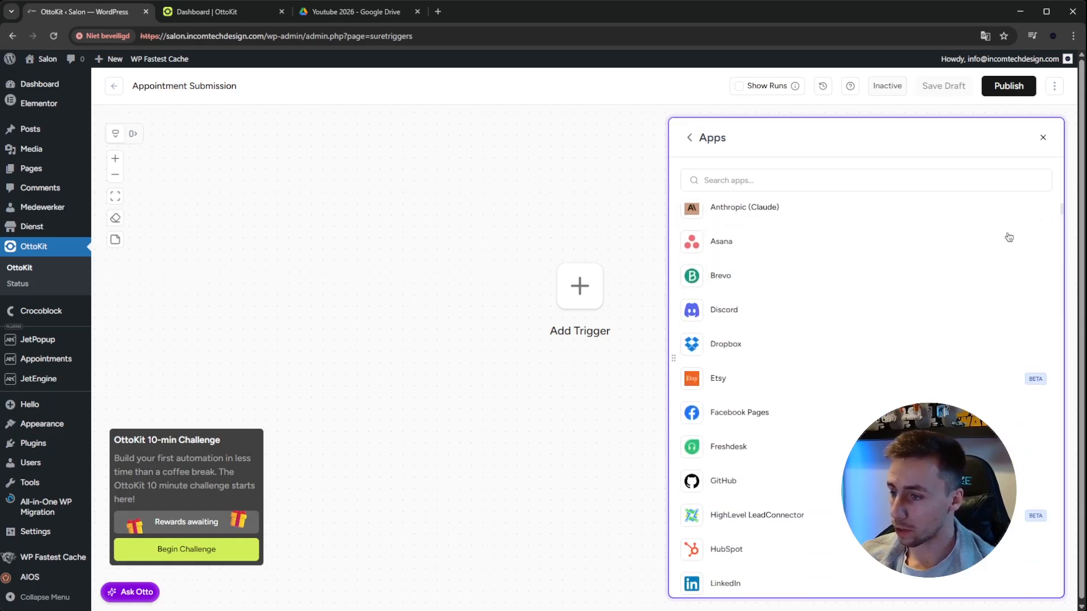
scroll(824, 322, down, 2)
scroll(800, 327, down, 2)
scroll(800, 327, down, 5)
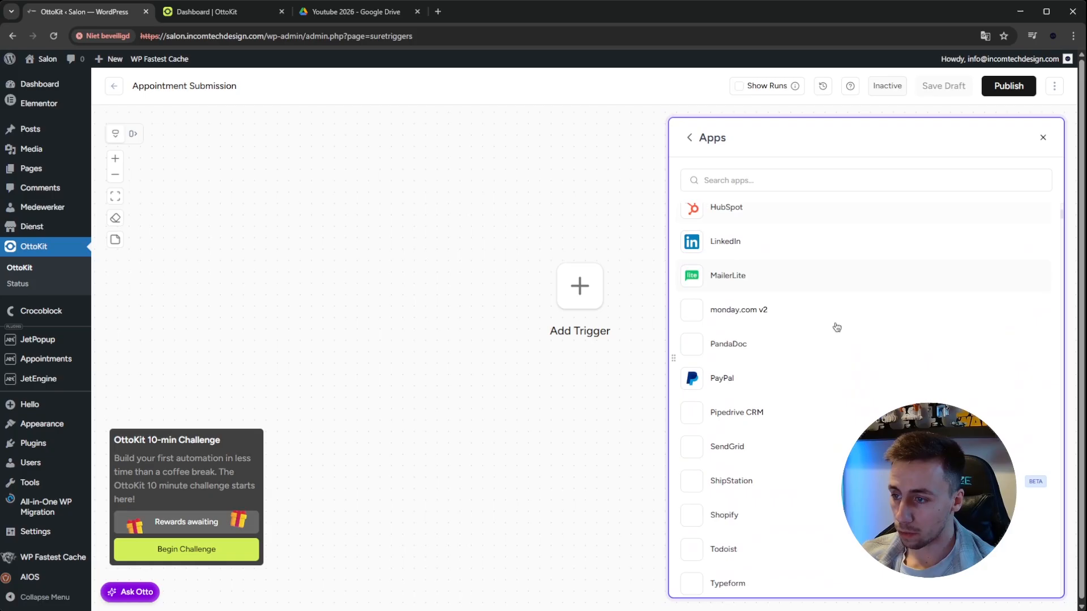
scroll(822, 362, down, 3)
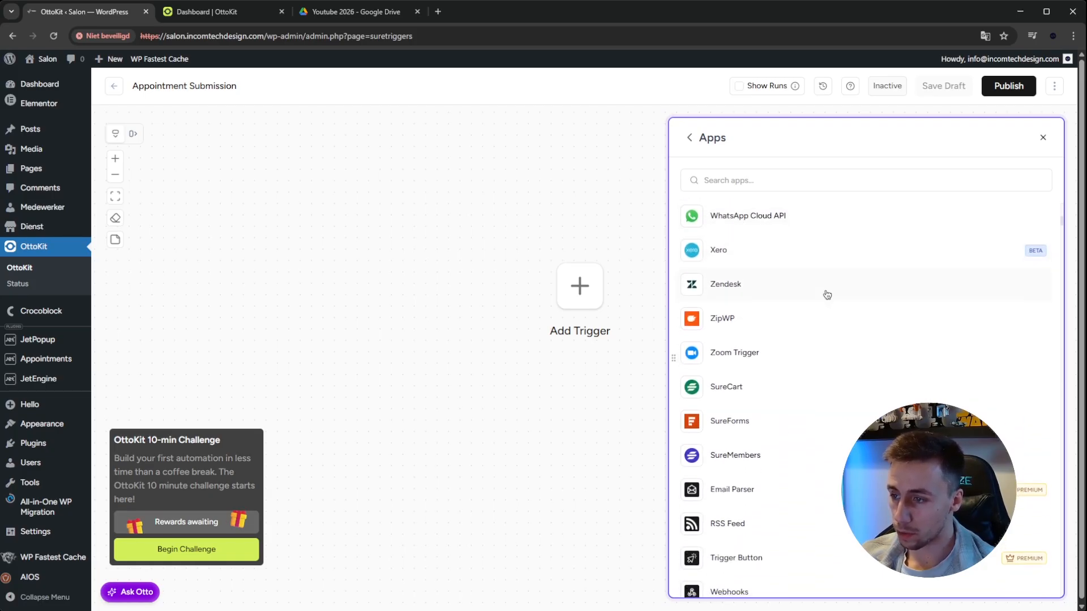
scroll(750, 240, down, 1)
scroll(788, 347, down, 6)
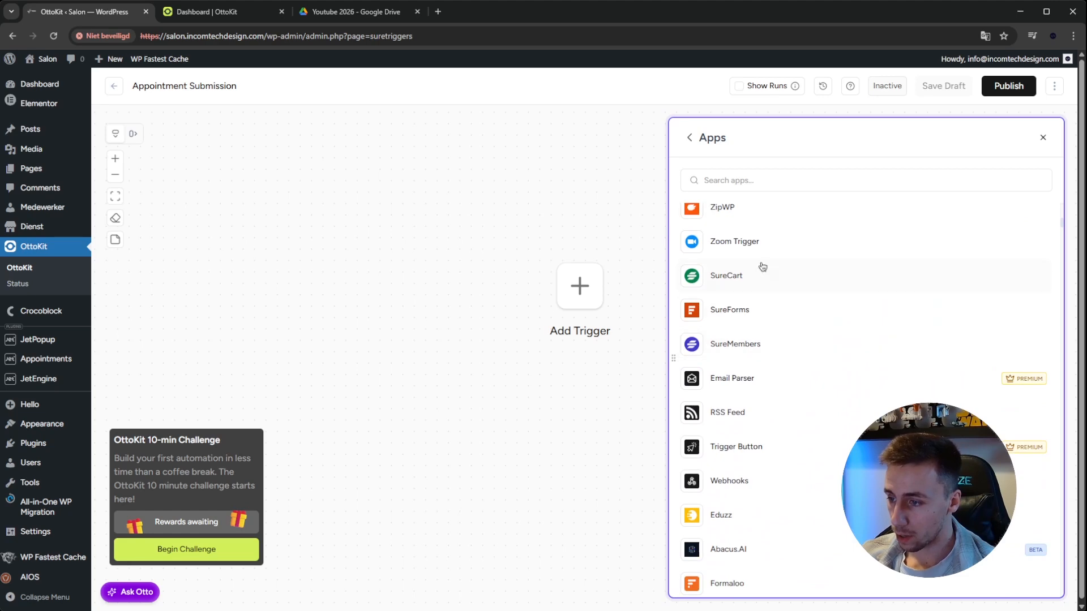
scroll(757, 293, down, 4)
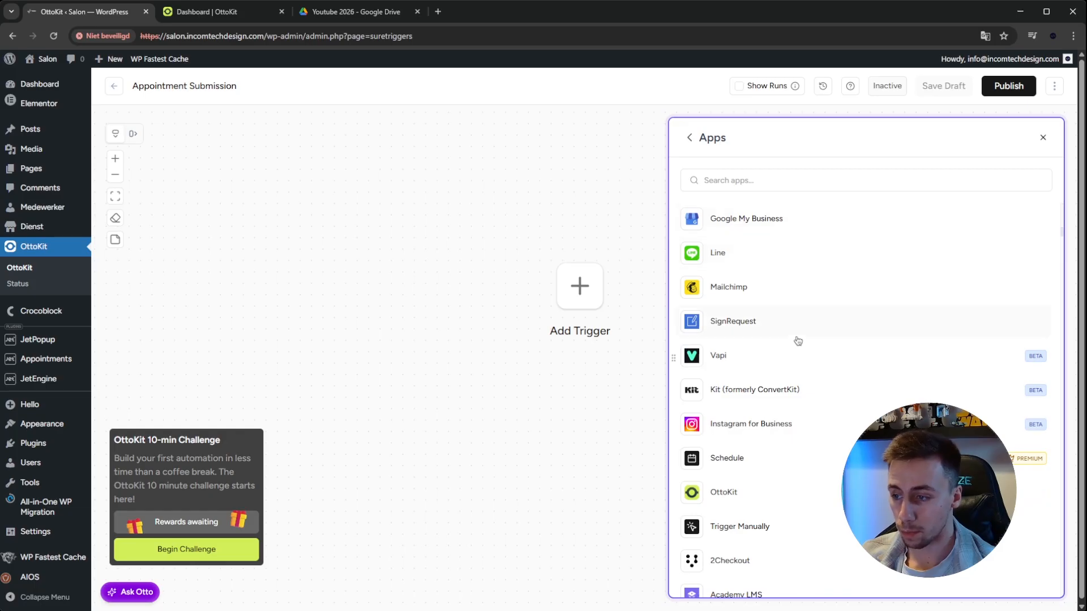
scroll(795, 339, down, 3)
scroll(790, 391, down, 10)
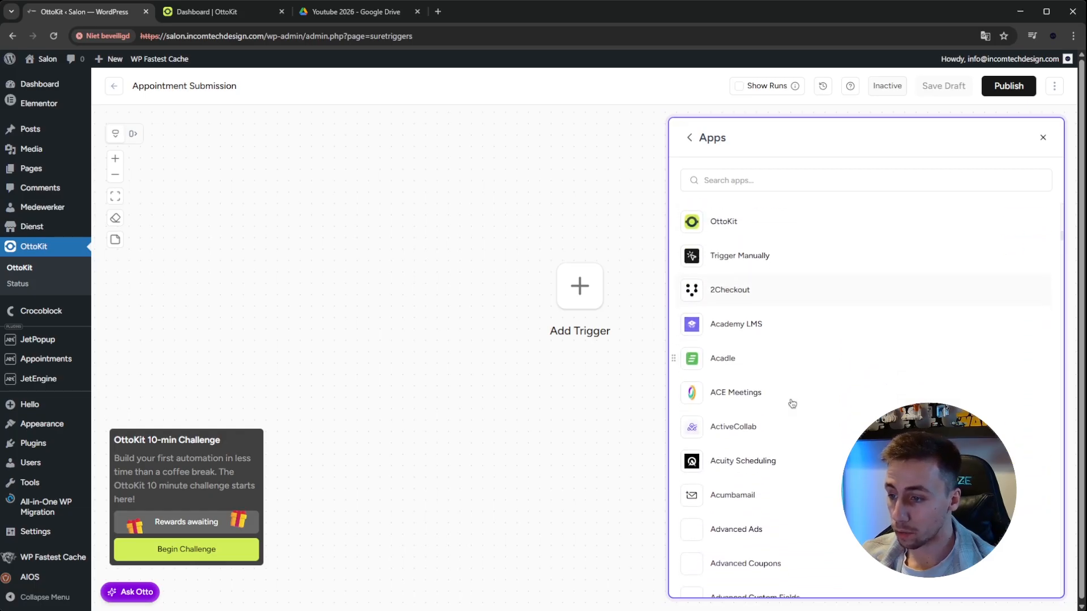
scroll(791, 394, up, 15)
Search the trigger apps for "elementor" and choose Elementor Pro as the trigger app
click(756, 179)
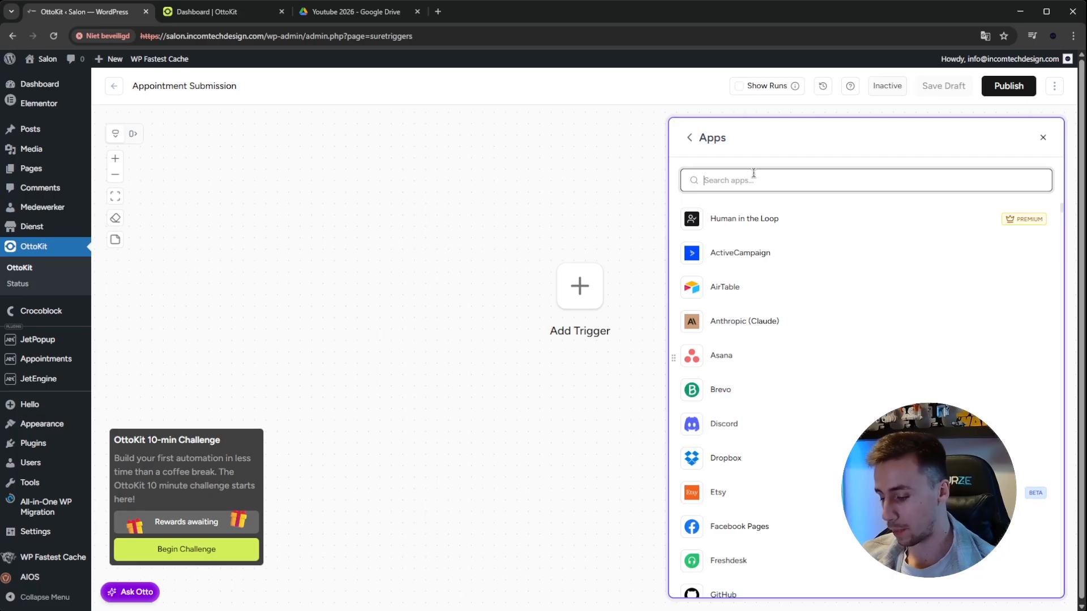
text(elem)
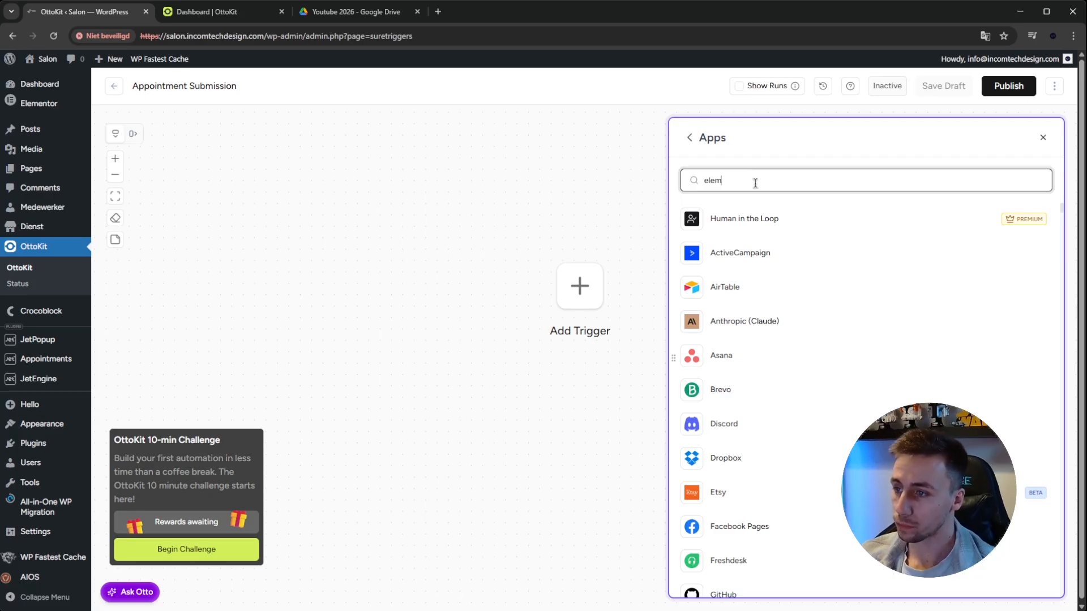
text(entor)
click(753, 219)
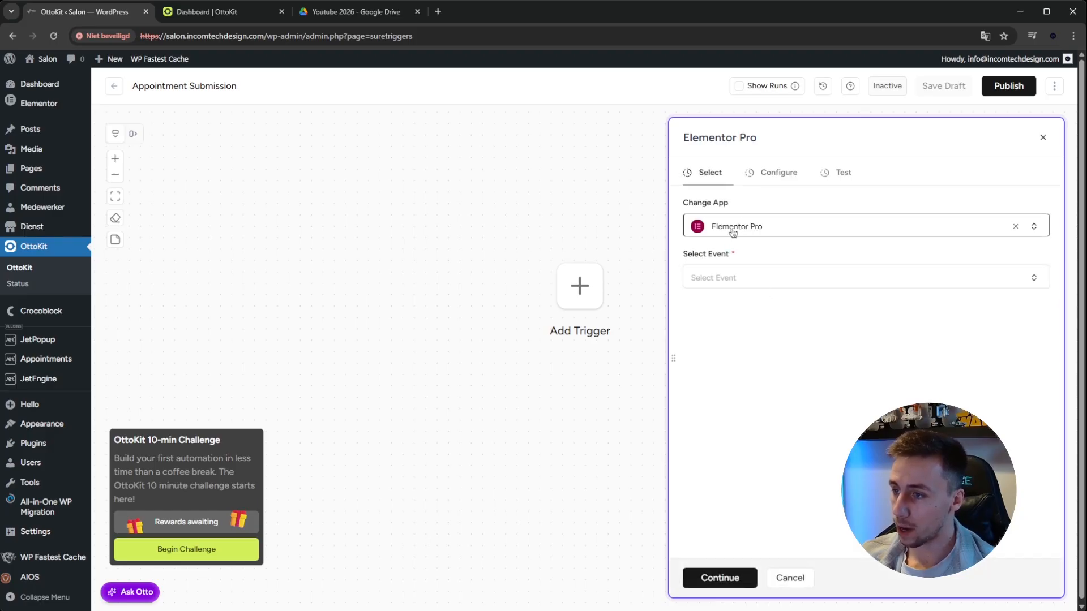
Set the Elementor Pro trigger event to Form Submitted with the WordPress - salon.incomtechdesign.com connection and proceed to its configuration
click(1003, 281)
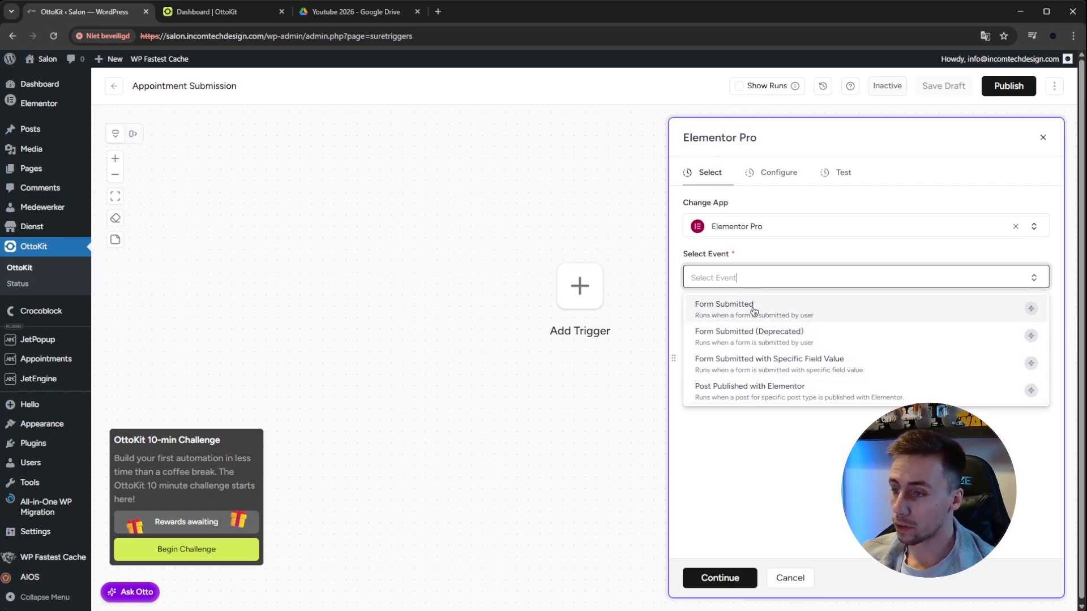
click(802, 311)
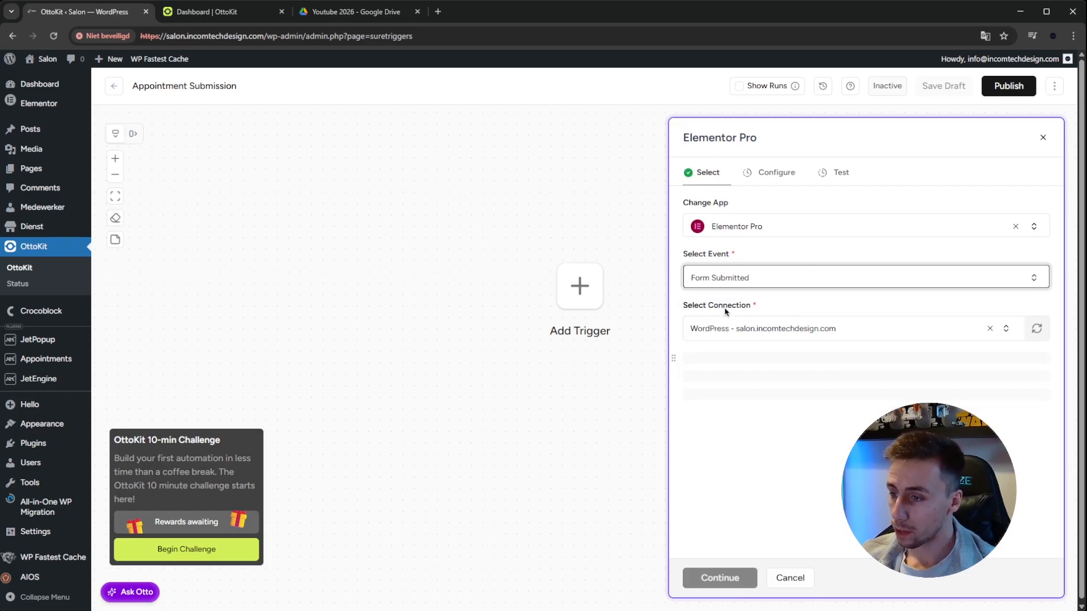
click(792, 331)
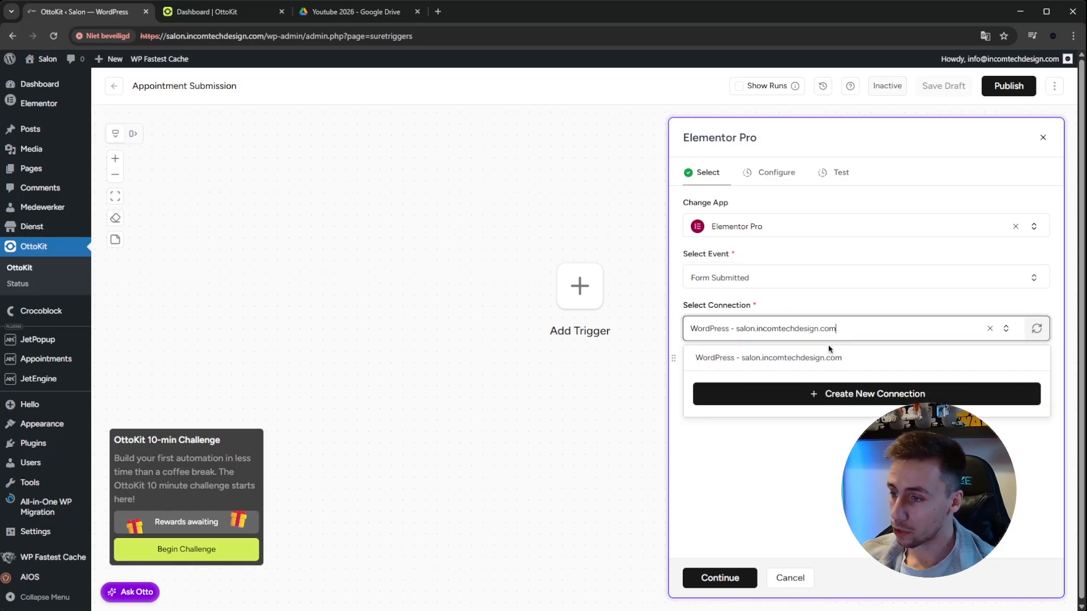
click(846, 365)
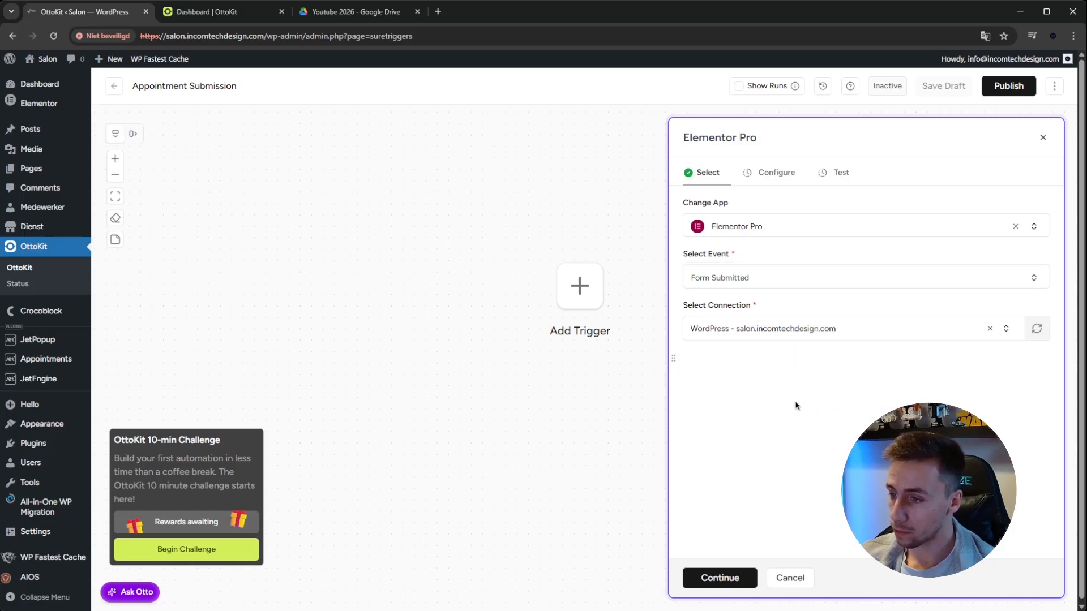
click(719, 577)
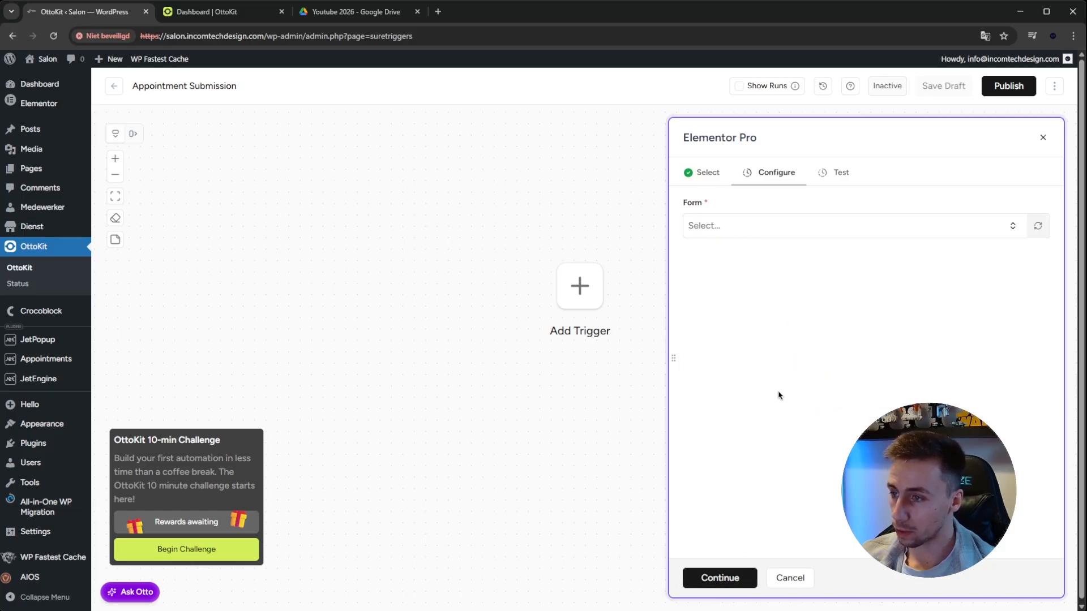
Set the trigger's form to Appointment booking form (f1c03ef) and proceed to testing the Form Submitted event
click(743, 228)
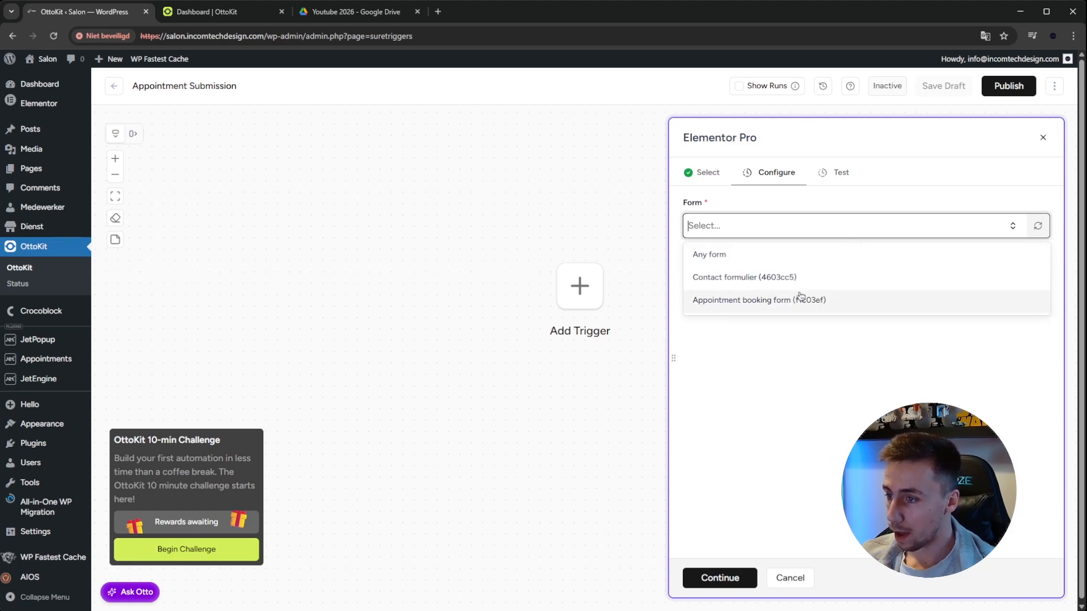
click(740, 305)
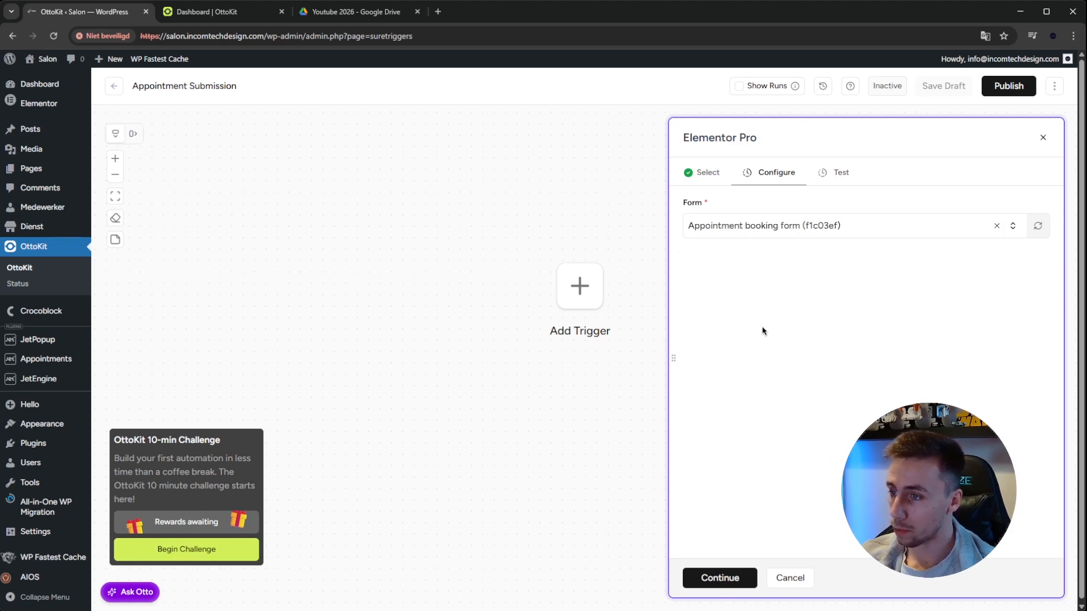
click(741, 579)
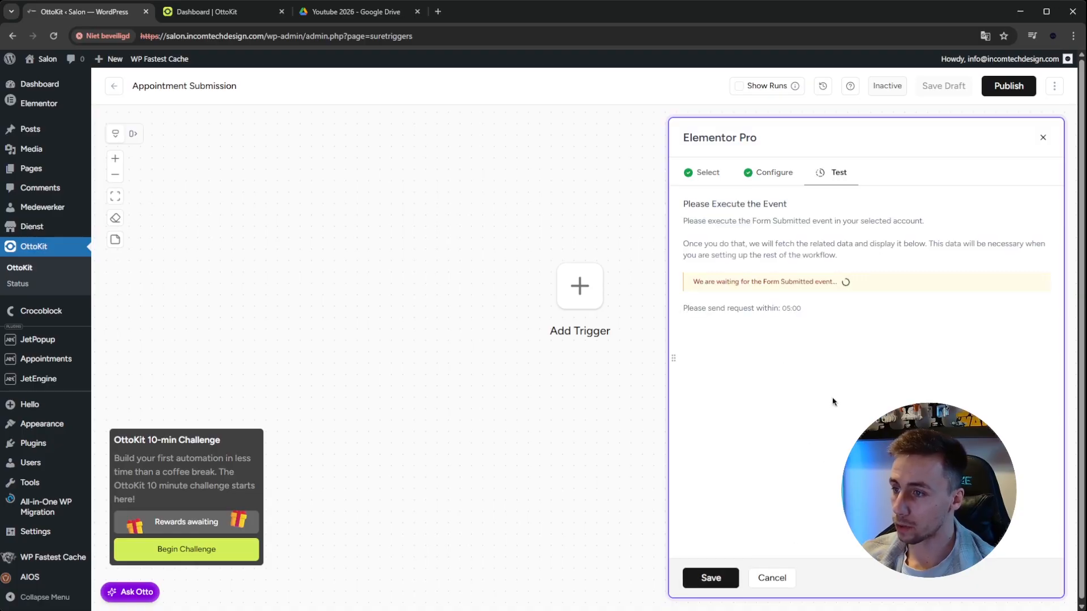
drag(684, 215, 785, 213)
click(786, 209)
drag(706, 309, 807, 311)
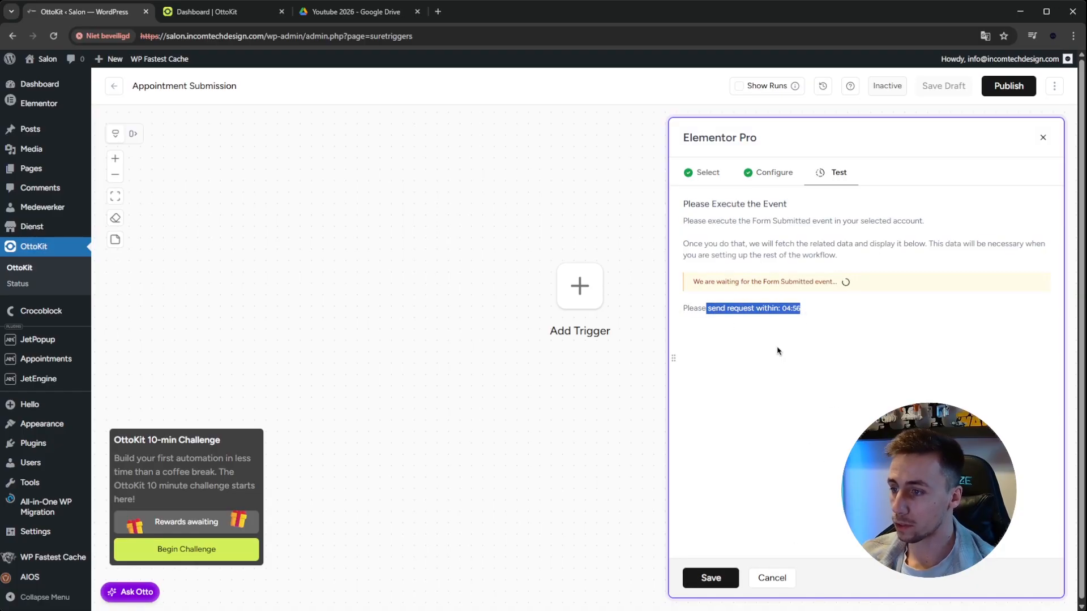
click(828, 307)
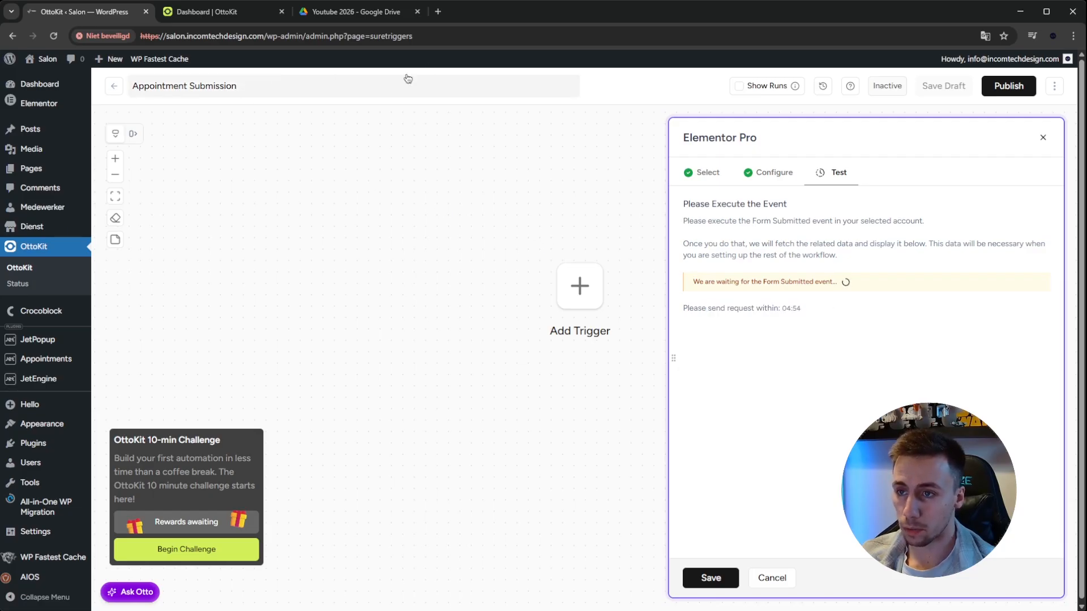
Open the salon website's Services page in a separate browser tab and go to the Book an appointment form
click(438, 11)
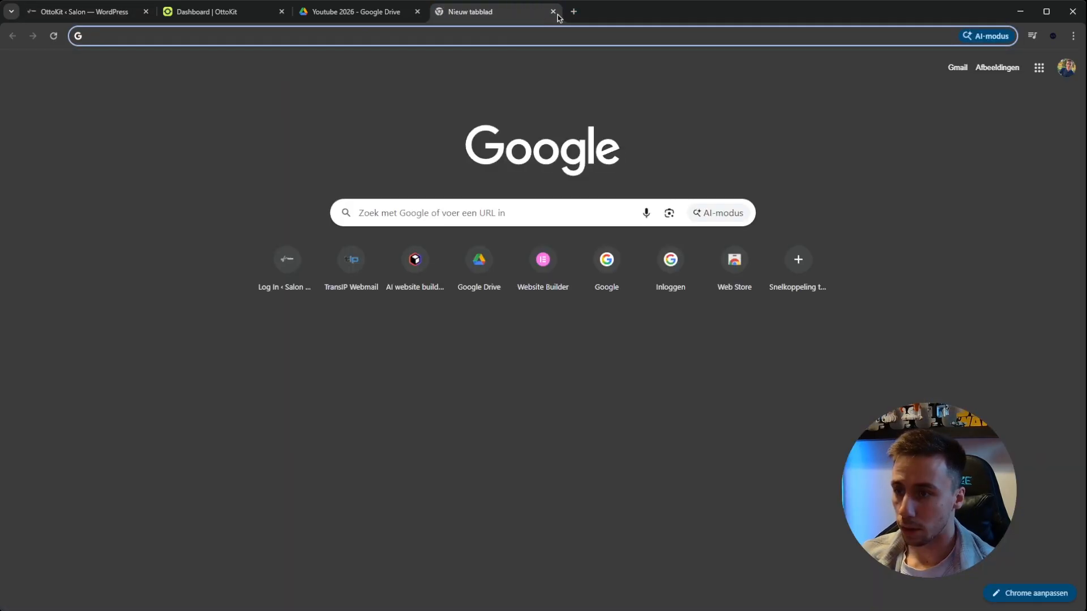
click(553, 12)
click(44, 78)
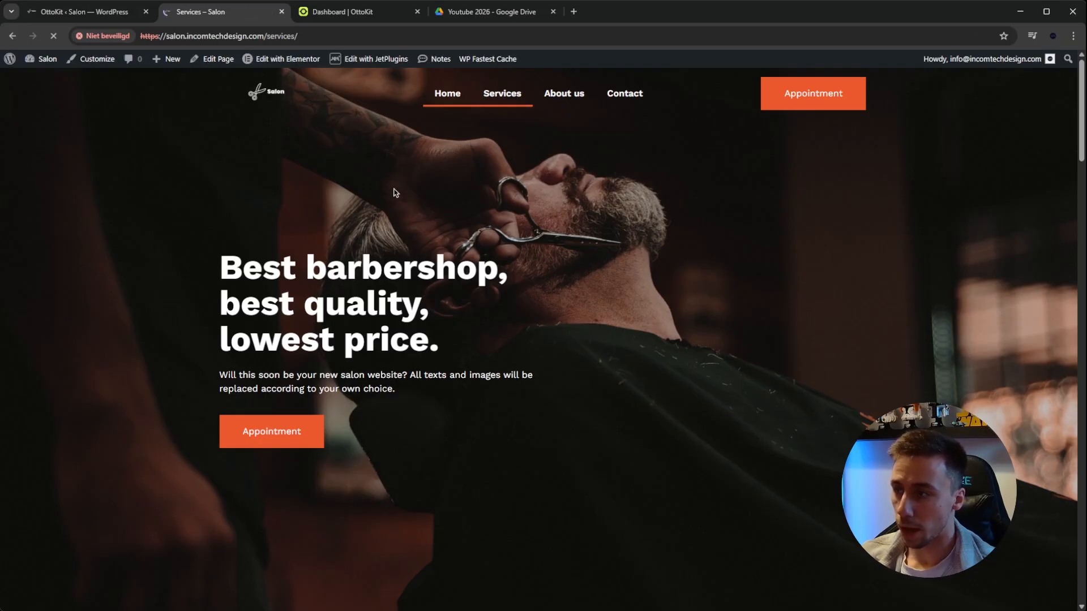
scroll(420, 193, down, 8)
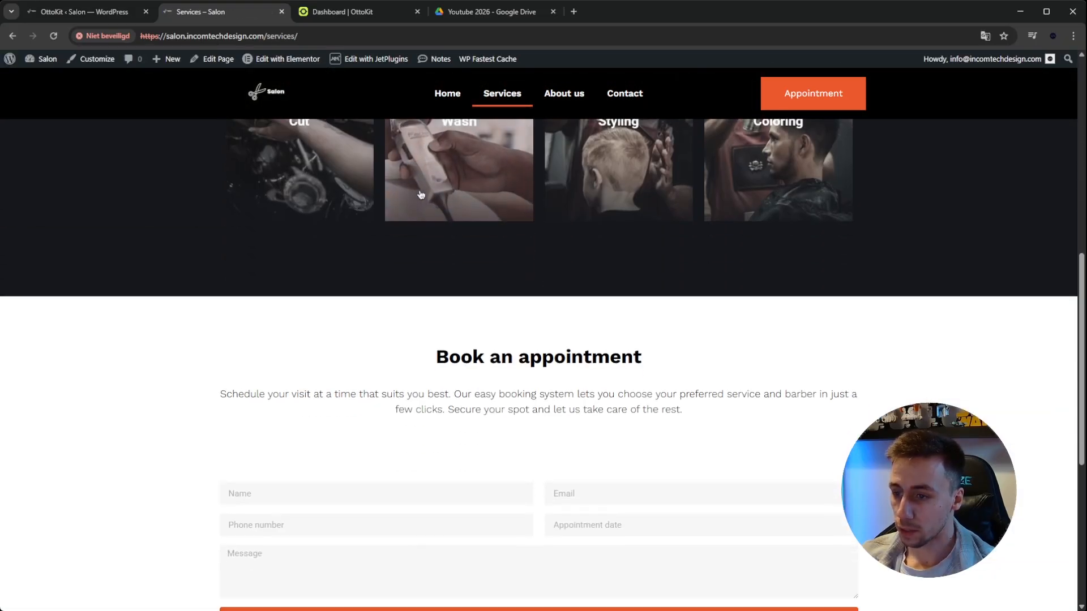
scroll(420, 193, down, 4)
Fill in the test customer's full name, e-mail address and phone number in the booking form
click(390, 259)
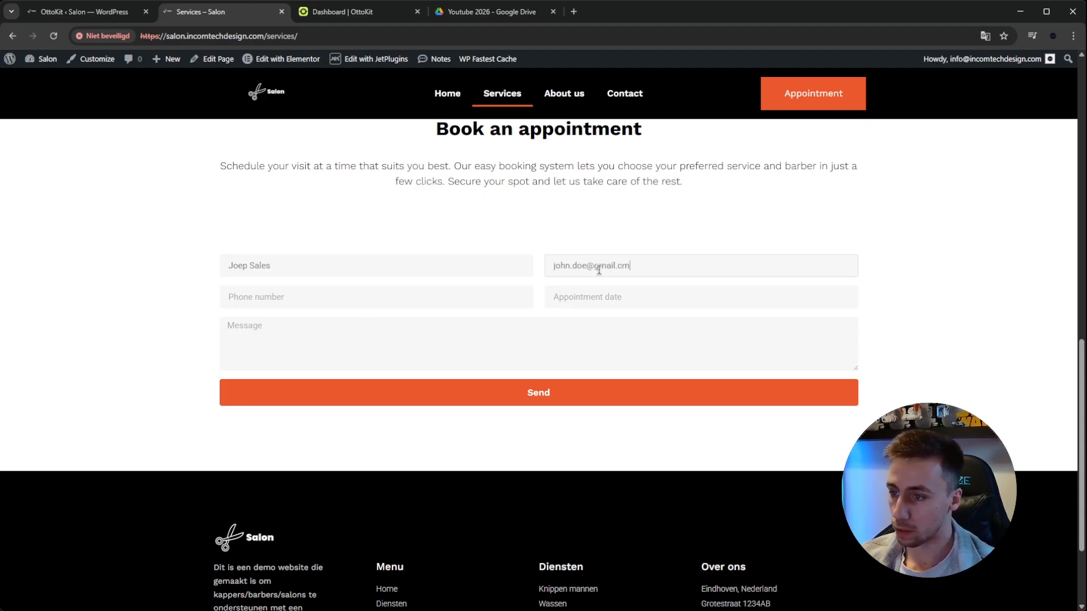
triple_click(478, 261)
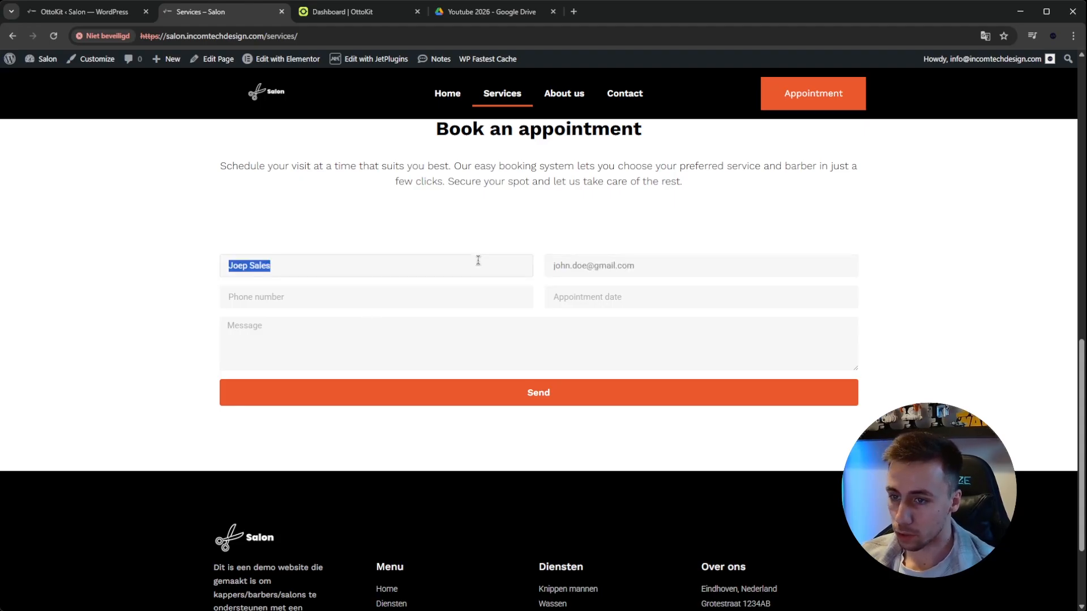
text(John Doe)
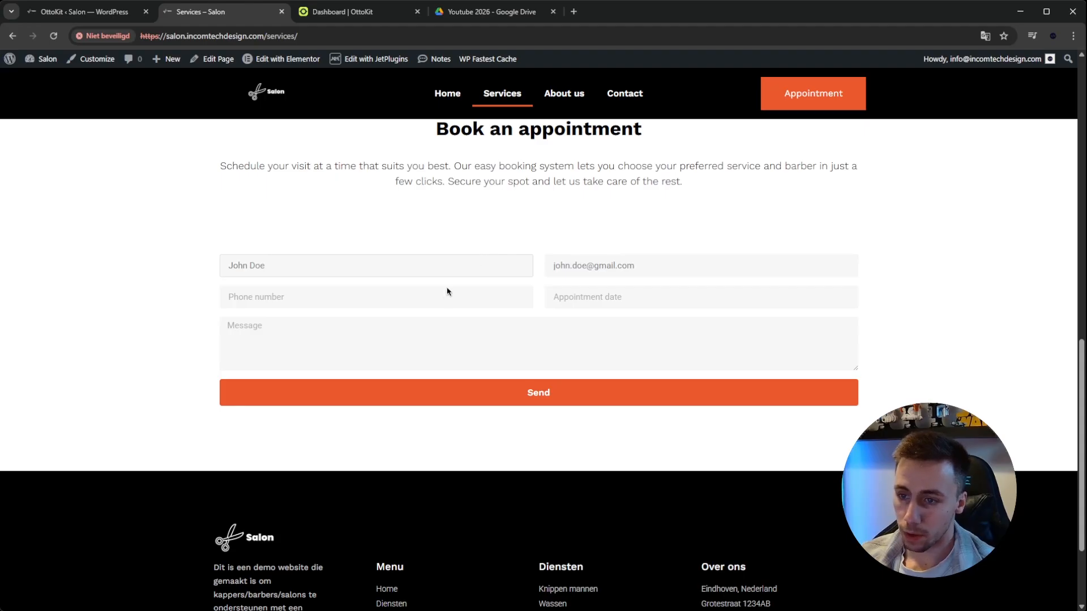
text(+31612345678)
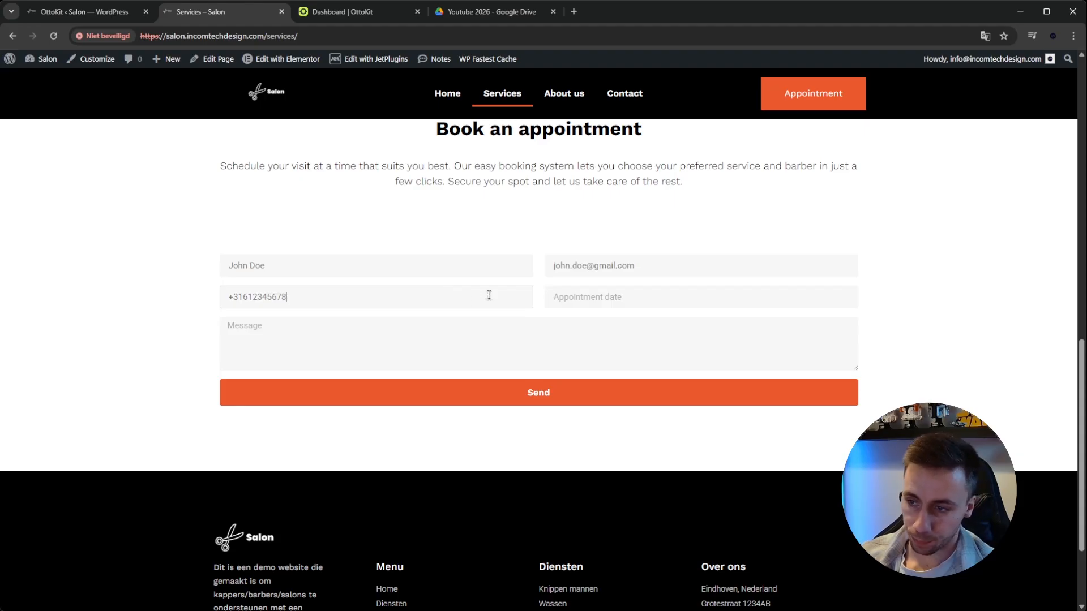
Set the appointment date in the booking form to 2026-02-10
click(625, 297)
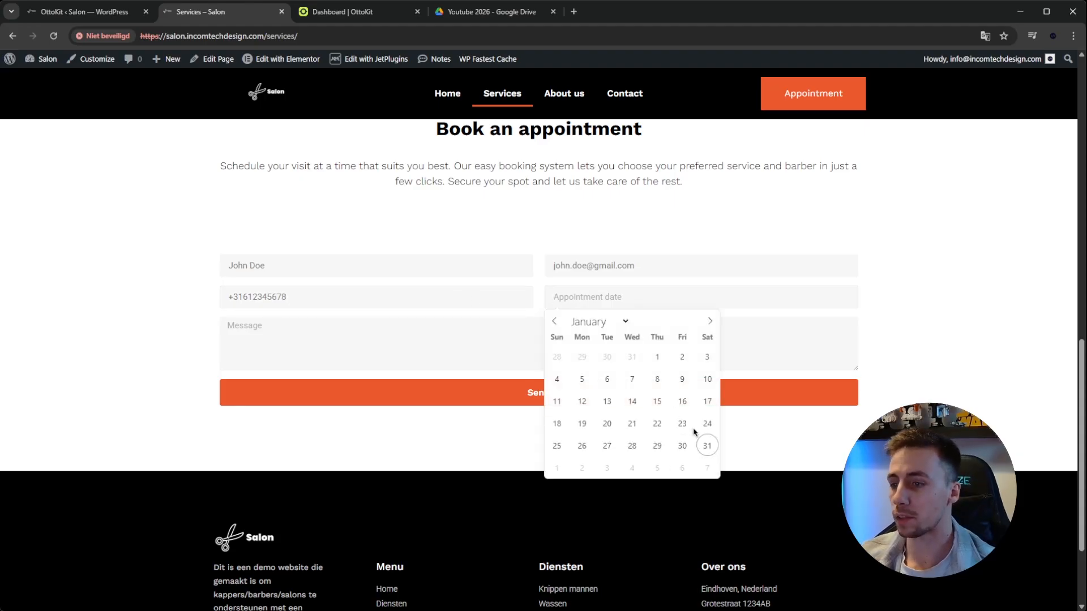
click(710, 321)
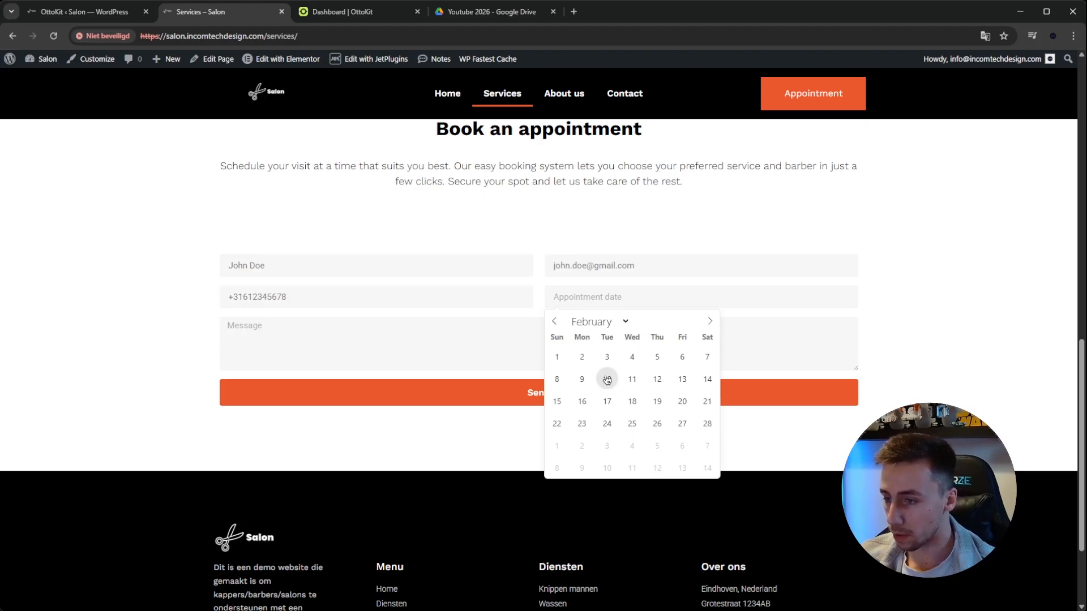
click(607, 378)
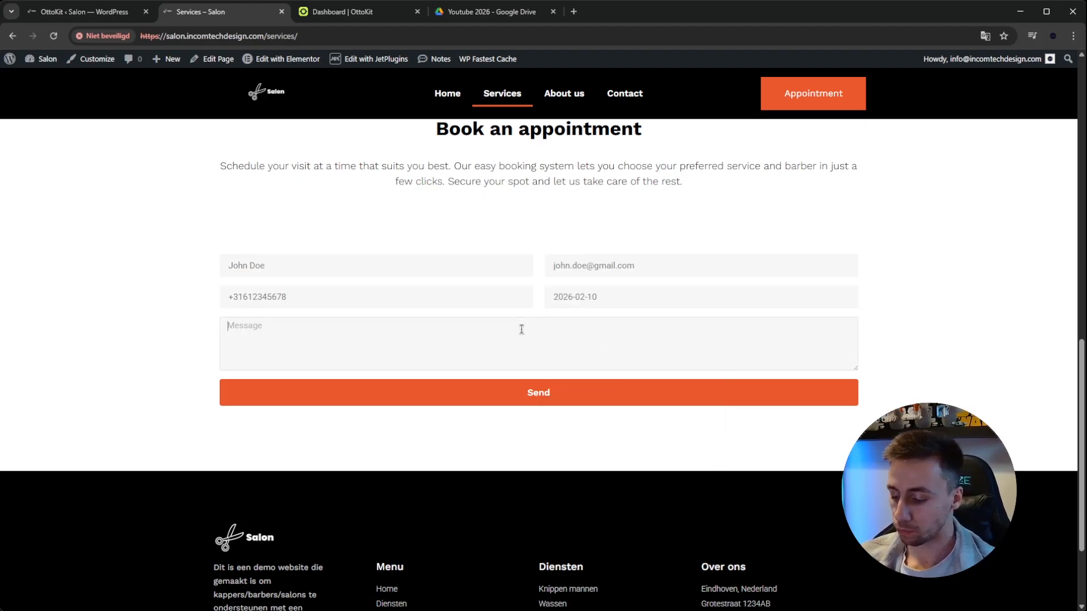
Enter the message "I would like a haircut." and submit the booking form
click(521, 328)
text(I w)
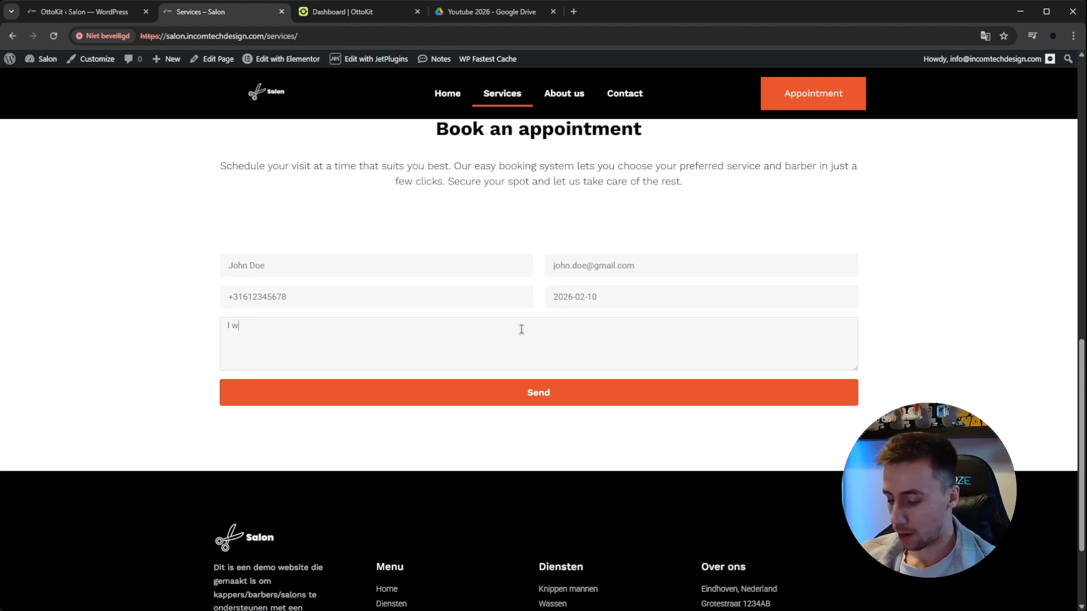
text(ould like a haircut.)
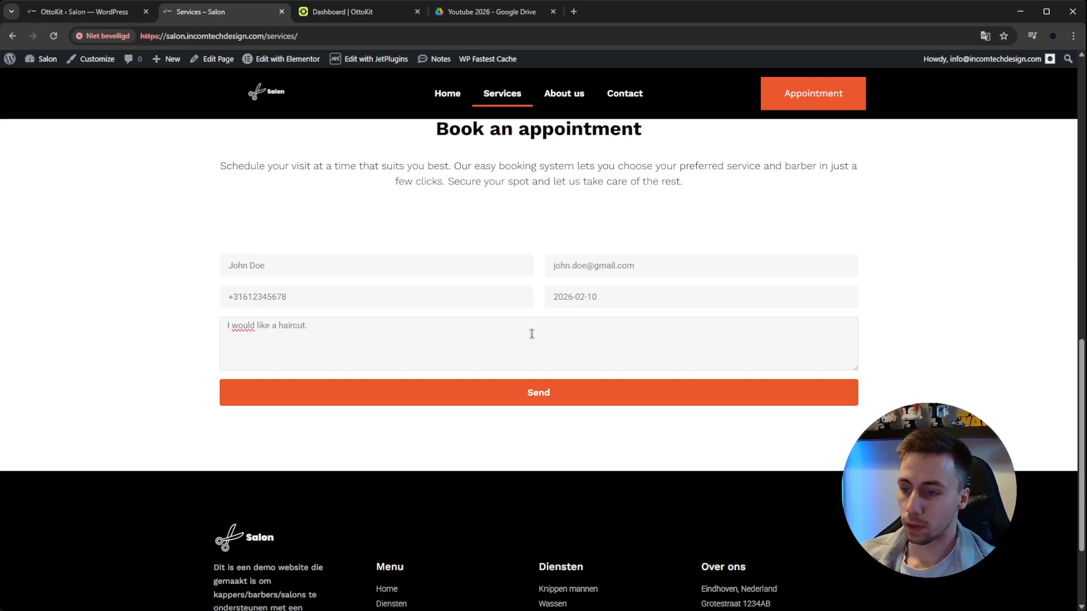
click(538, 393)
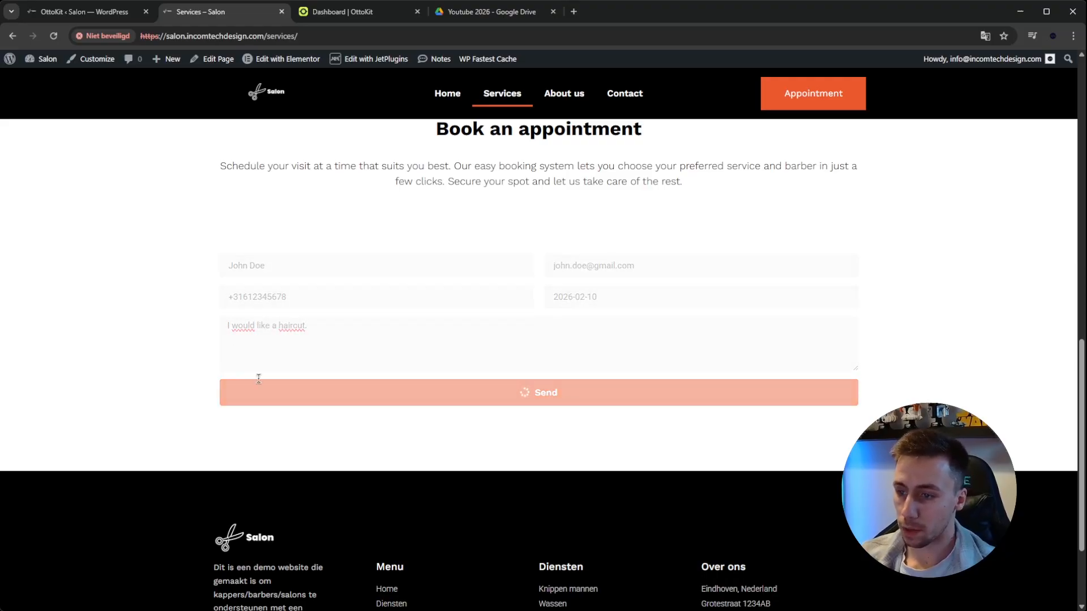
drag(420, 463, 238, 414)
click(326, 440)
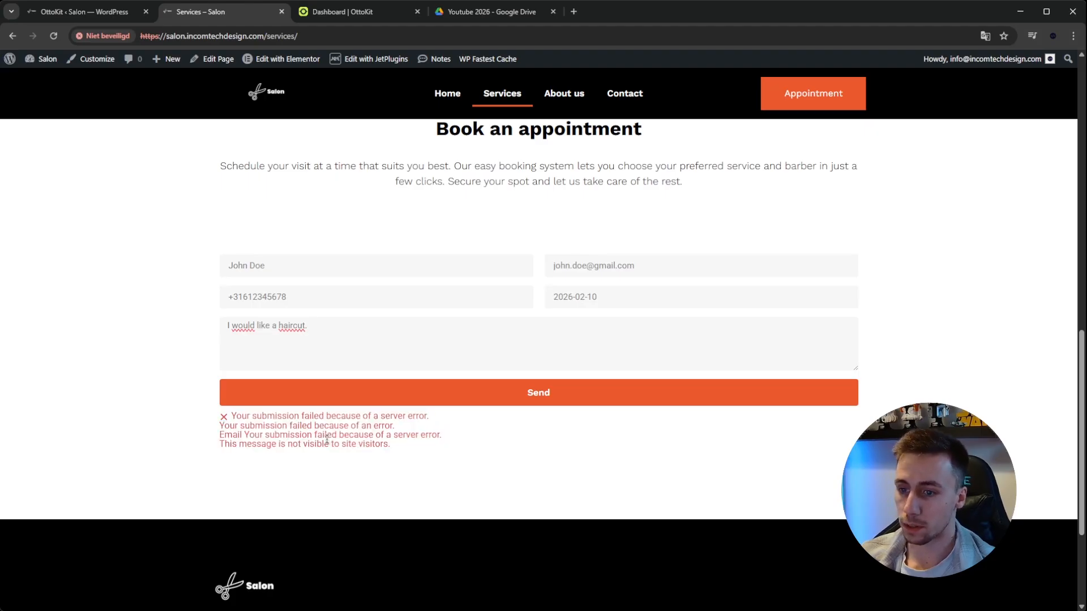
Return to the OttoKit workflow, review the captured form submission and save the Elementor Pro trigger
click(108, 14)
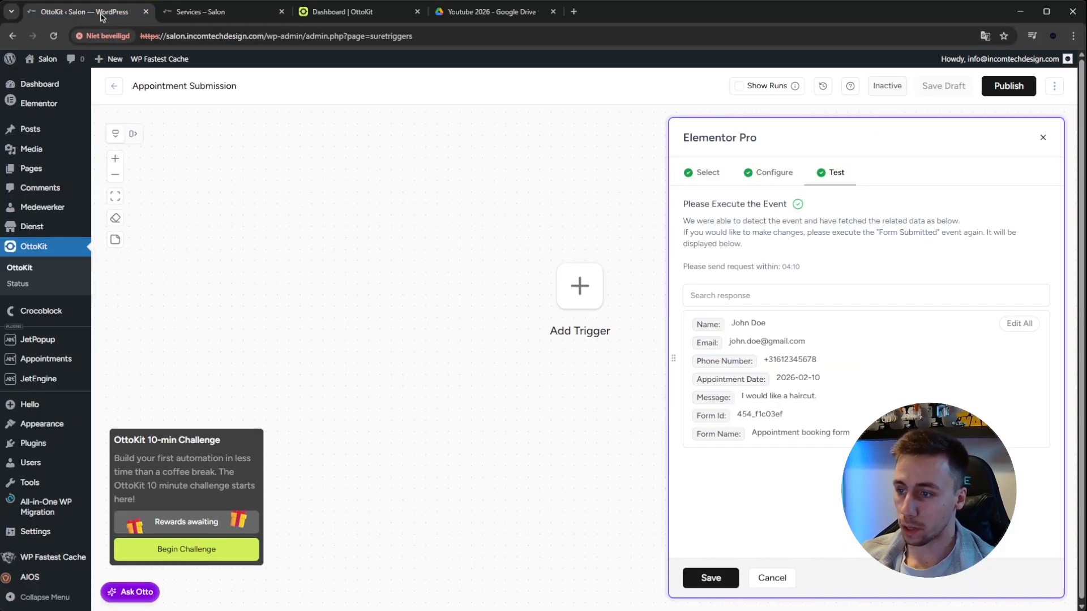
drag(683, 204, 773, 204)
click(836, 211)
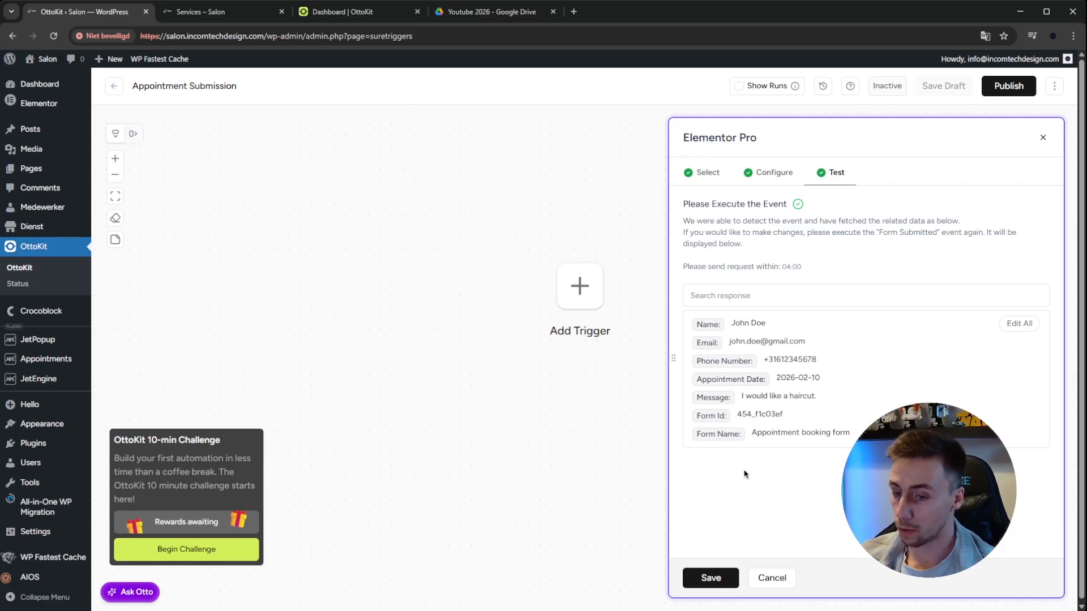
click(723, 572)
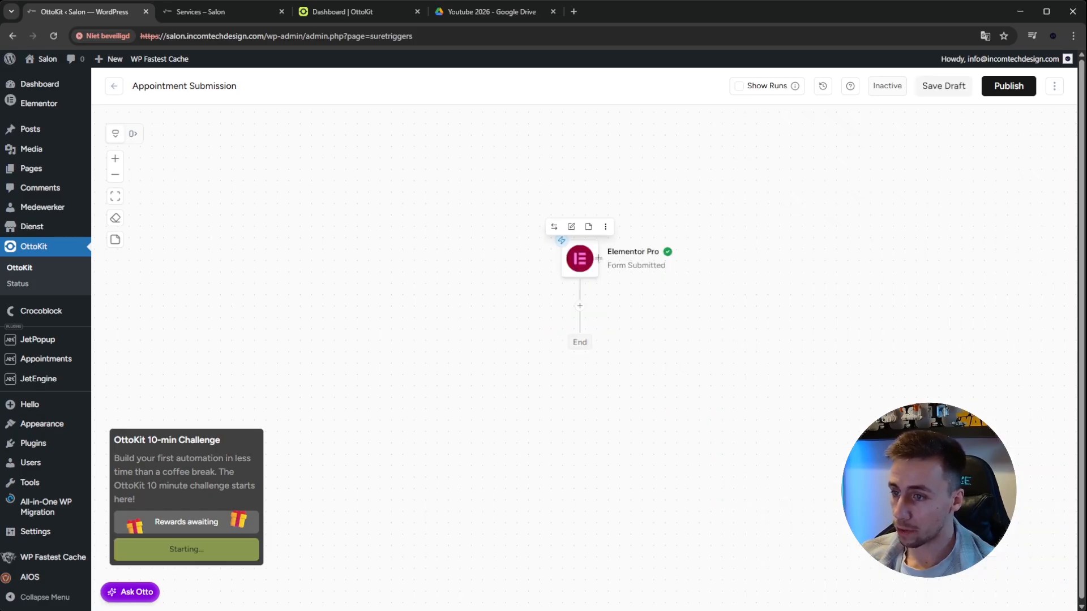
Add an action after the Elementor Pro trigger, search the apps for "google" and choose Google Sheets
drag(651, 423, 623, 414)
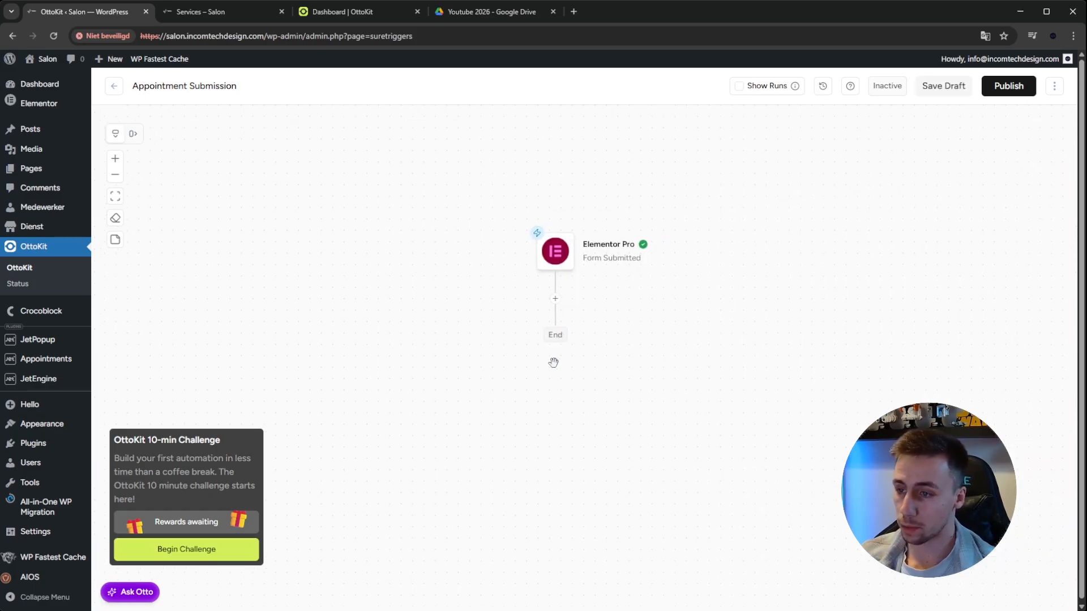
click(555, 298)
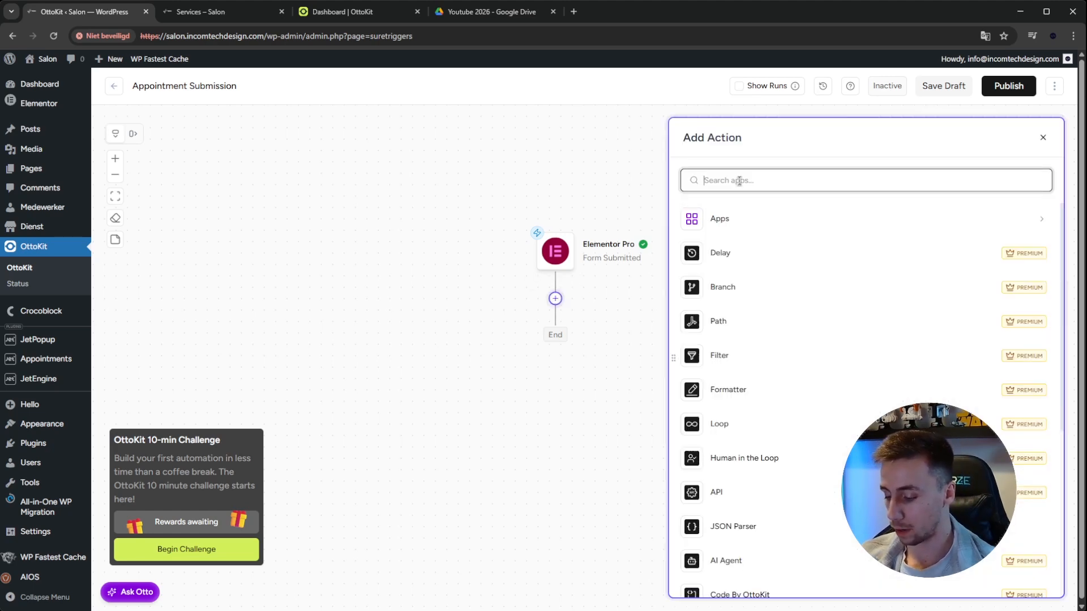
text(spreadsje)
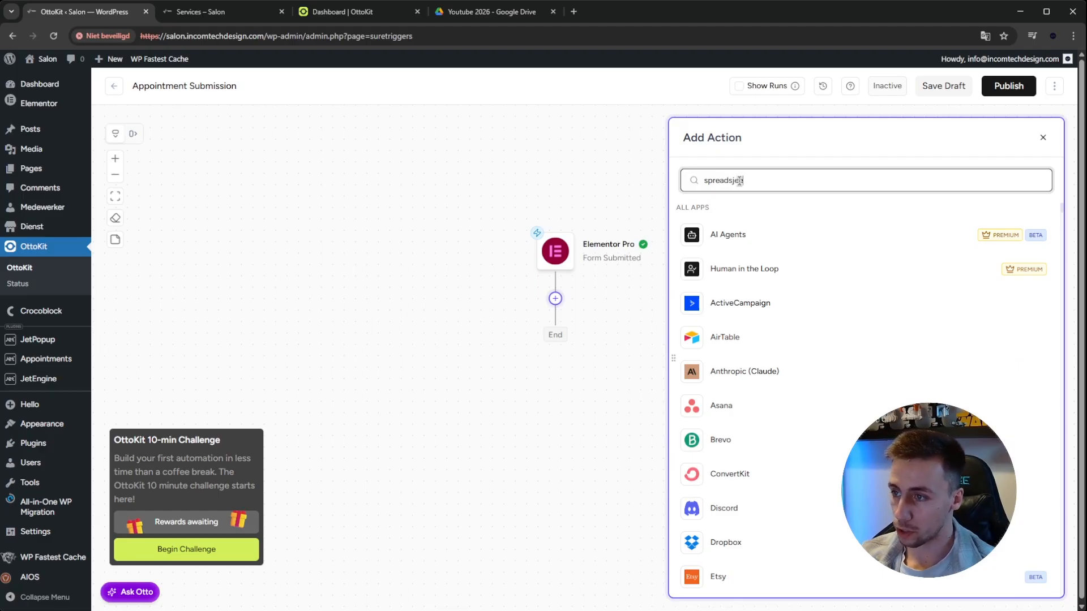
text(heet)
key(ctrl+a)
text(google)
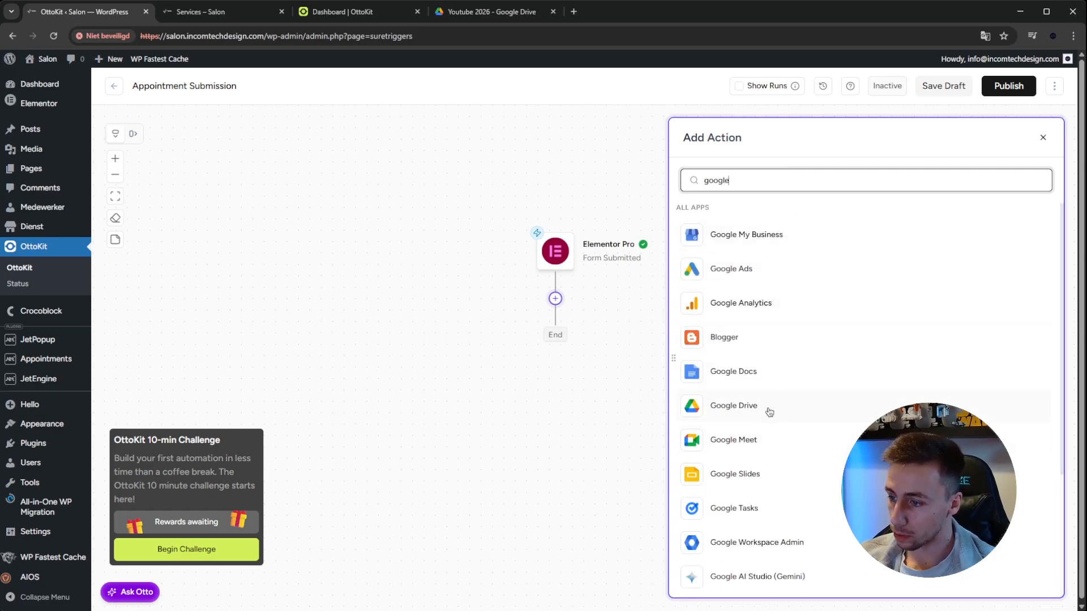
scroll(769, 412, down, 3)
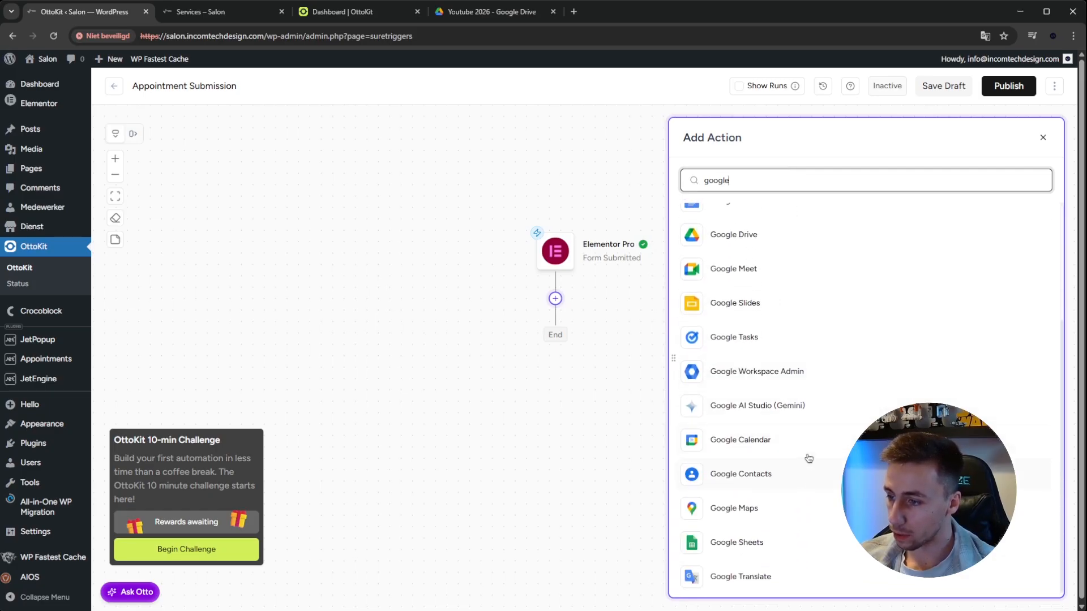
click(801, 542)
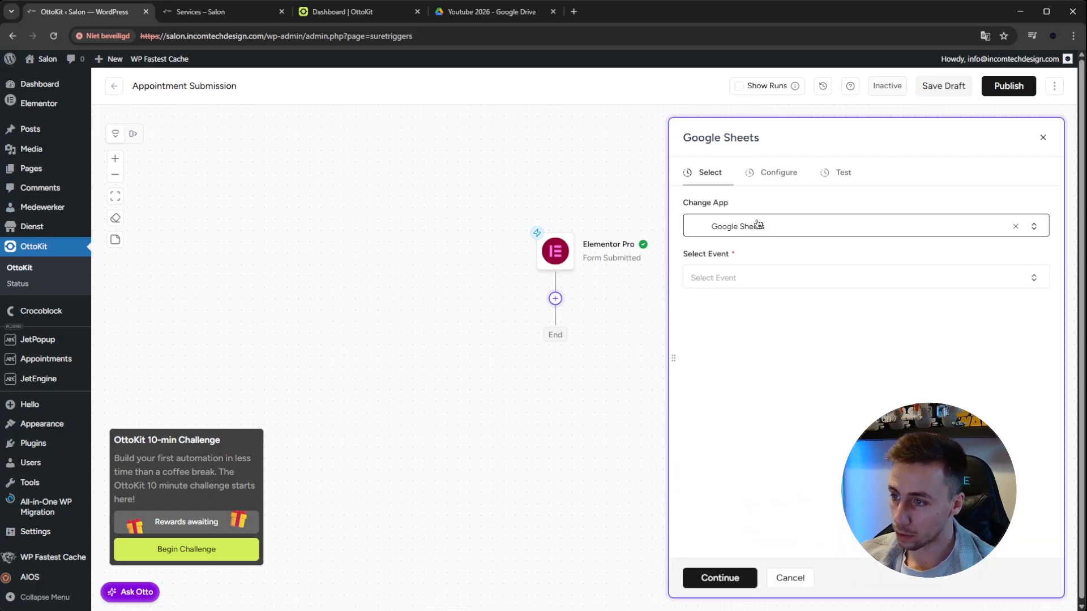
Set the Google Sheets event to Add New Row, create a new Google account connection and proceed to the action's configuration
click(774, 277)
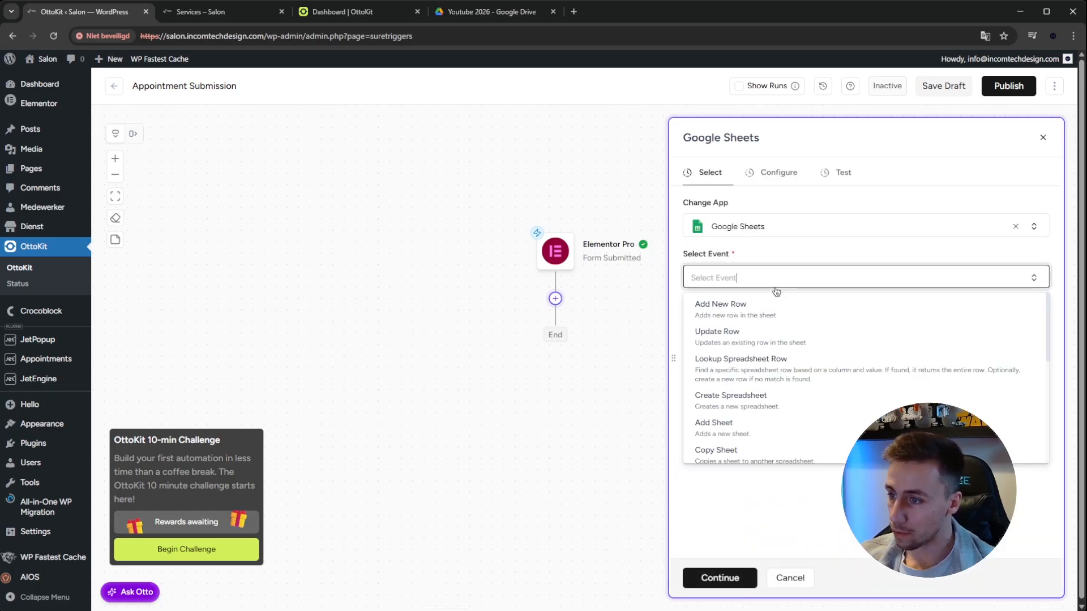
click(727, 314)
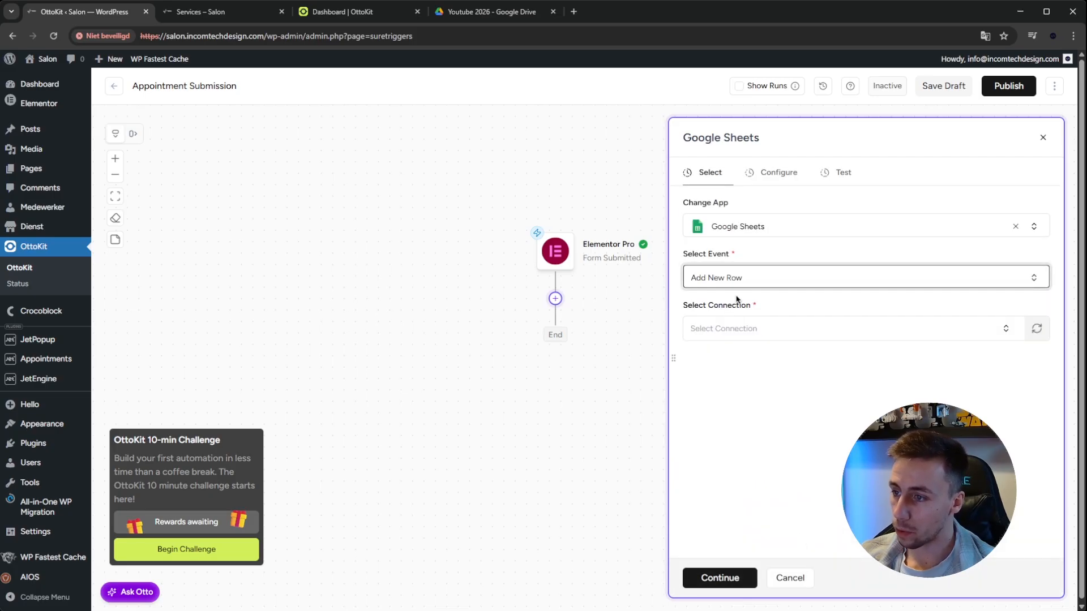
click(757, 331)
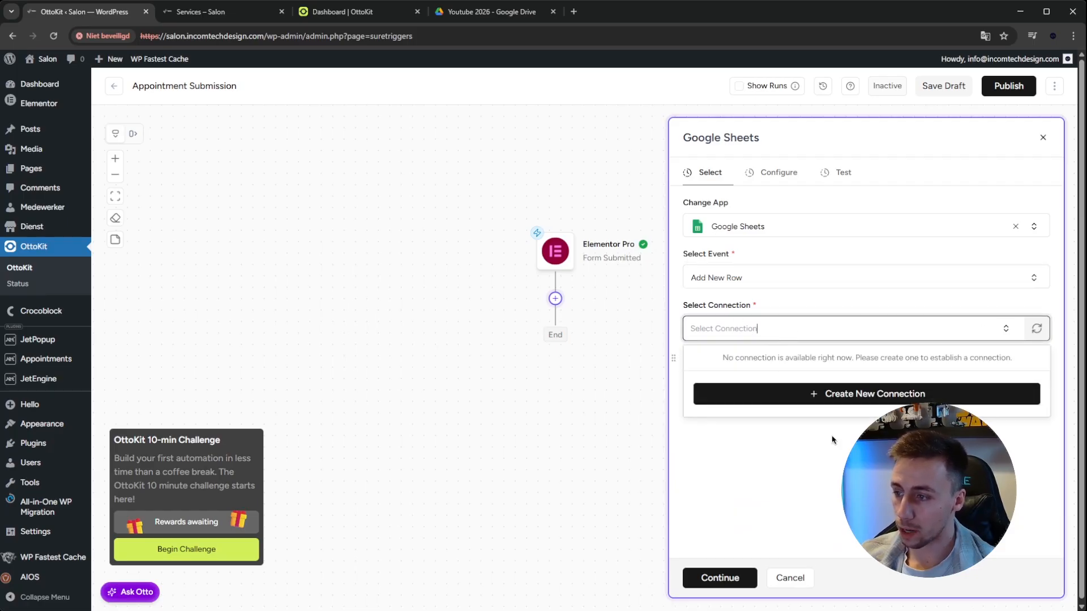
click(849, 394)
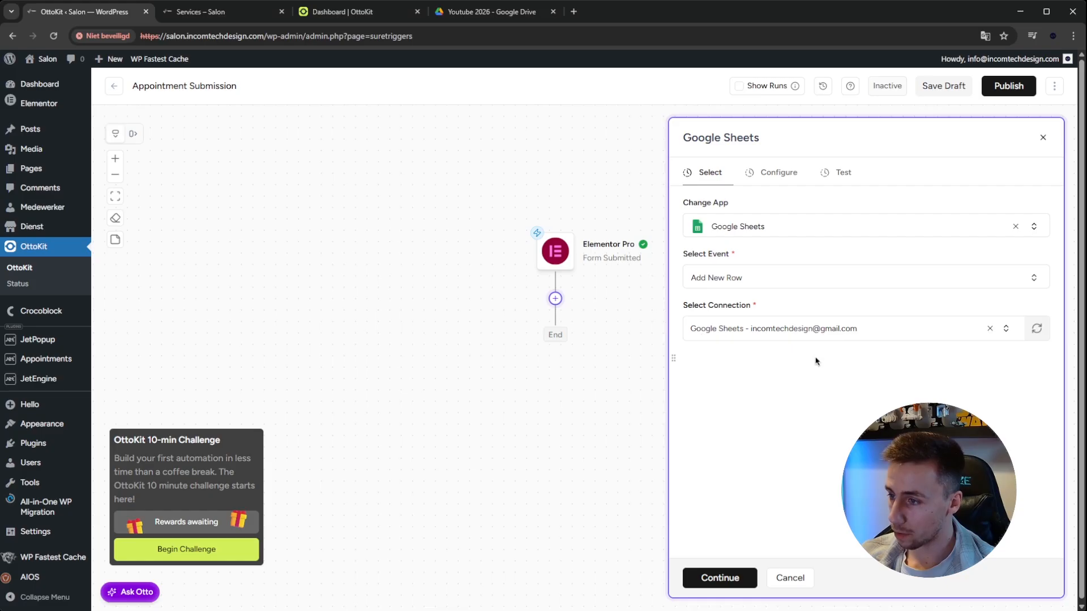
click(722, 577)
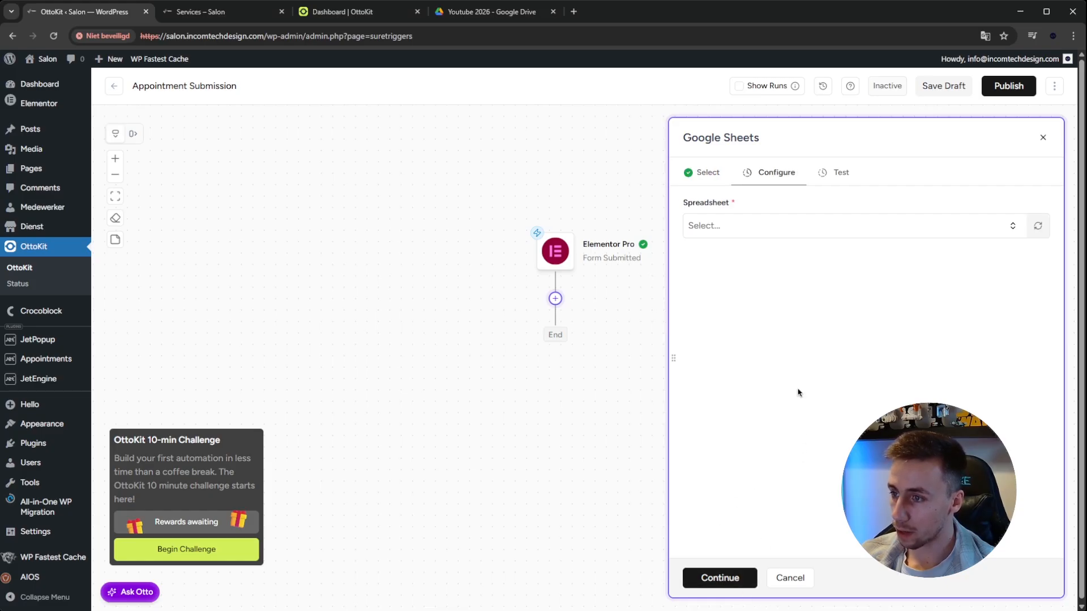
Examine which spreadsheets are available for the Google Sheets action
click(728, 227)
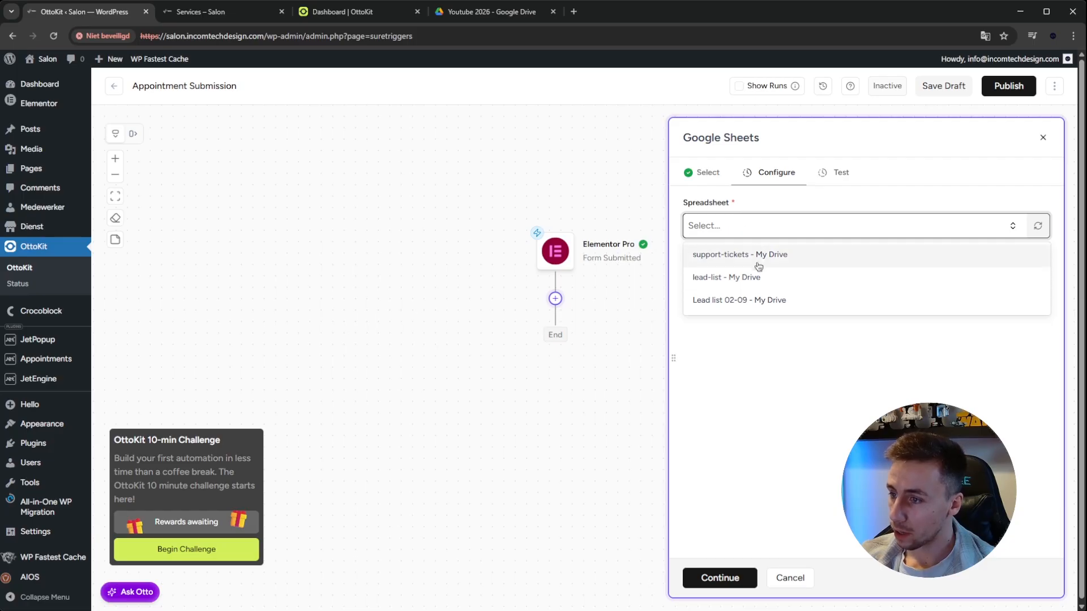
click(754, 394)
click(733, 235)
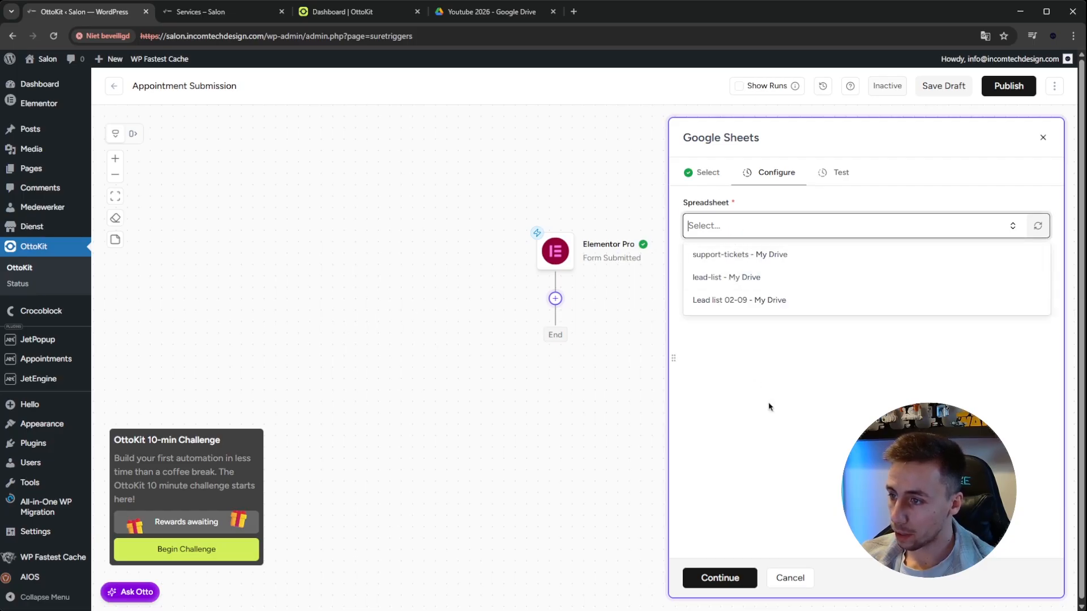
Check the name and column headings of the Appointment Sheet in Google Sheets and return to the OttoKit workflow
click(768, 364)
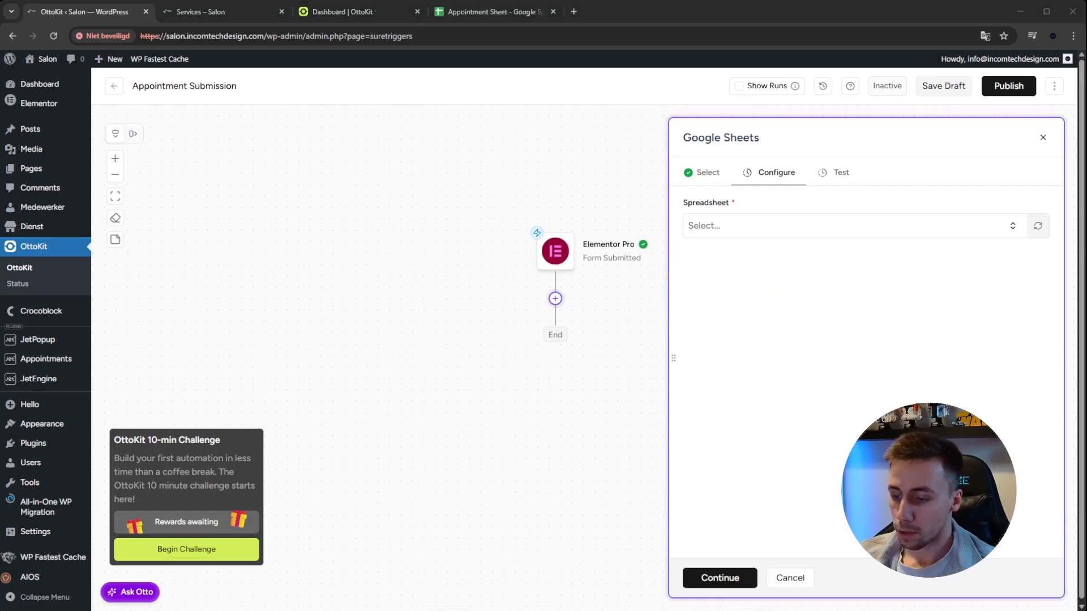
click(475, 13)
click(100, 209)
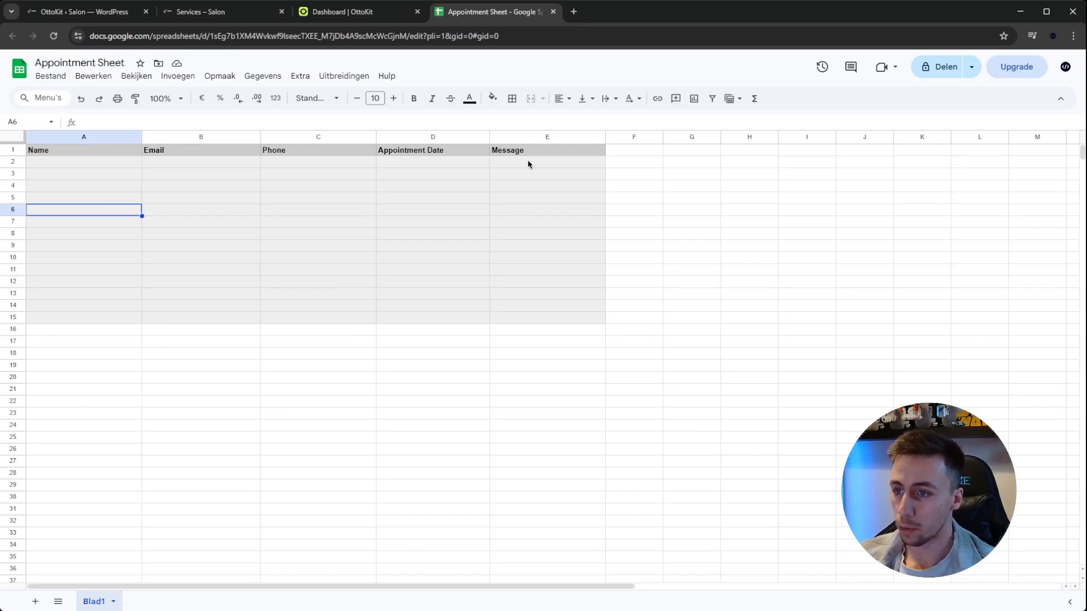
click(85, 12)
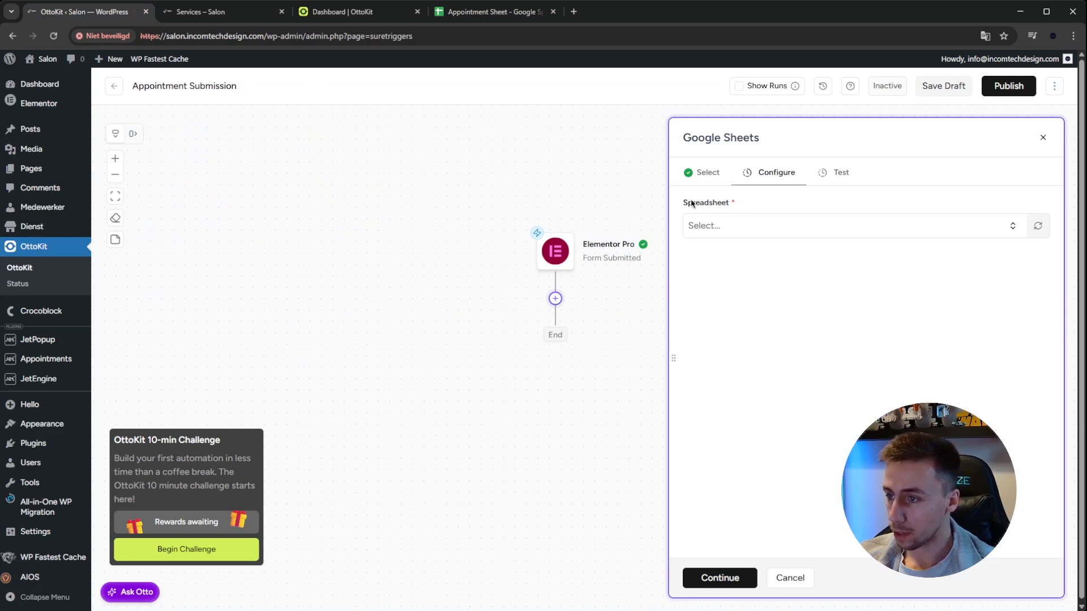
Set the Google Sheets action's spreadsheet to Appointment Sheet and its worksheet to Blad1
click(712, 229)
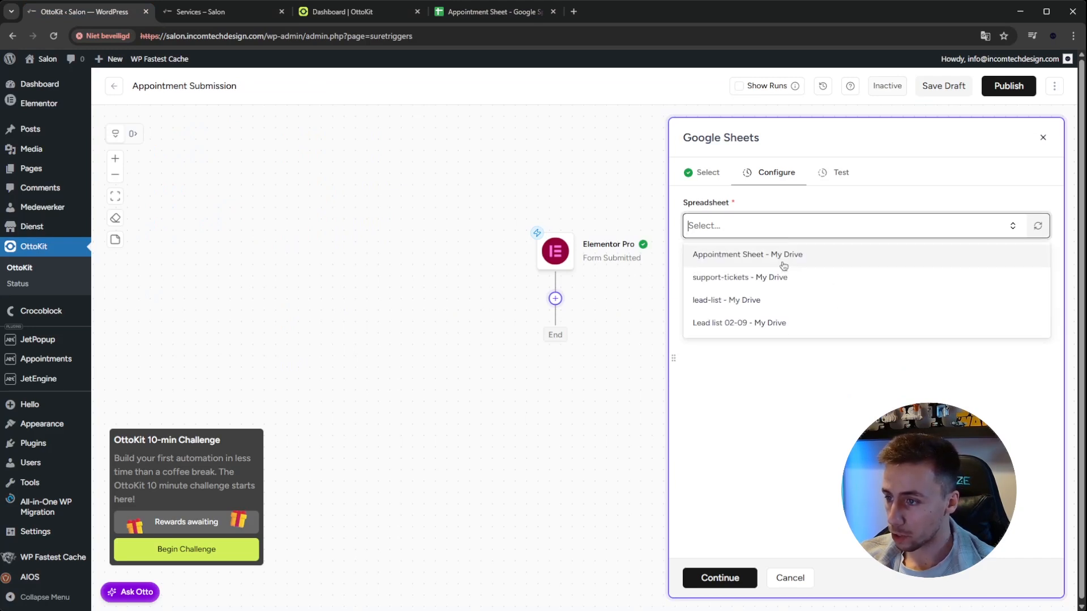
click(716, 262)
click(719, 279)
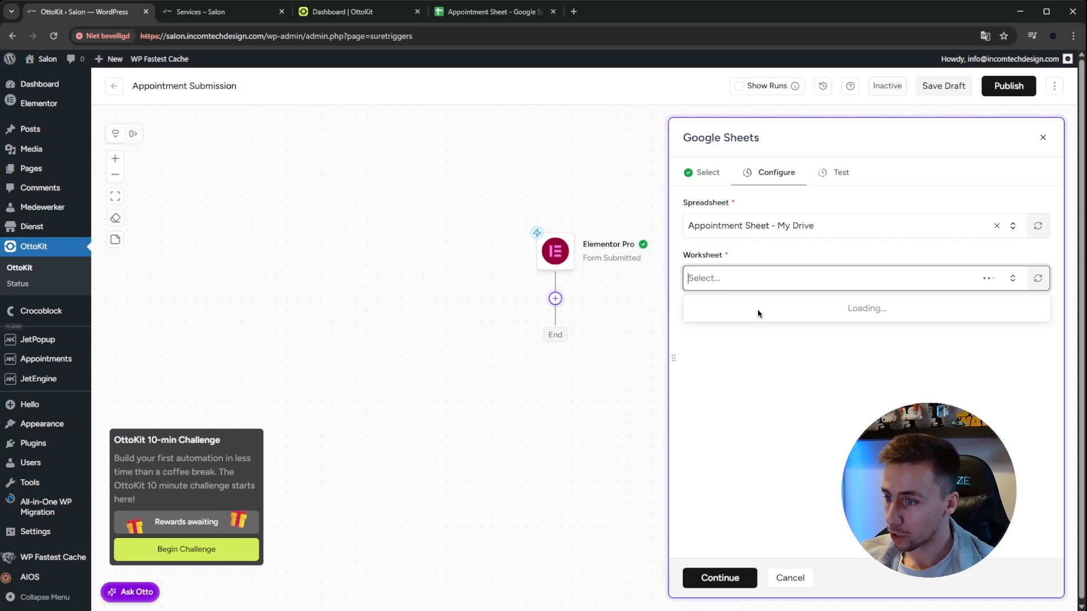
click(715, 311)
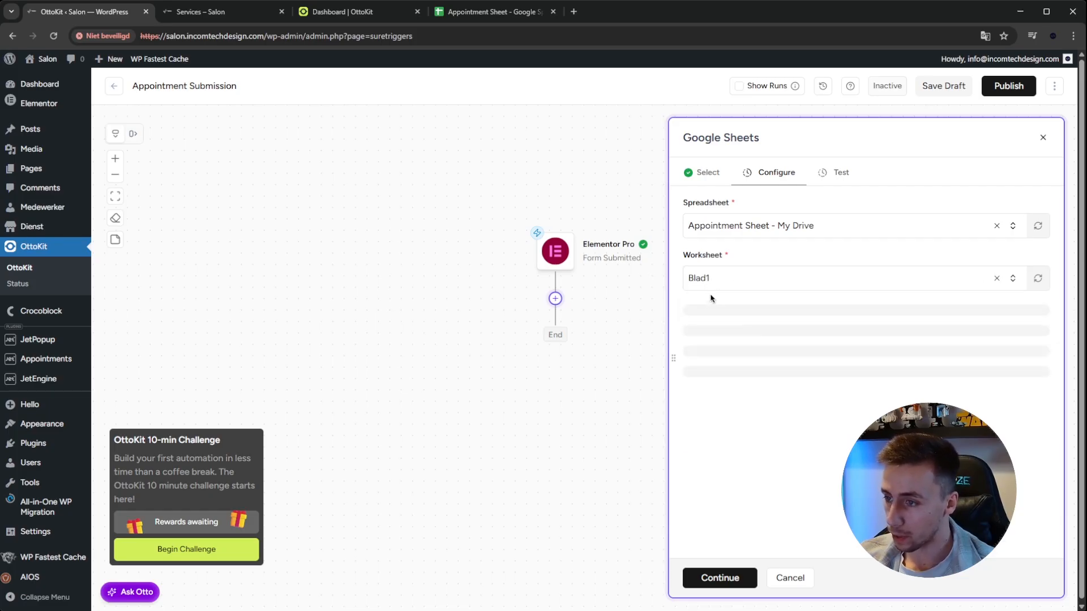
Map the sheet's Name and Email columns to the Name and Email values of the ElementorPro trigger
scroll(728, 310, down, 1)
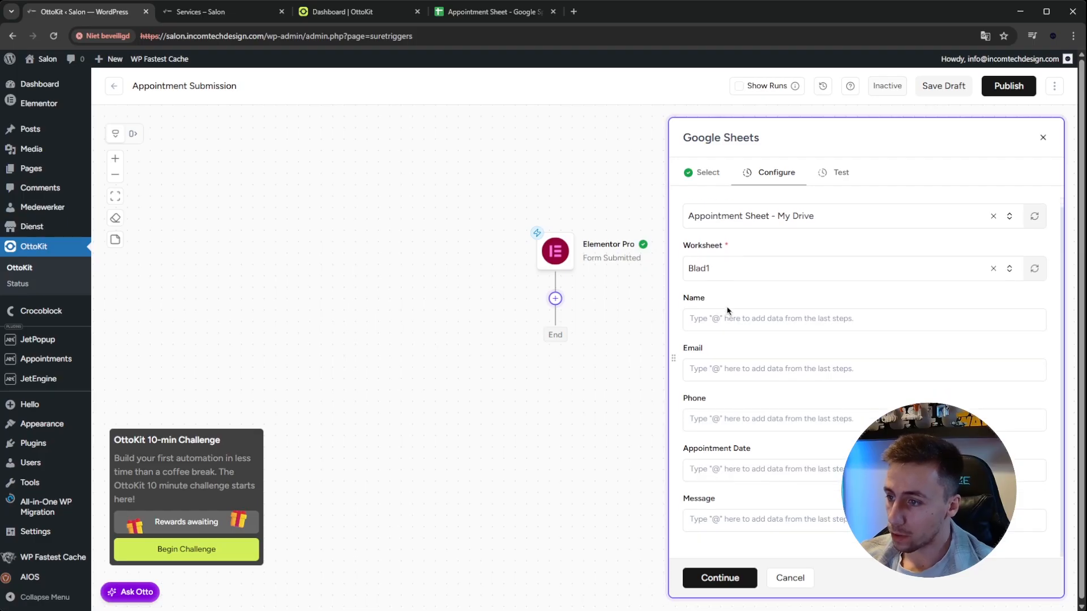
click(726, 323)
text(@)
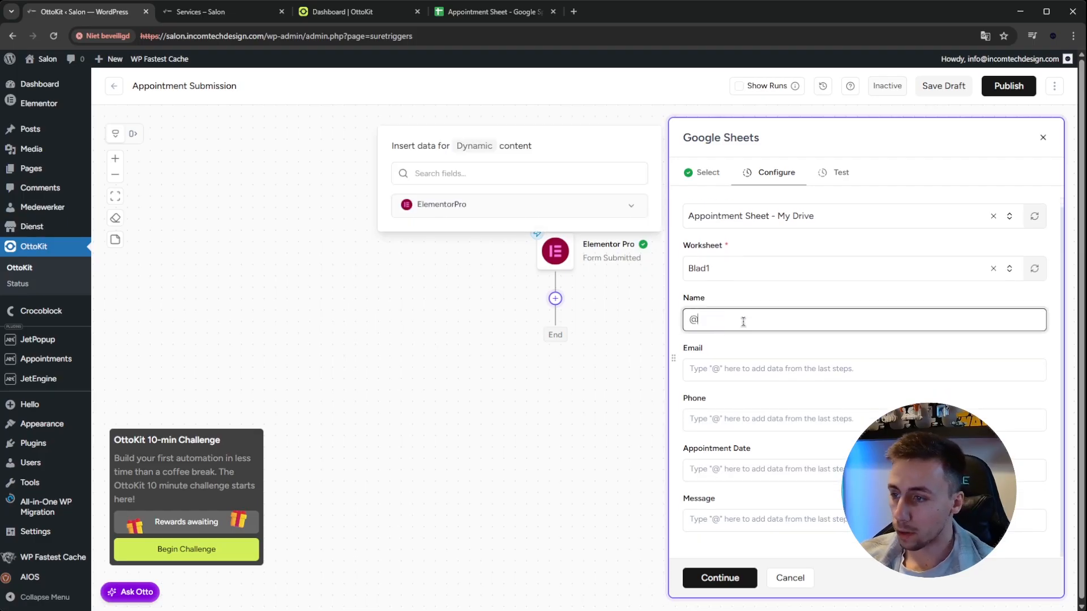
click(632, 209)
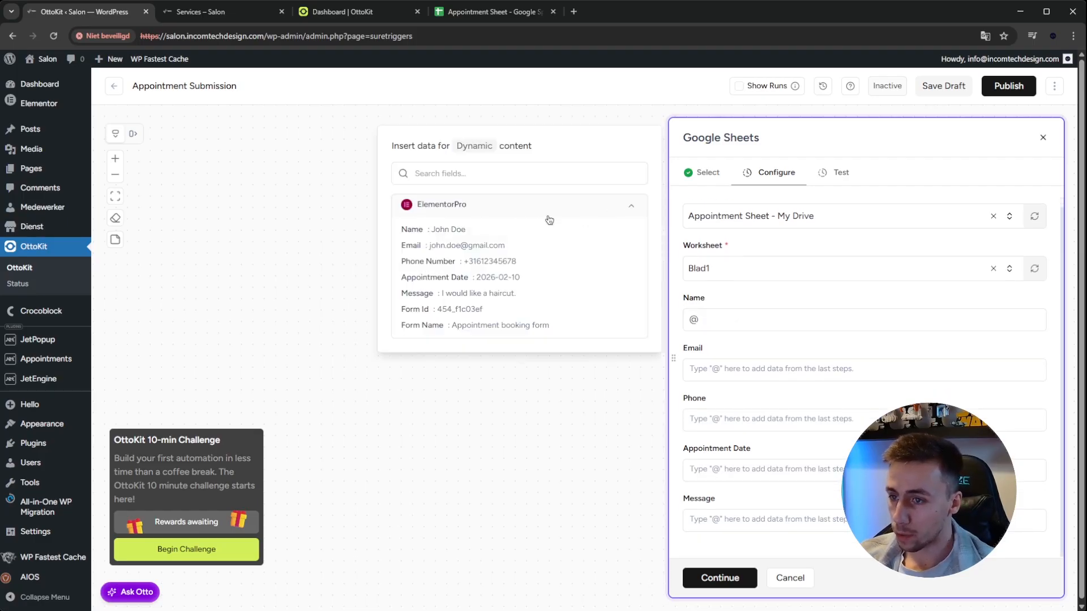
click(463, 231)
click(747, 369)
text(@)
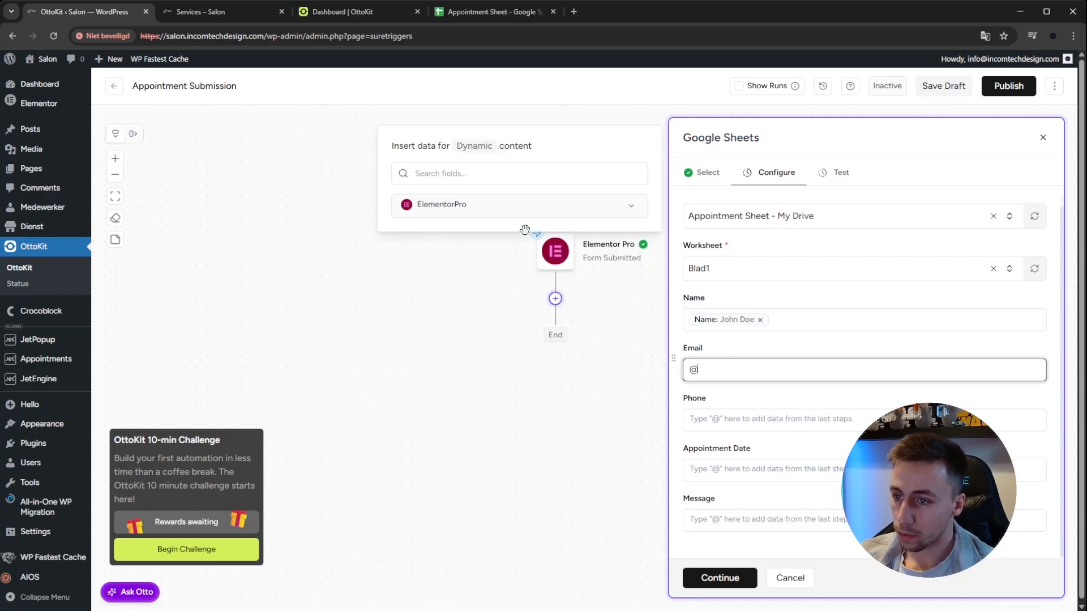
click(498, 205)
click(481, 244)
Map the Phone and Appointment Date columns to the ElementorPro Phone Number and Appointment Date values
click(736, 420)
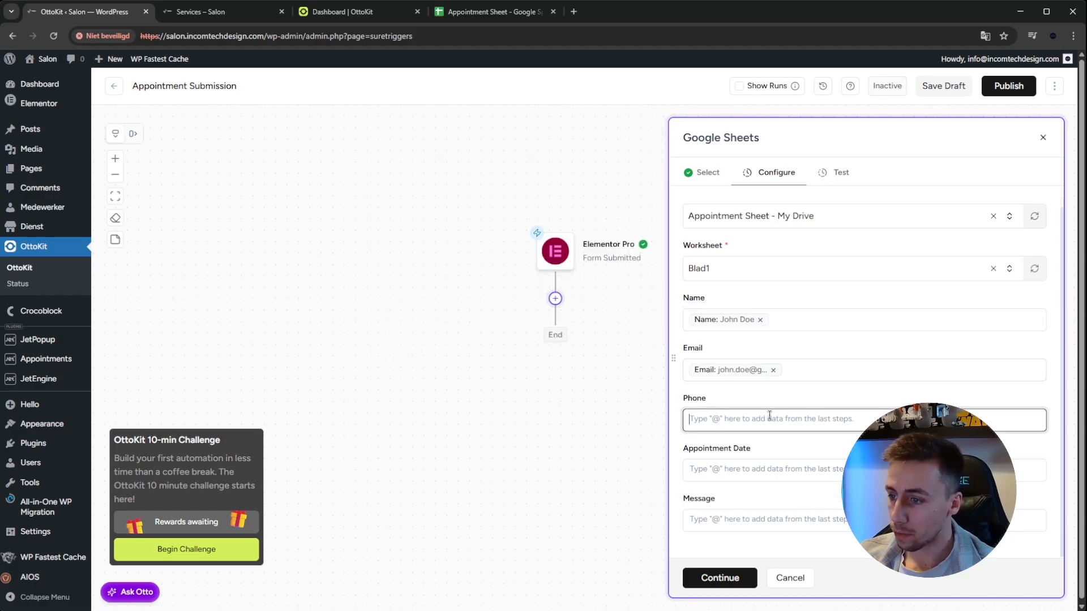
text(@)
click(498, 205)
click(482, 262)
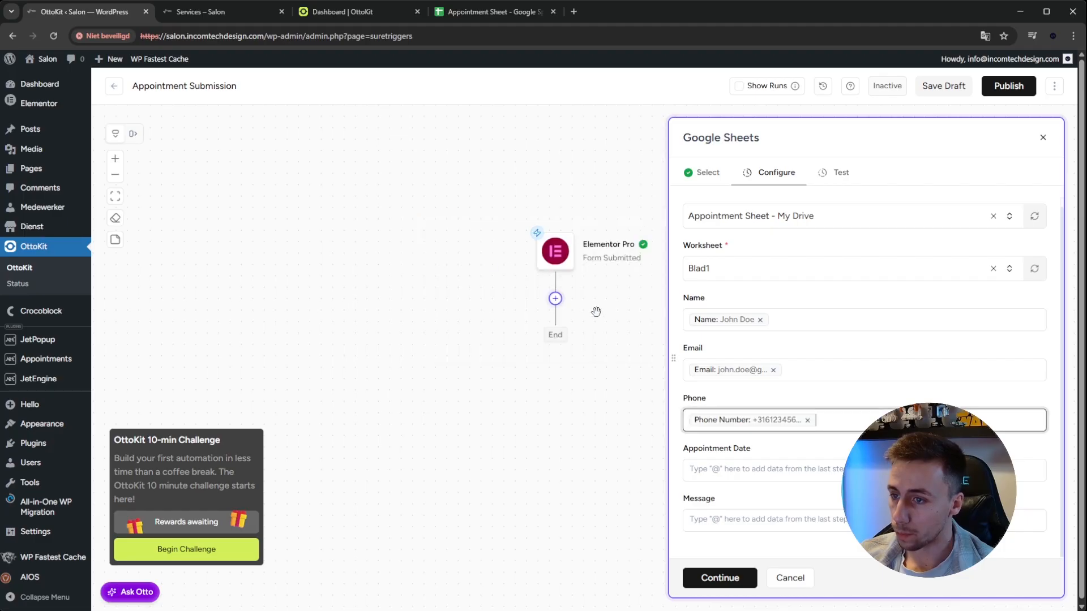
click(766, 470)
text(@)
click(558, 214)
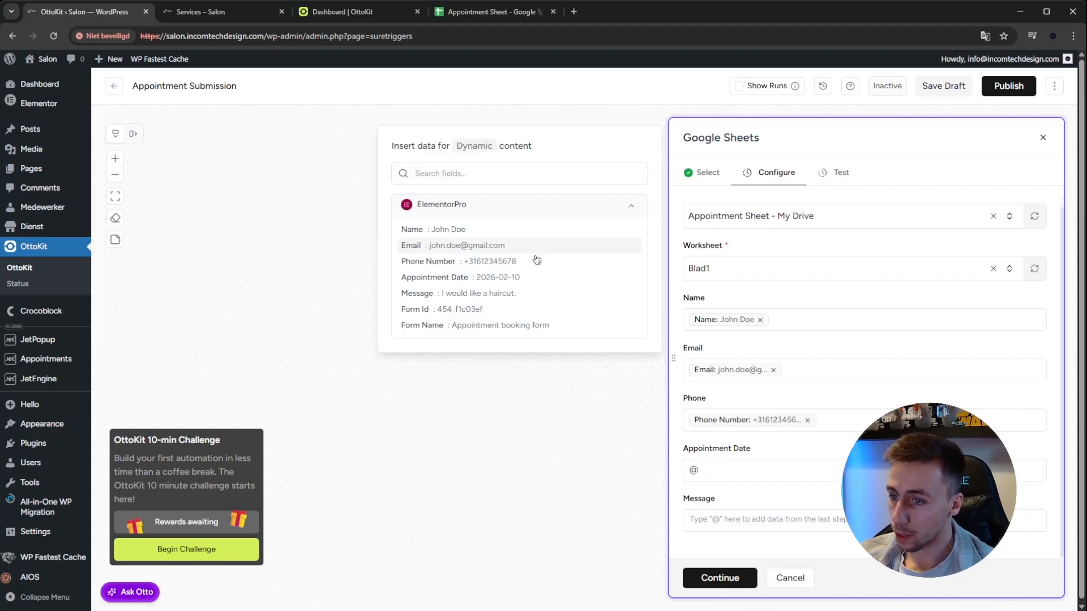
click(509, 279)
Map the Message column to the ElementorPro Message value and proceed to the Google Sheets action's test
click(752, 520)
text(@)
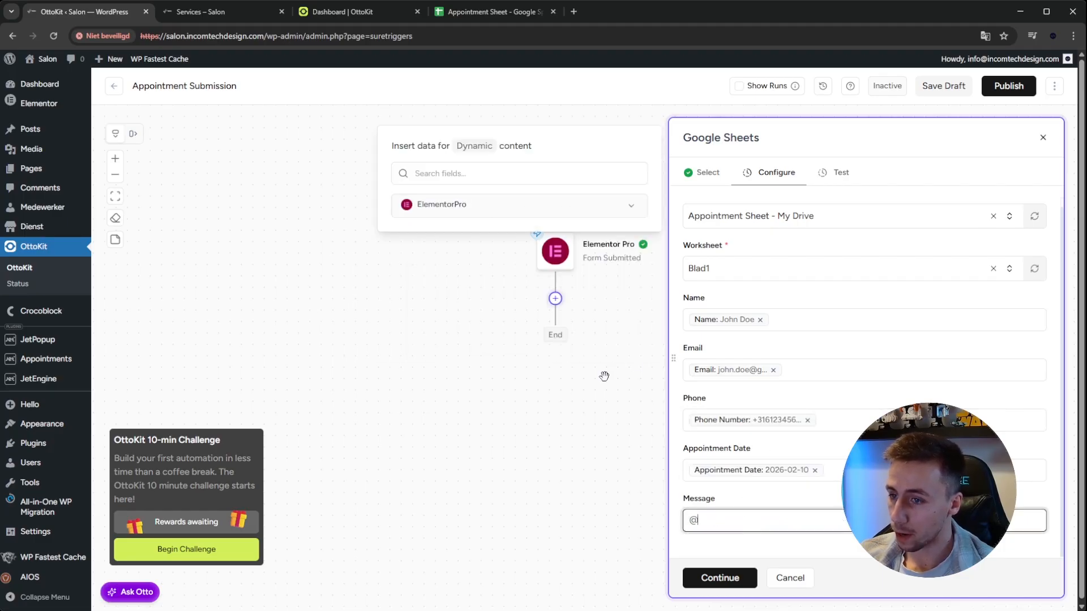
click(520, 215)
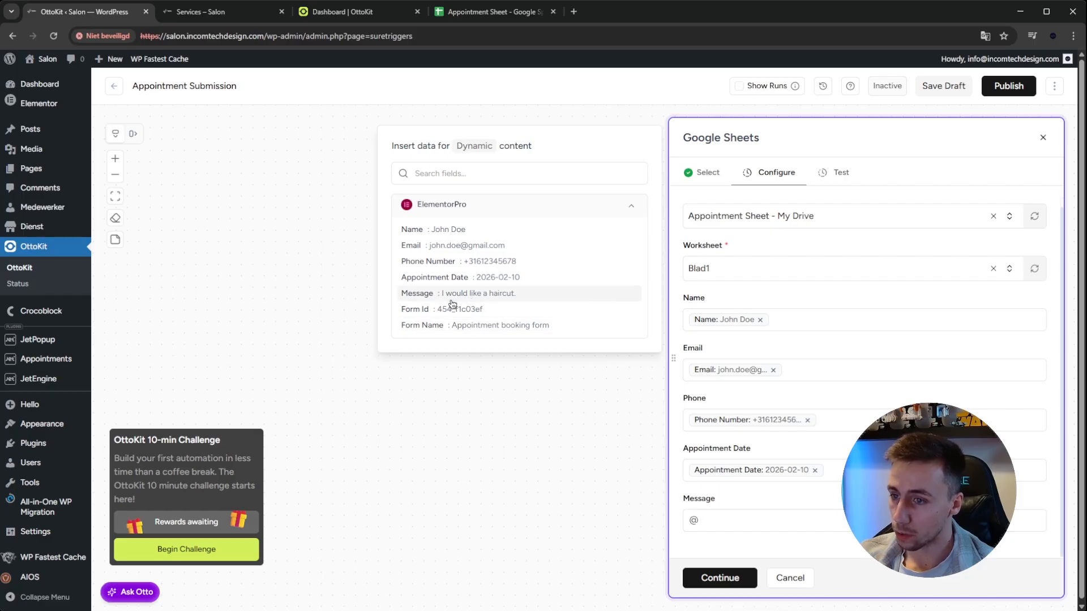
click(467, 296)
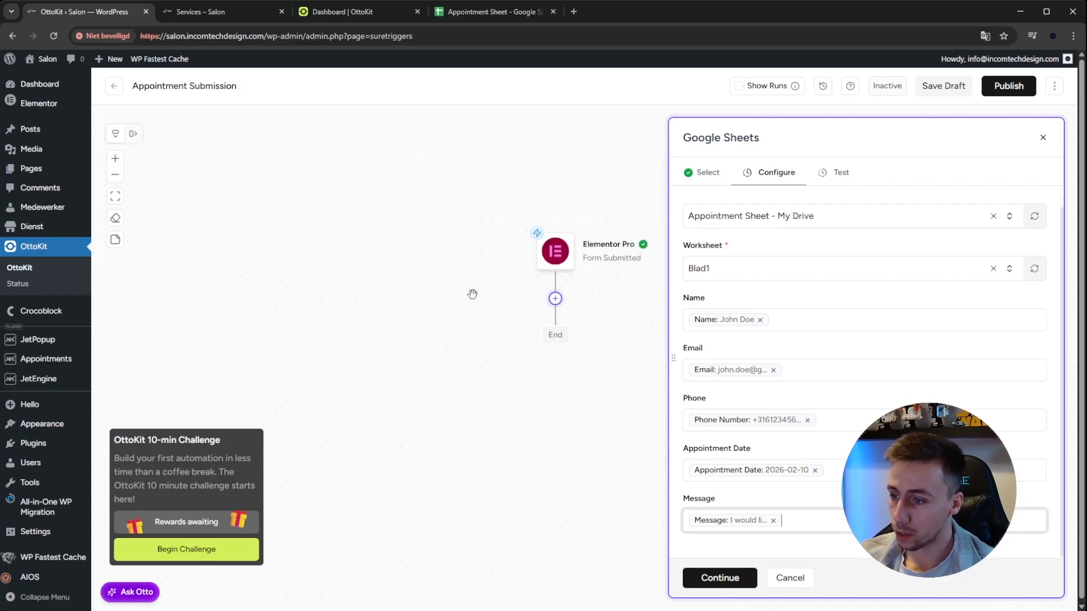
click(741, 576)
Test and save the Google Sheets action and publish the Appointment Submission workflow
click(709, 261)
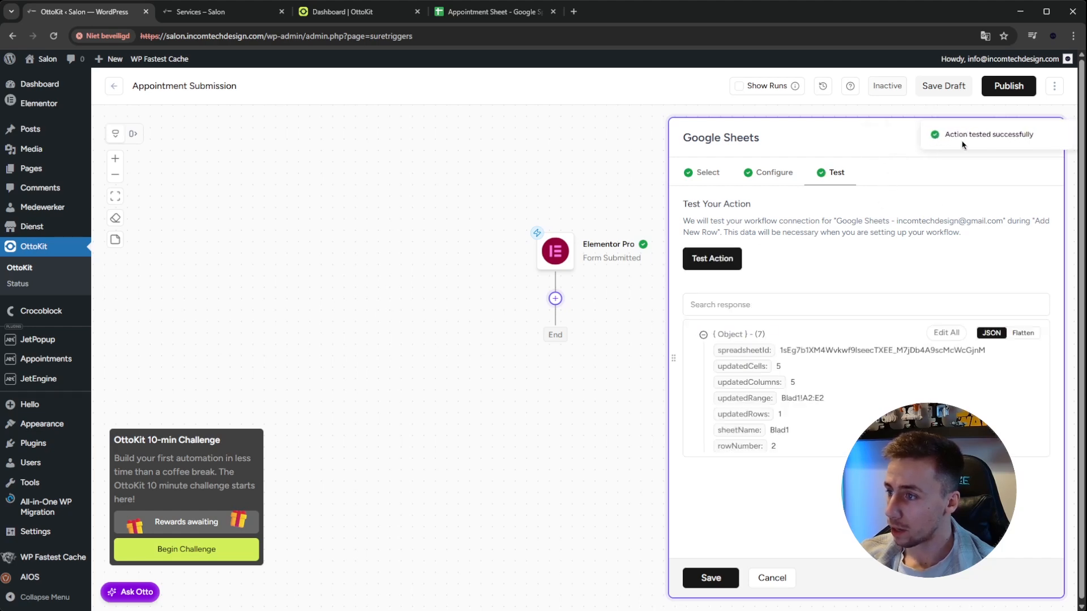
click(710, 578)
click(1008, 86)
Reload the Salon Services page and fill in the customer's name, email and phone number in the appointment form
click(203, 13)
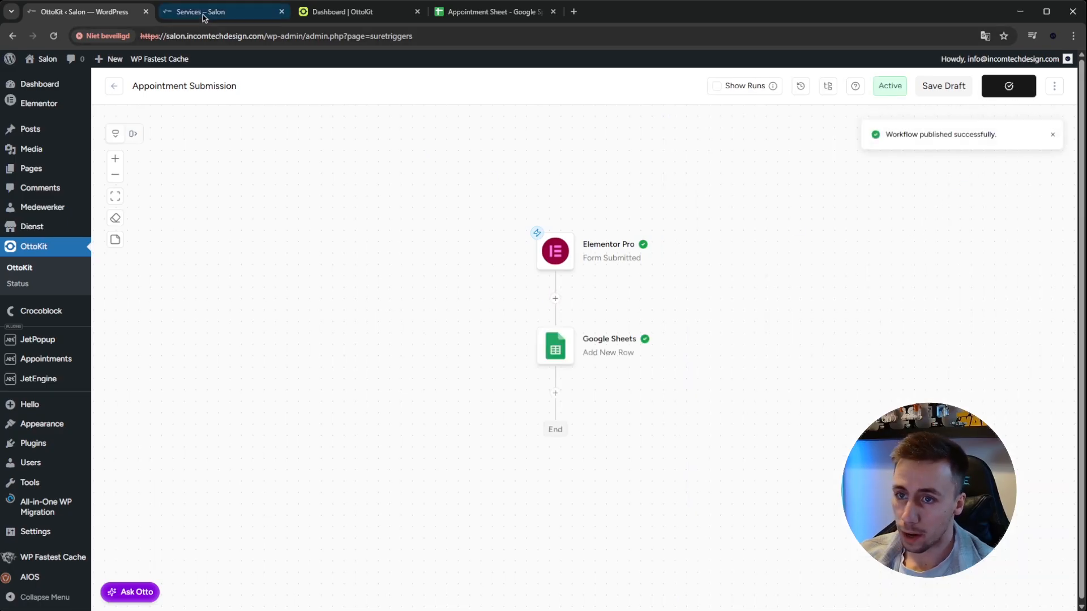
click(55, 36)
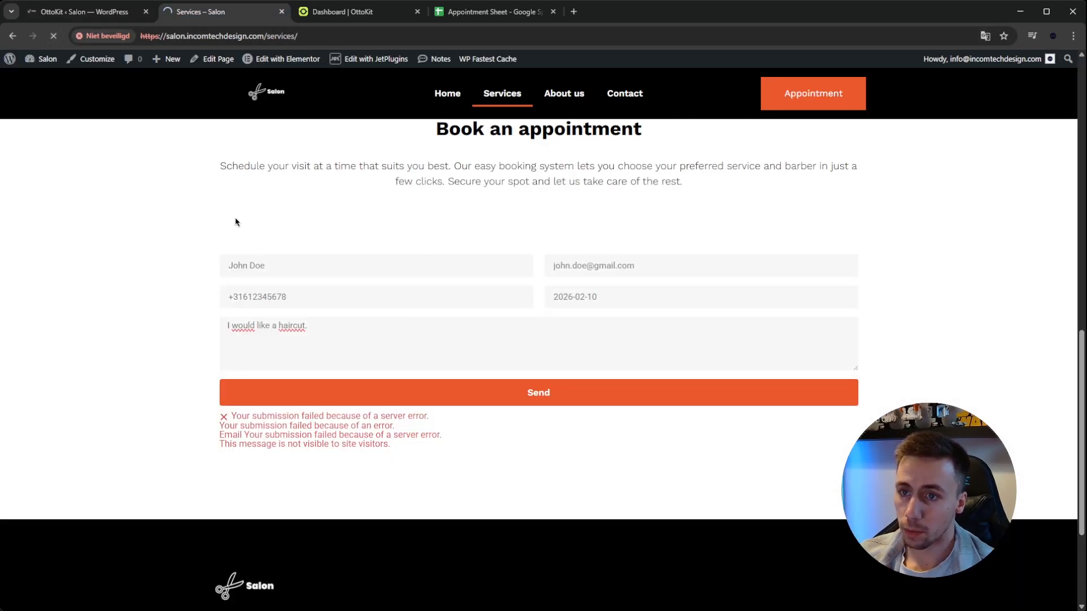
click(347, 266)
text(John Doe)
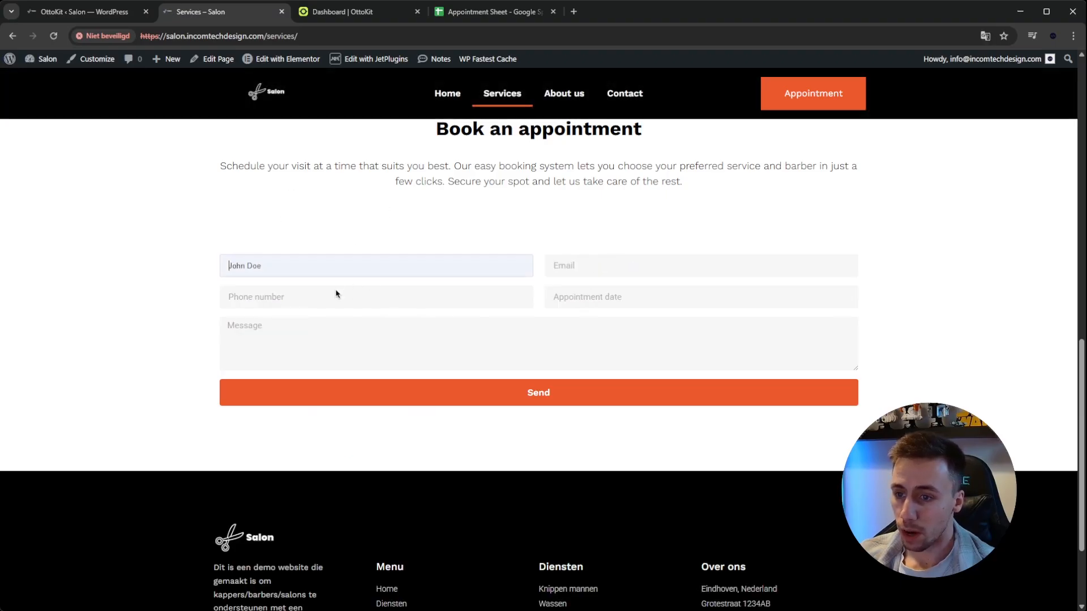
click(615, 276)
text(+31612345678)
key(Tab)
Set the appointment date to 2026-02-10, enter the message "I would like a haircut." and send the form
click(710, 321)
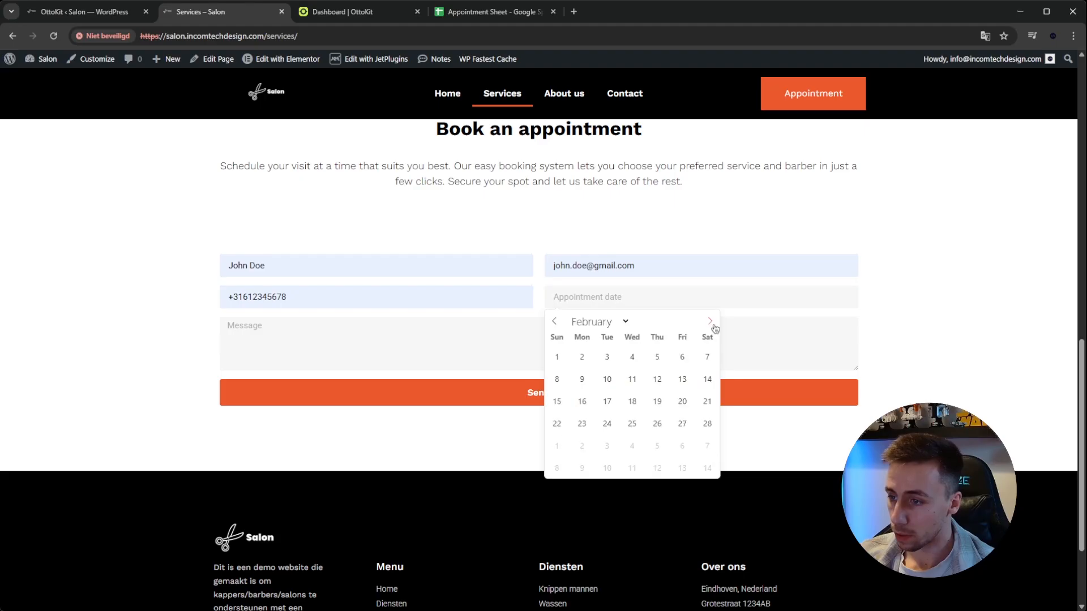
click(607, 378)
click(438, 337)
text(I would like a haircut.)
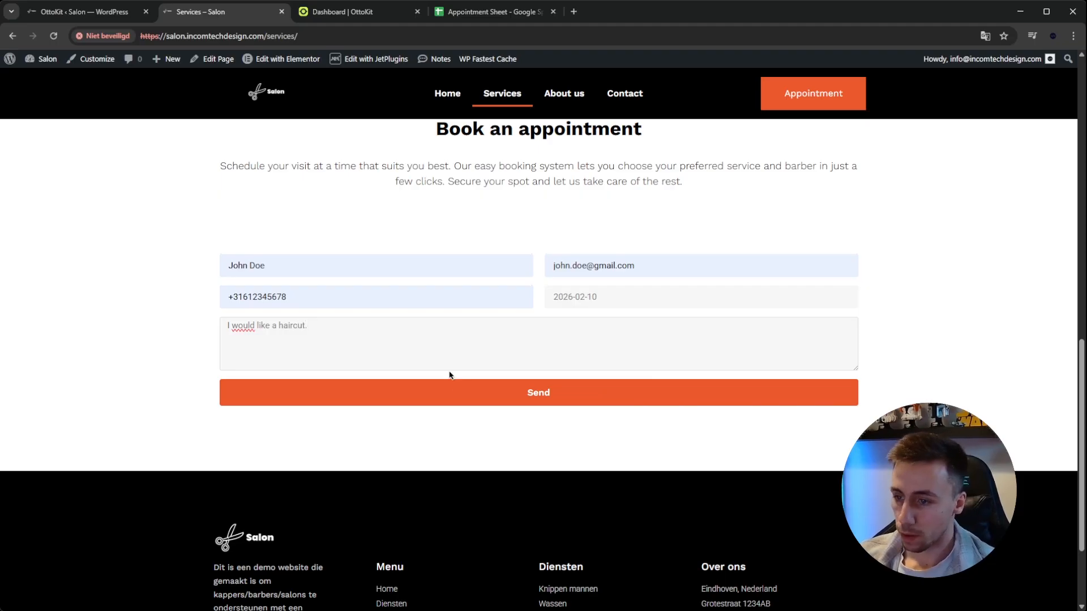
click(447, 398)
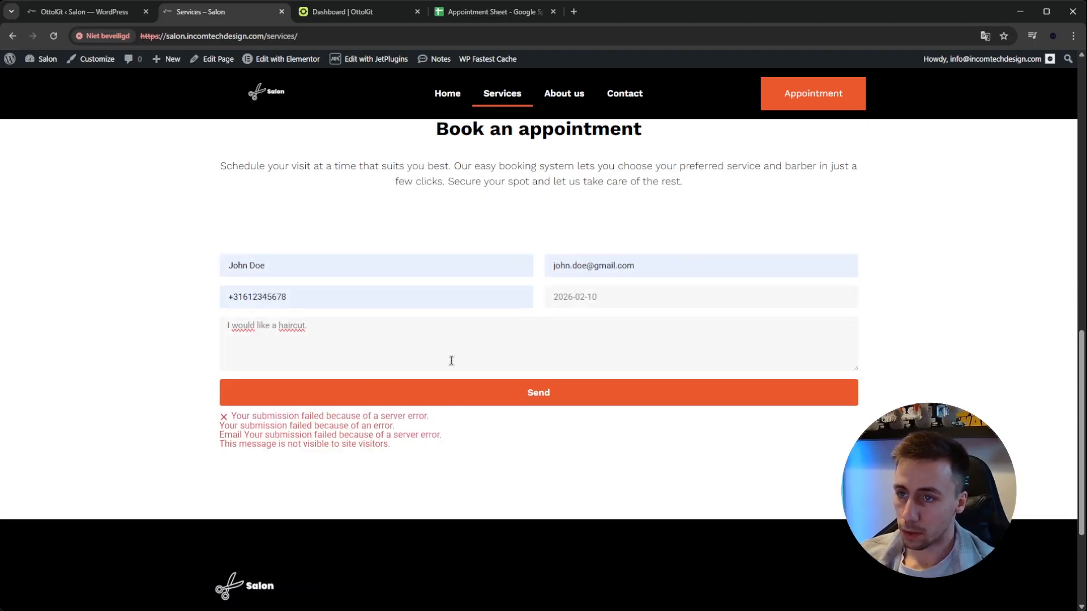
Check the Appointment Sheet for the row of the test submission and compare its values with the column headings
click(490, 10)
click(351, 248)
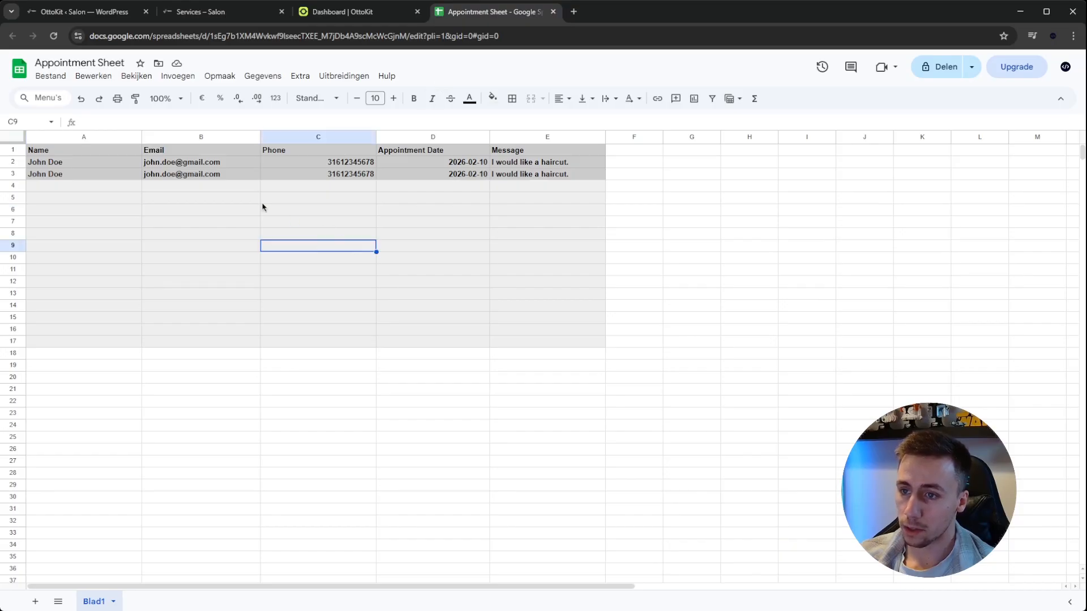
drag(531, 175, 82, 172)
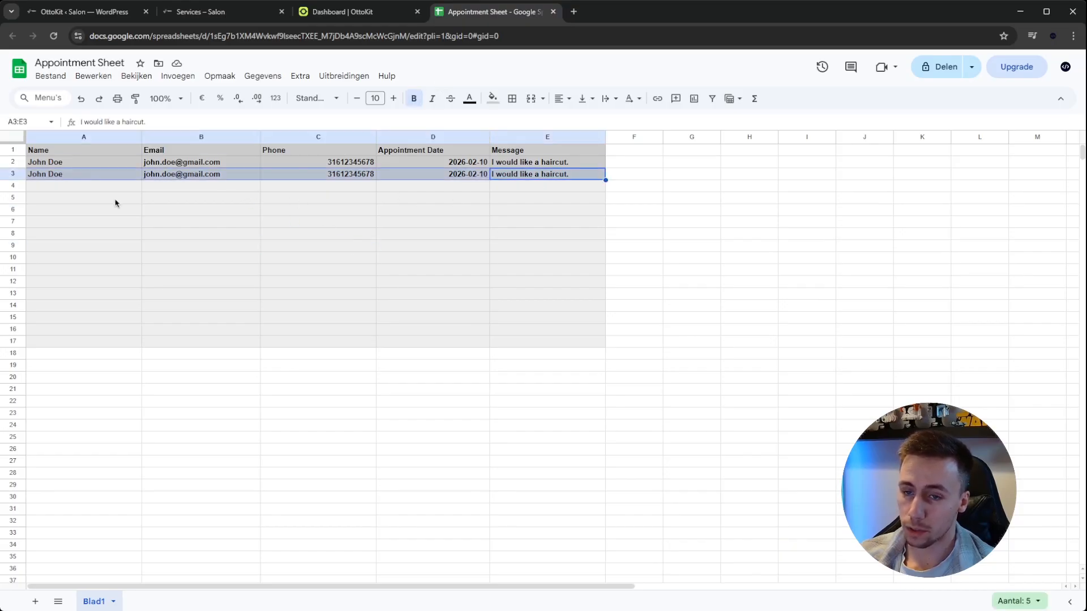
click(143, 222)
drag(84, 176, 539, 181)
click(515, 237)
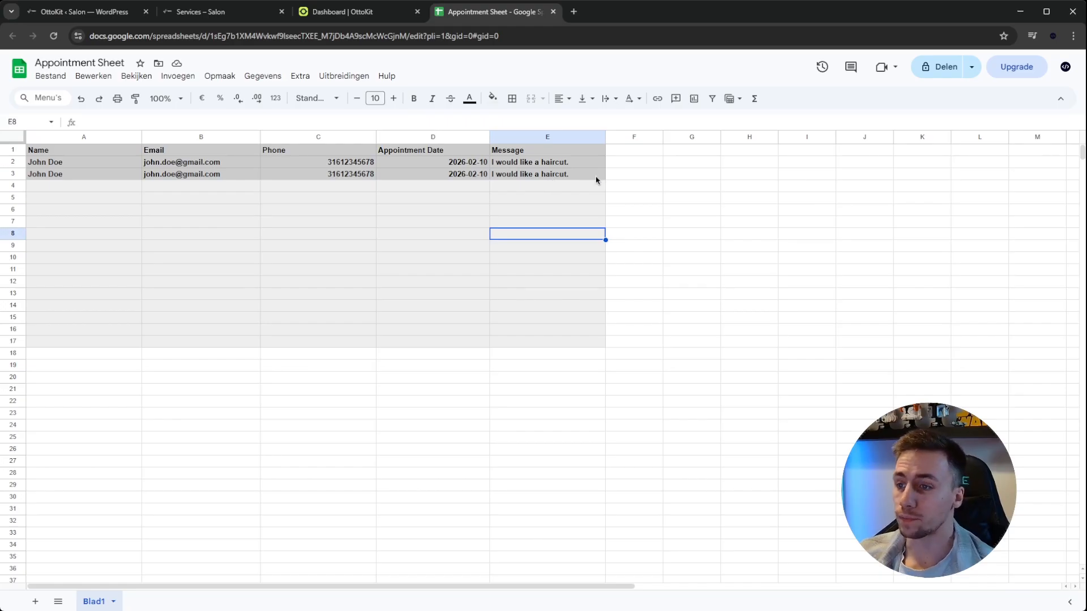
click(621, 151)
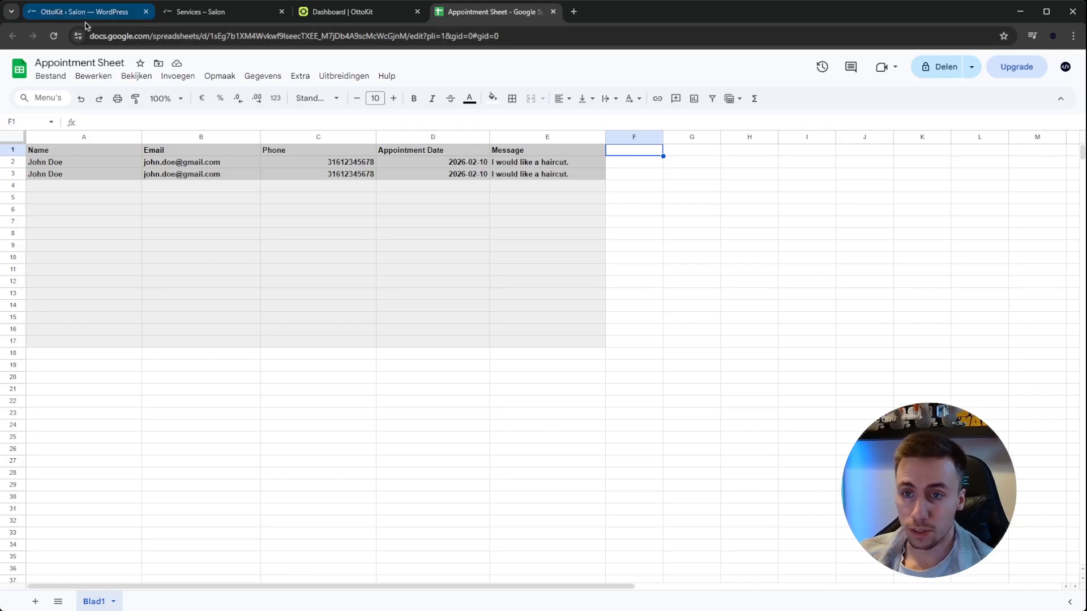
Return to the OttoKit workflow, add an action after Google Sheets, search for "calend" and choose Google Calendar
click(86, 16)
drag(725, 379, 713, 340)
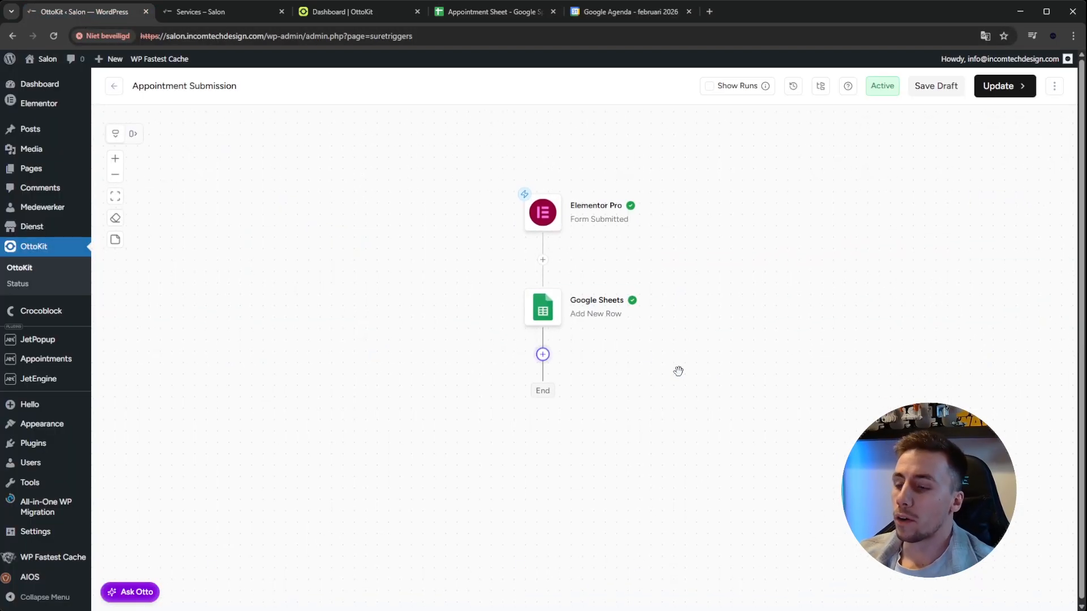
click(543, 355)
text(calendar)
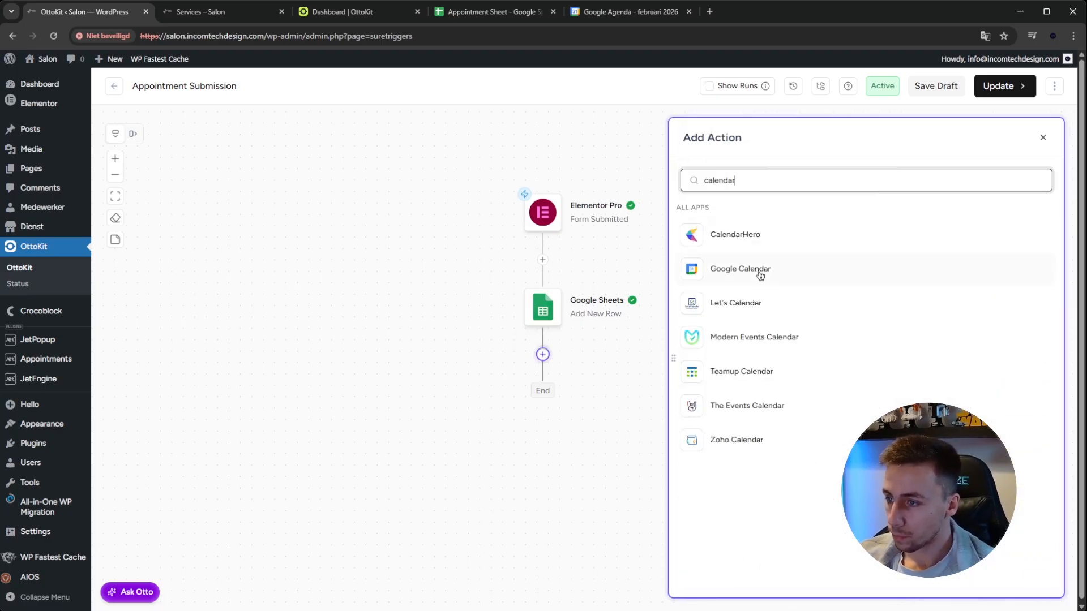
click(760, 275)
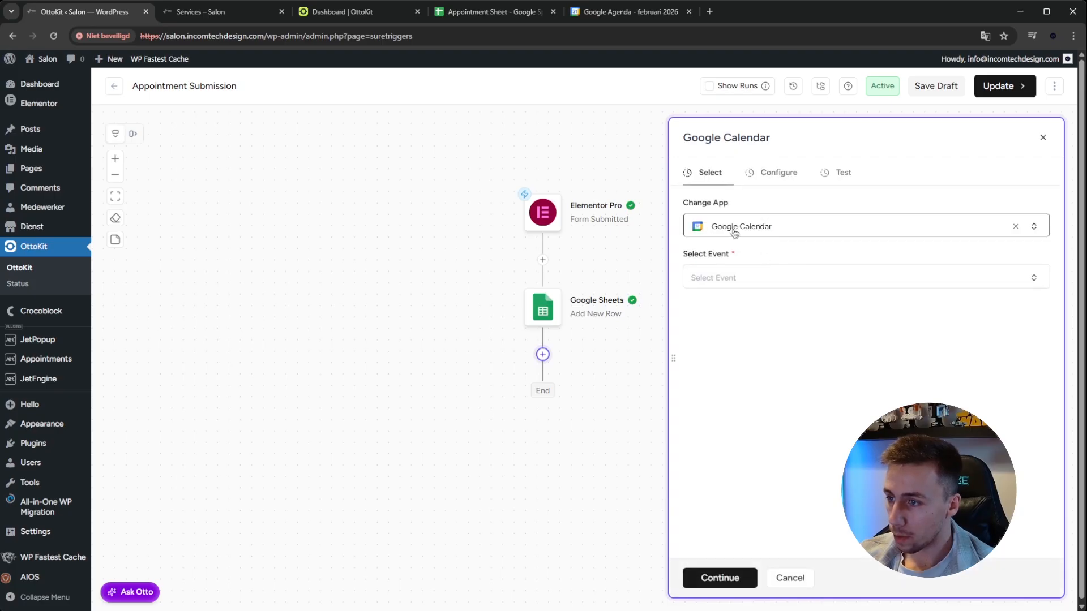
Set the Google Calendar event to Create Detailed Event and proceed to the action's configuration
click(751, 278)
text(cr)
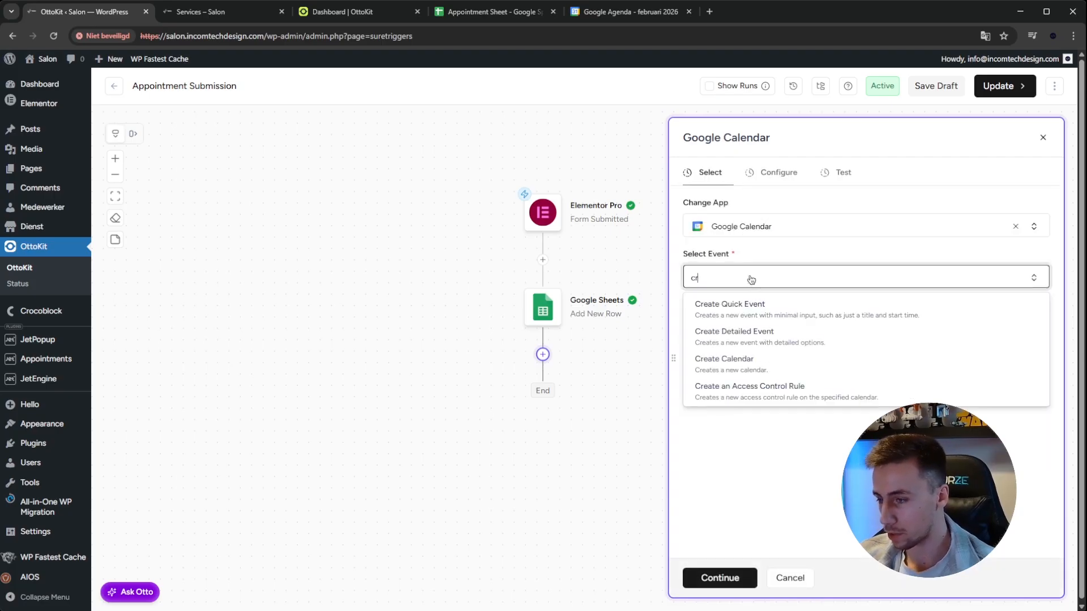
click(746, 338)
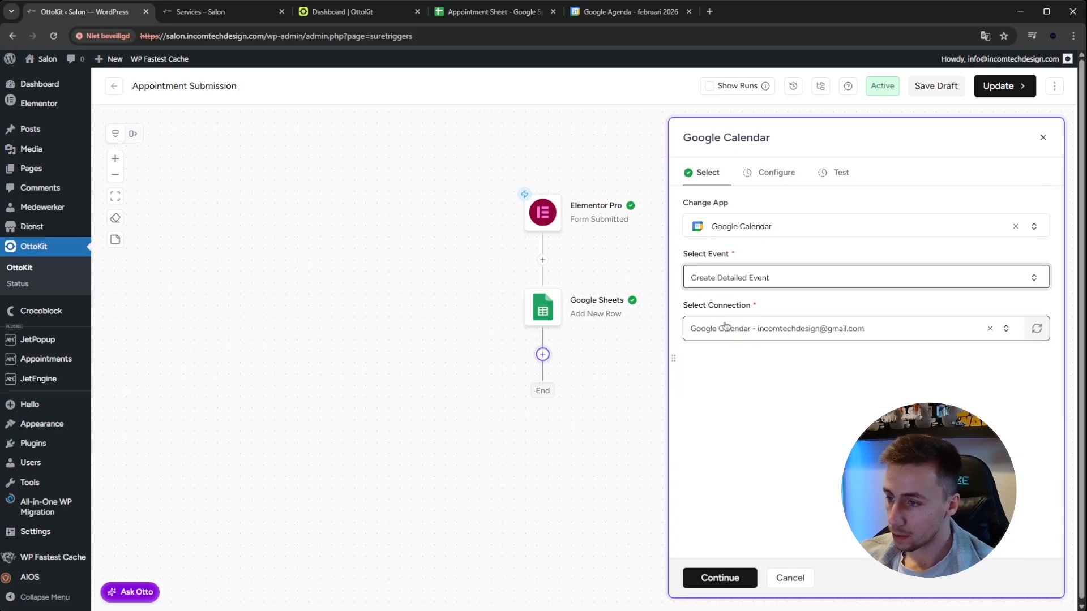
click(719, 578)
Select the Google account's own calendar for the new event and open the event title for entry
click(752, 226)
click(816, 259)
click(779, 283)
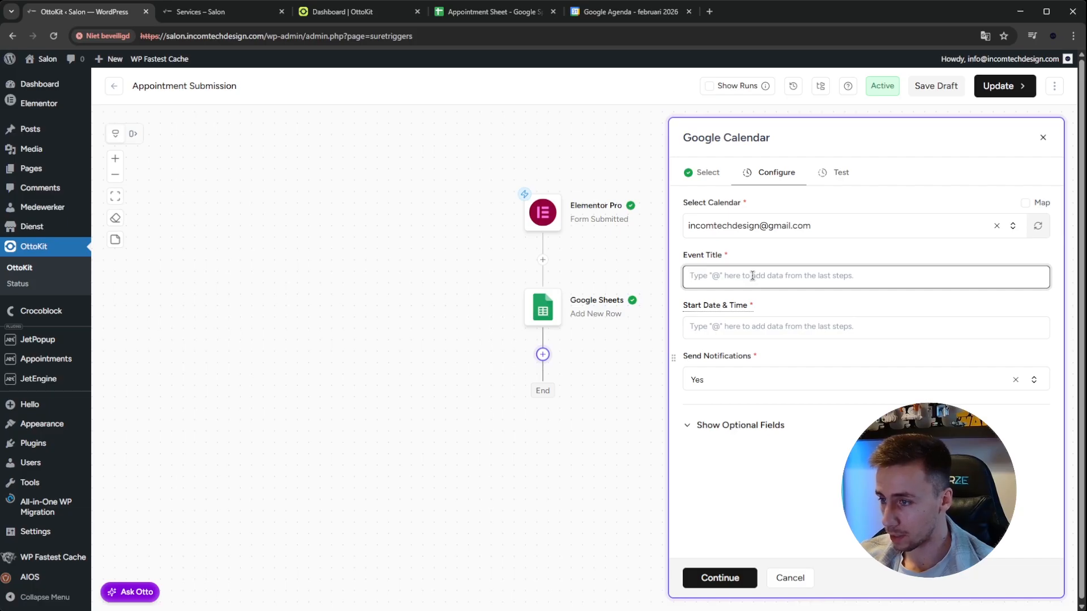
text(New appointment)
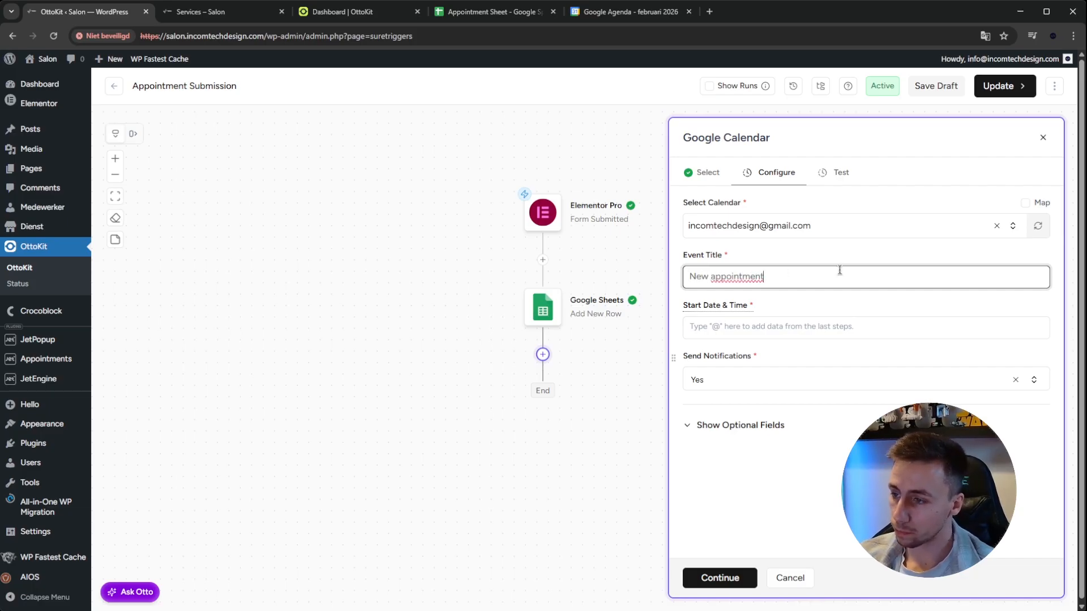
text( from @)
key(ctrl+a)
Set the event title to "Appointment with" followed by the Name field from the Elementor Pro submission
text(Appoitnment wi)
key(ctrl+a)
text(Appointment with @)
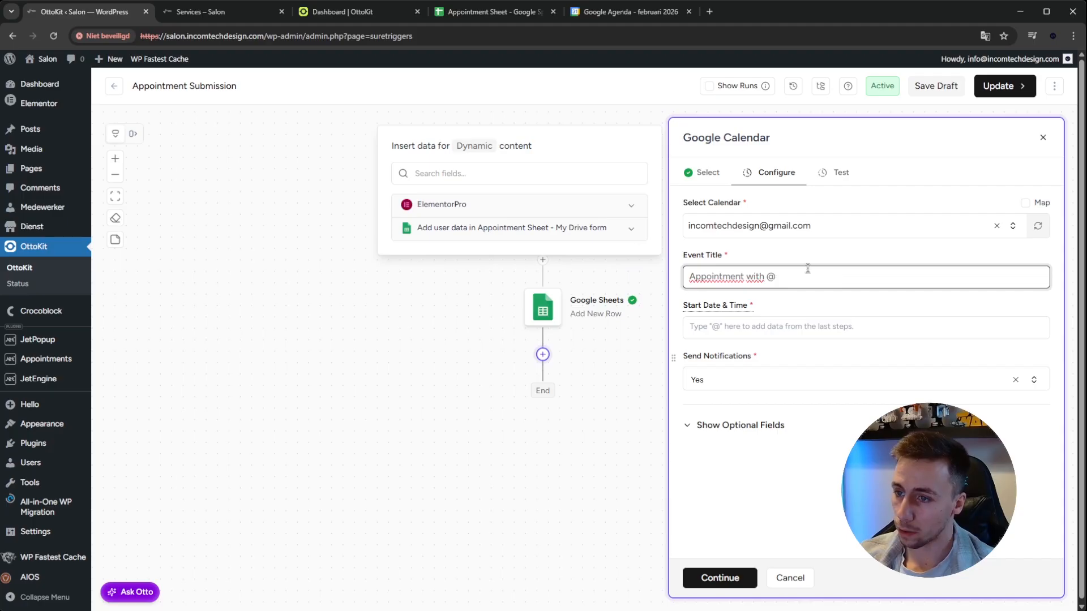
click(599, 233)
click(622, 205)
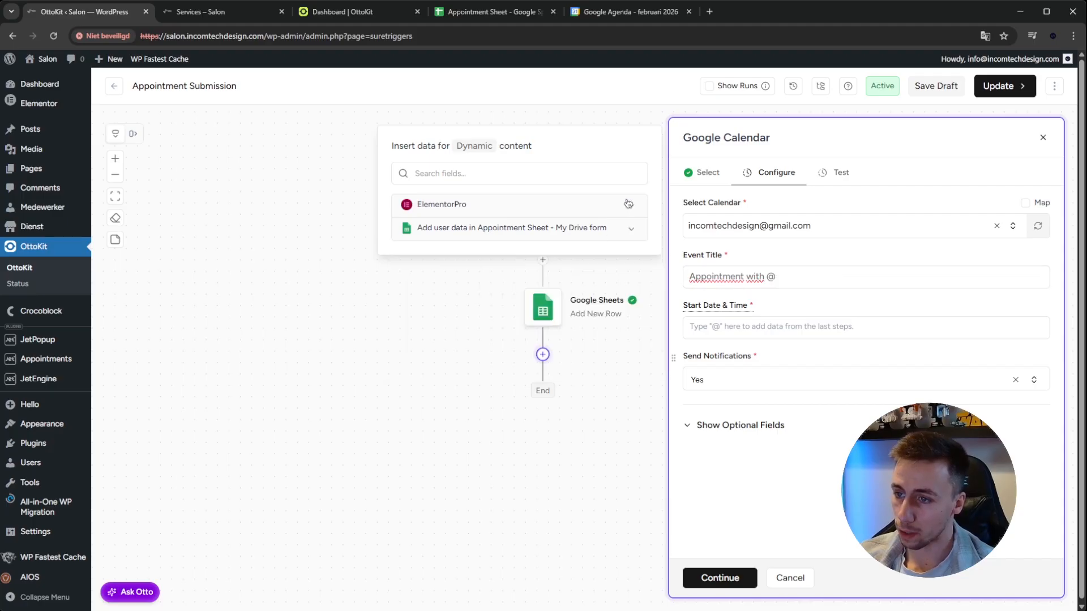
click(528, 227)
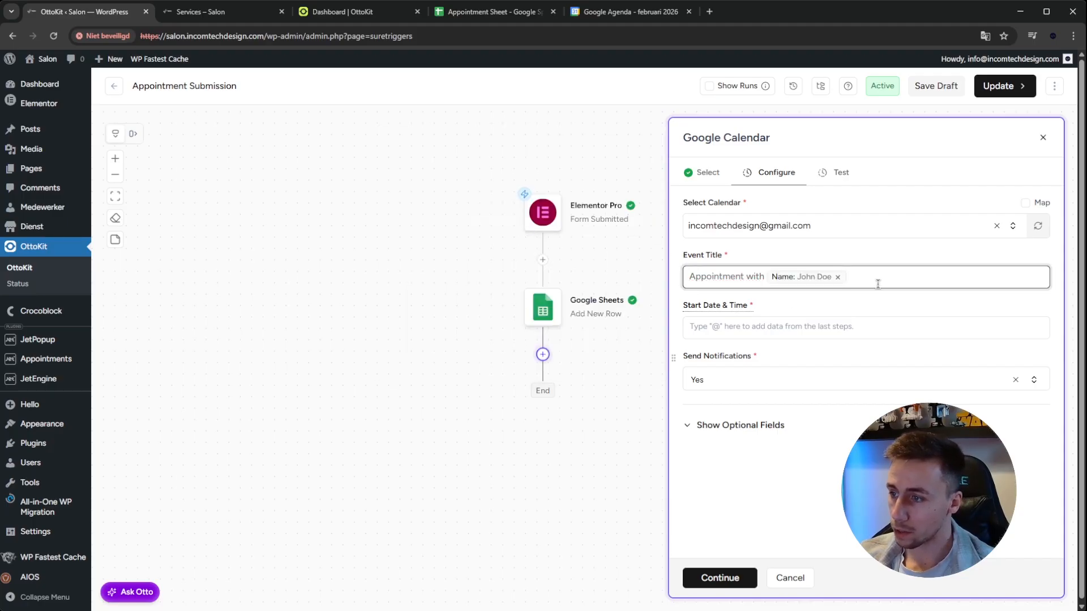
text(@)
click(572, 232)
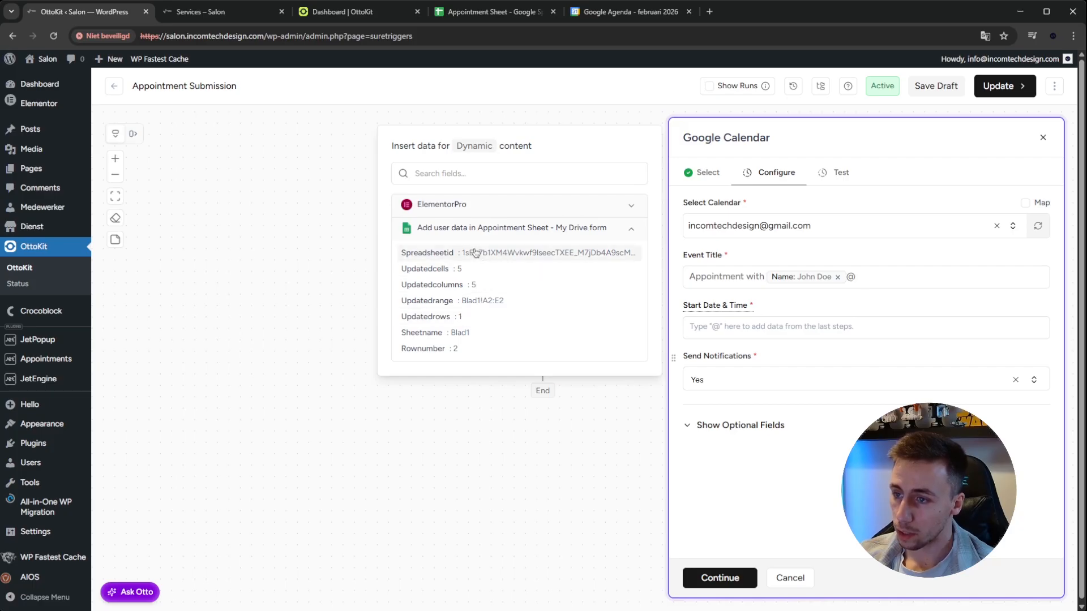
click(570, 235)
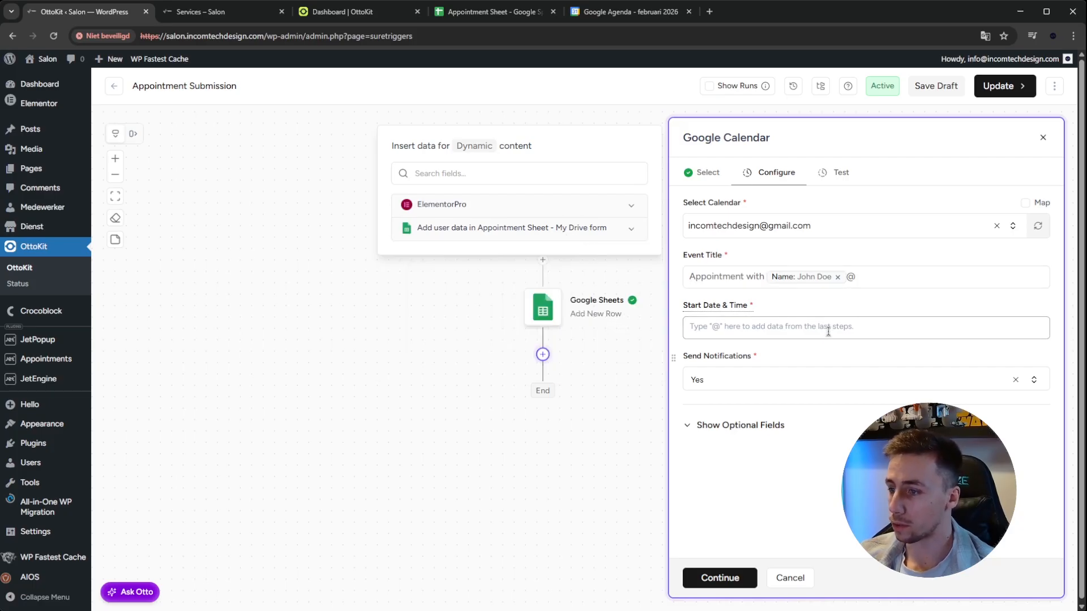
click(881, 282)
key(BackSpace)
Map the event's Start Date & Time to the Appointment Date field from the Elementor Pro submission
click(759, 326)
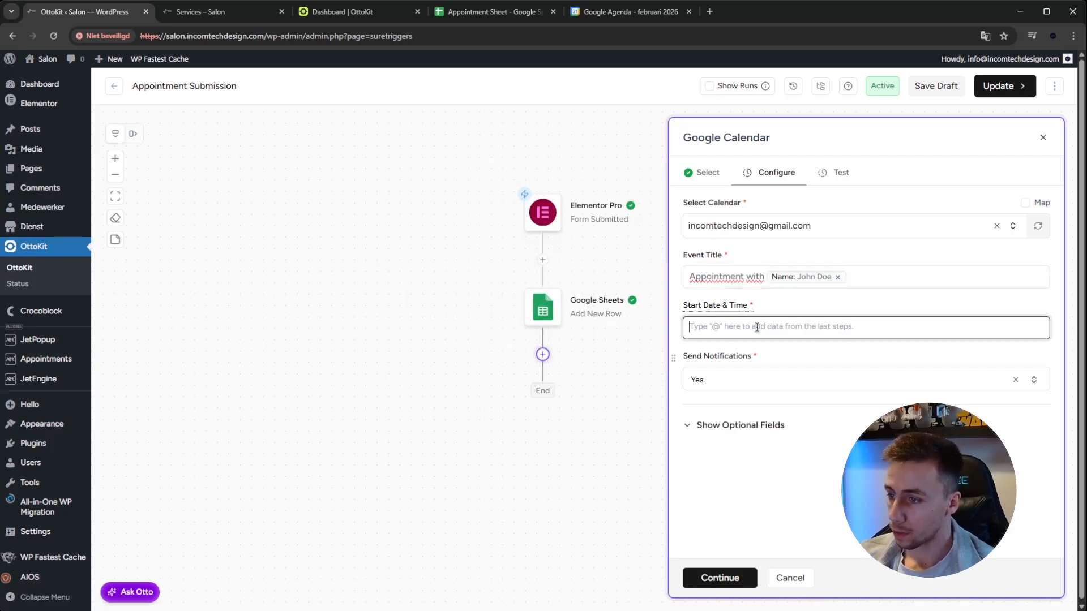
text(@)
click(596, 216)
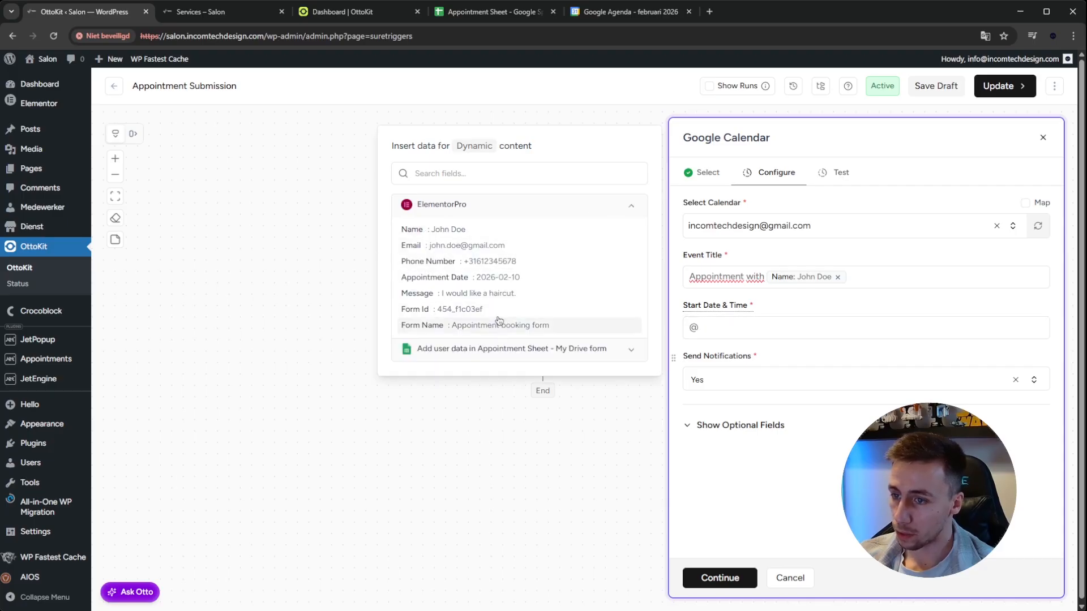
click(456, 277)
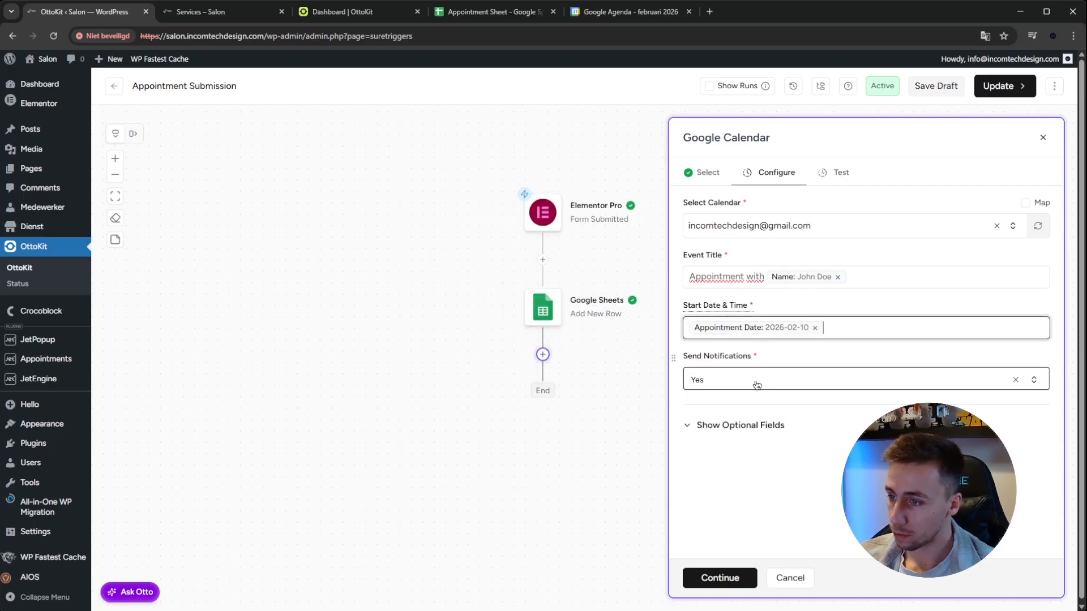
Show the optional fields and map Attendees to the Email field from the Elementor Pro submission
click(732, 425)
scroll(779, 398, down, 4)
scroll(779, 398, down, 6)
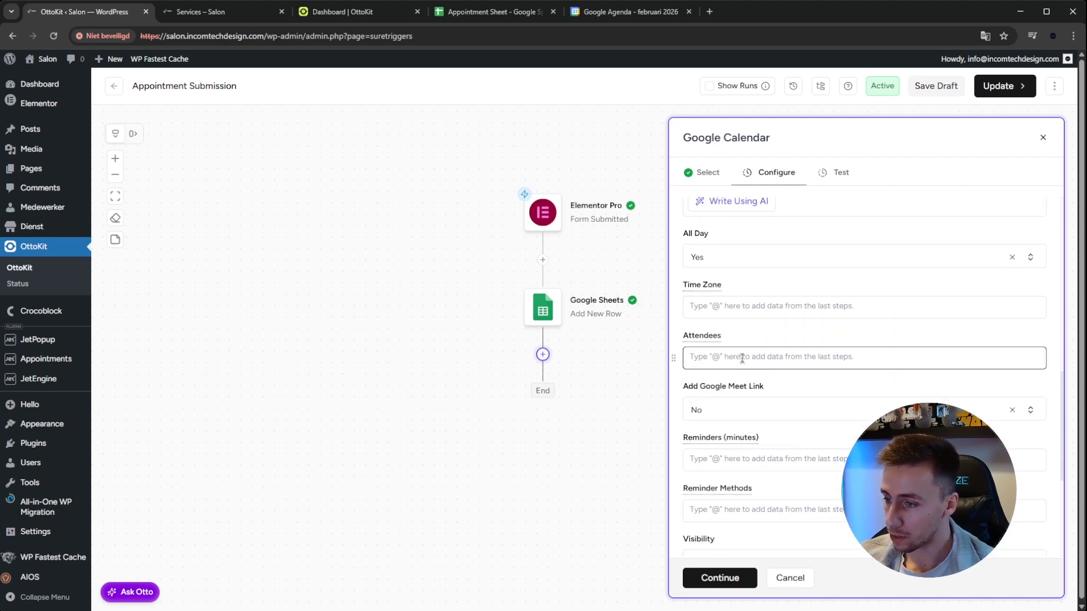
click(728, 363)
text(@)
click(615, 216)
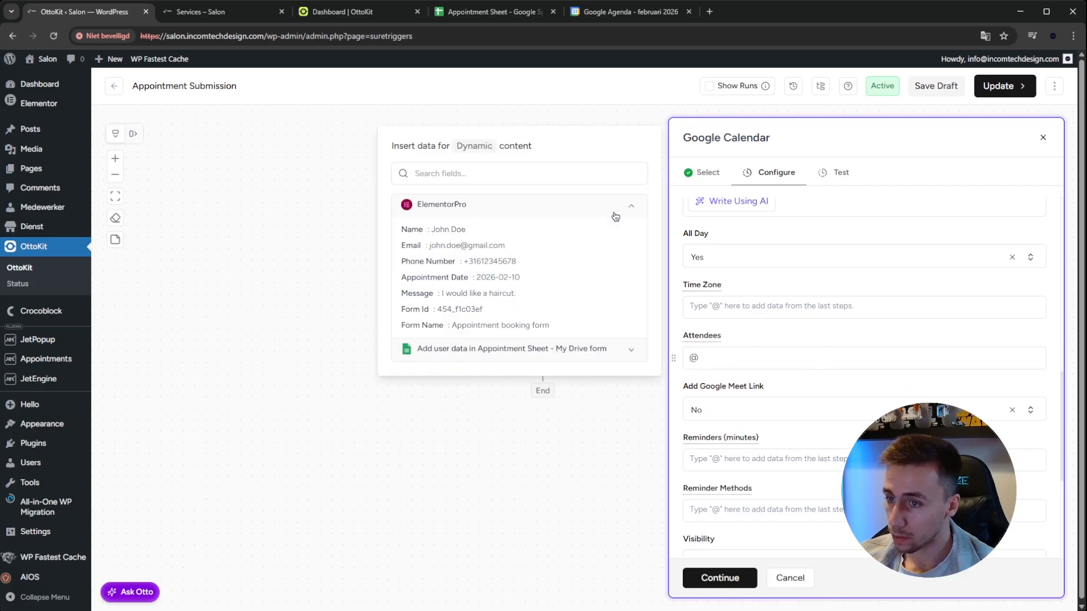
click(550, 251)
Look through the calendar event's optional settings, such as reminders, visibility and guest permissions, and review the required fields
scroll(779, 385, down, 4)
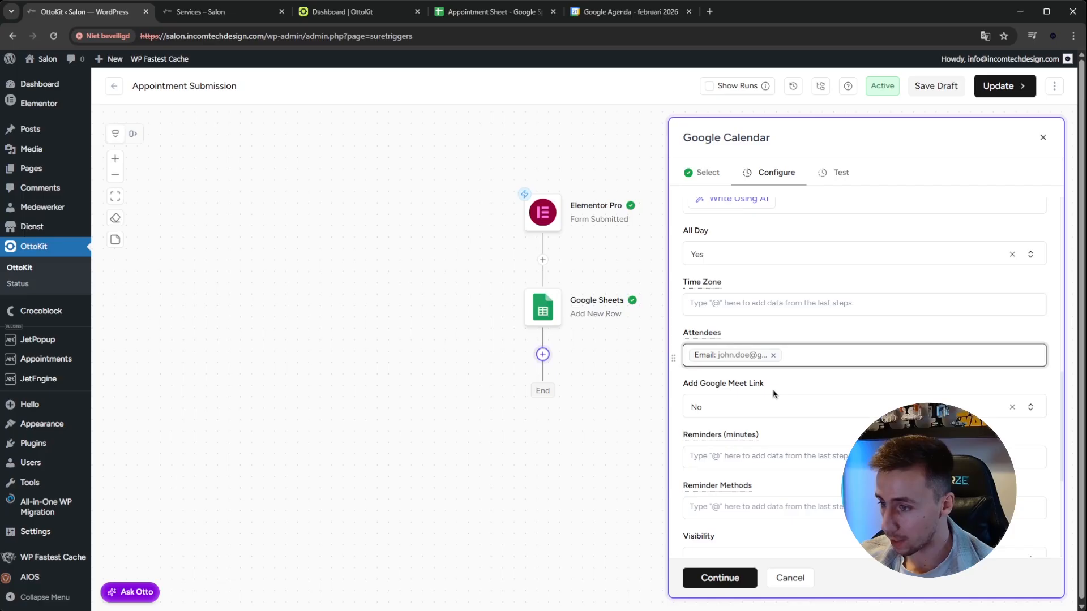
scroll(758, 377, up, 5)
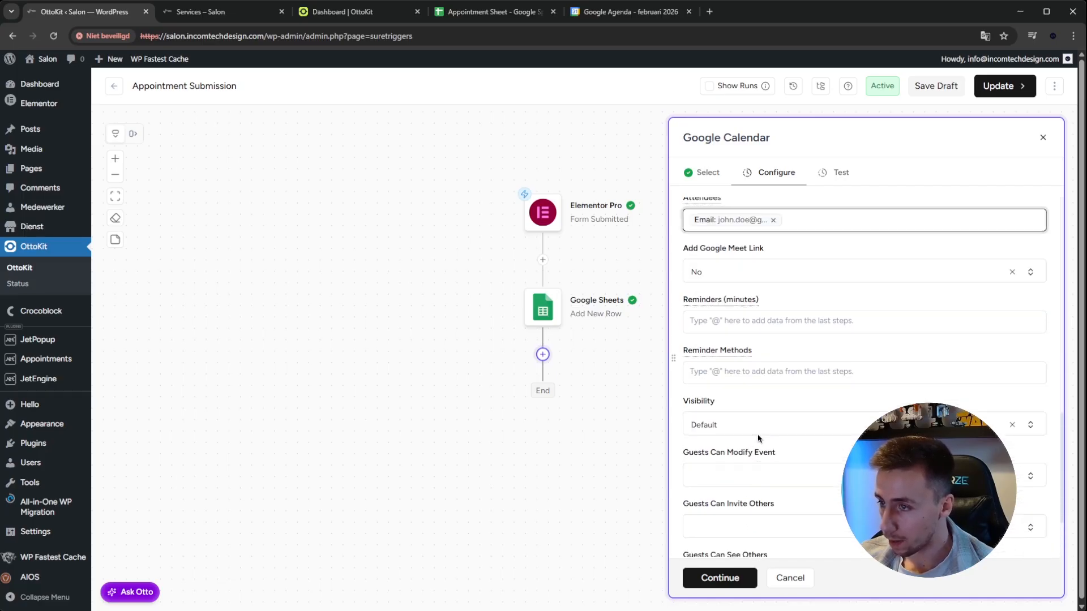
scroll(784, 419, down, 4)
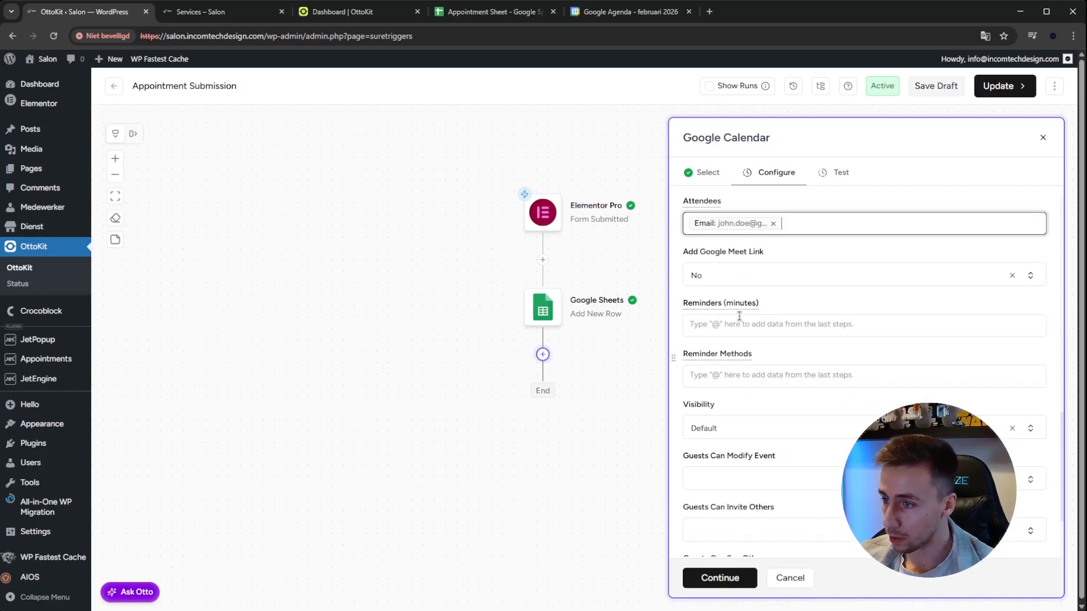
scroll(752, 407, down, 1)
scroll(752, 417, down, 1)
click(770, 323)
click(773, 324)
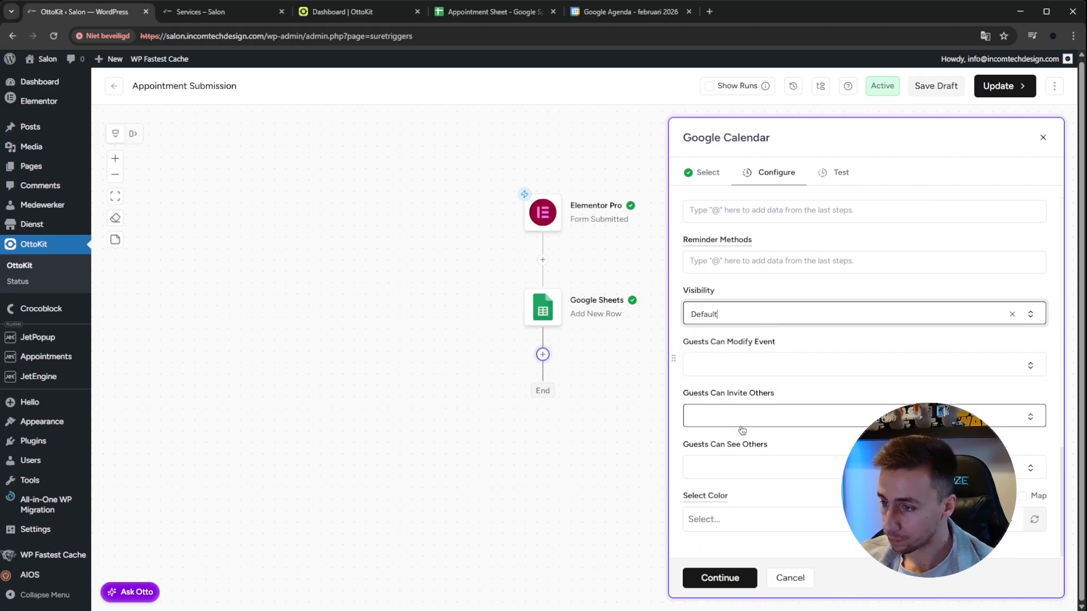
scroll(780, 477, up, 5)
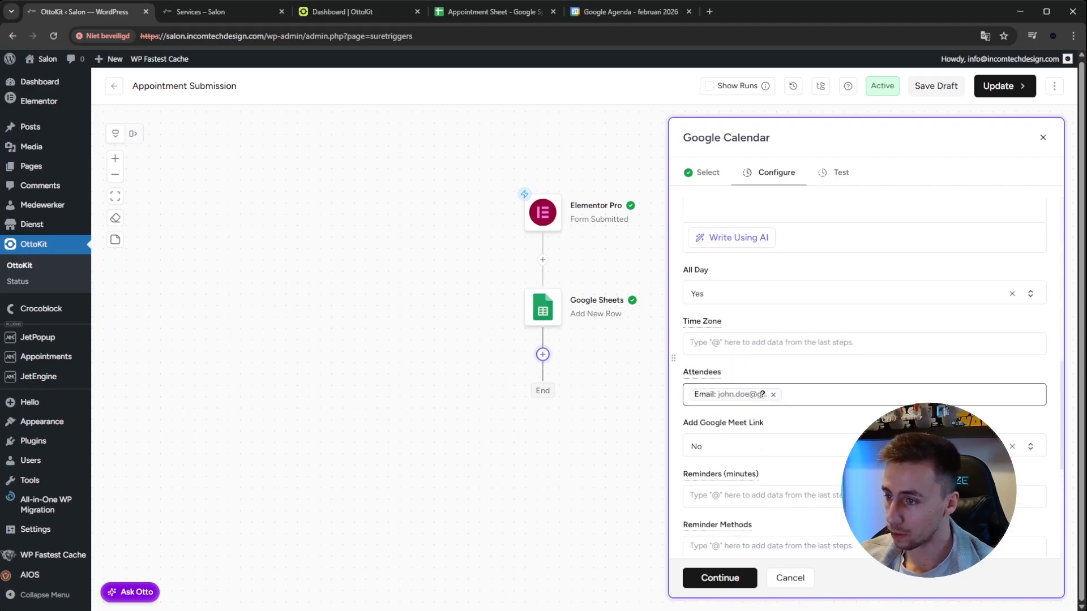
scroll(775, 399, up, 5)
scroll(753, 437, down, 1)
scroll(793, 430, up, 6)
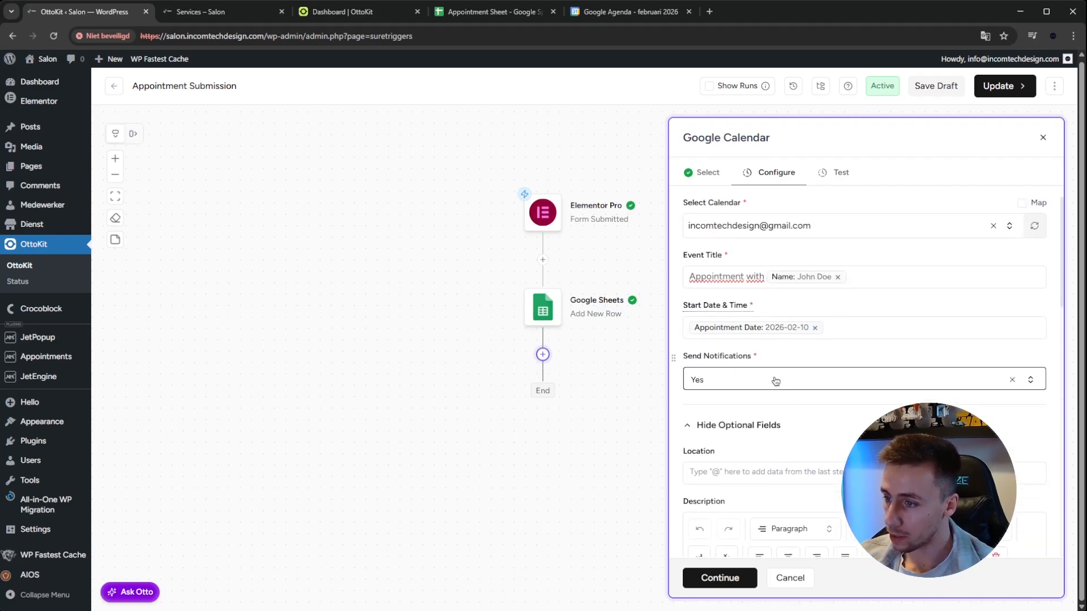
Map the event's Description to the Message field from the Elementor Pro submission
scroll(774, 382, down, 4)
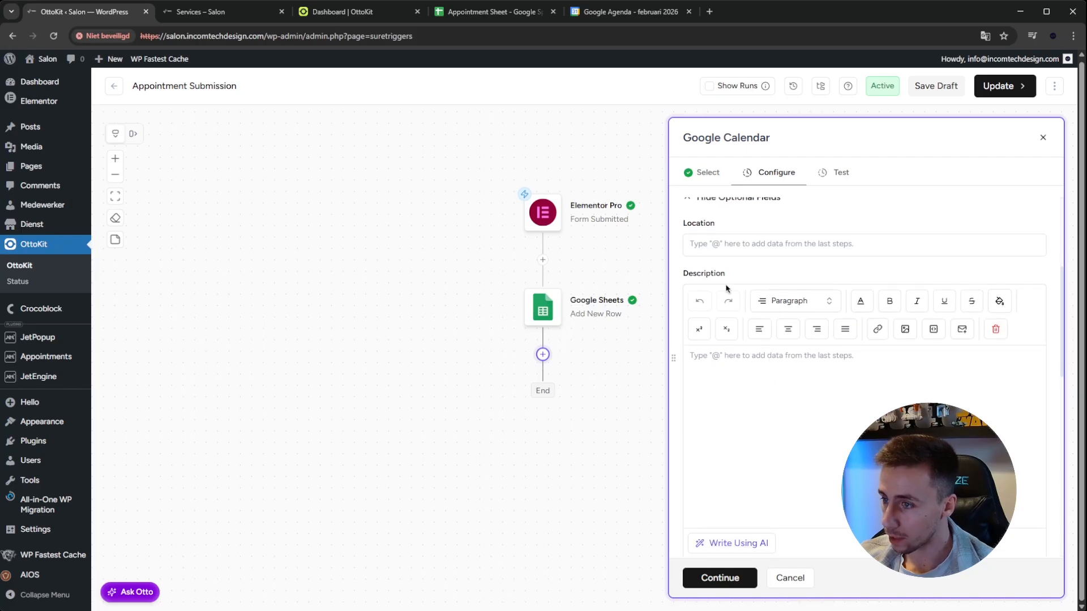
text(@)
click(604, 209)
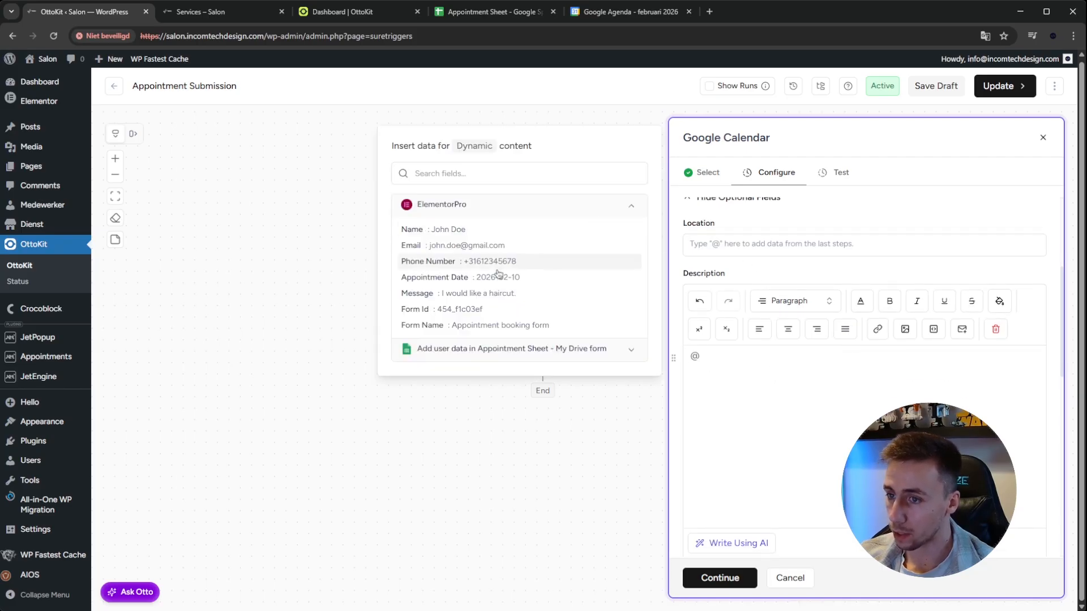
click(479, 293)
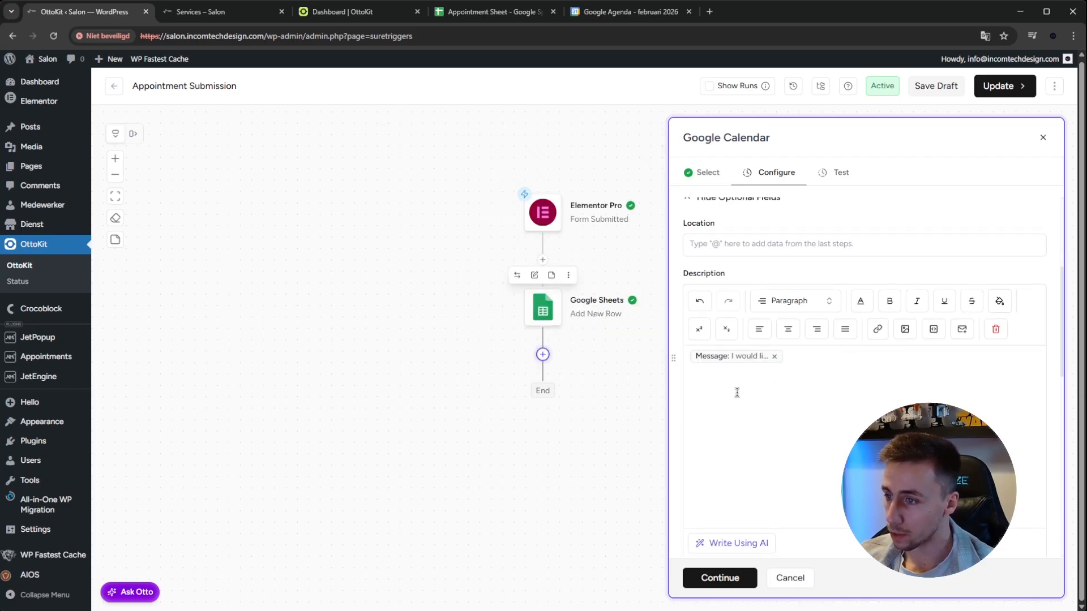
Test and save the Google Calendar action and publish the updated workflow
click(729, 583)
click(714, 264)
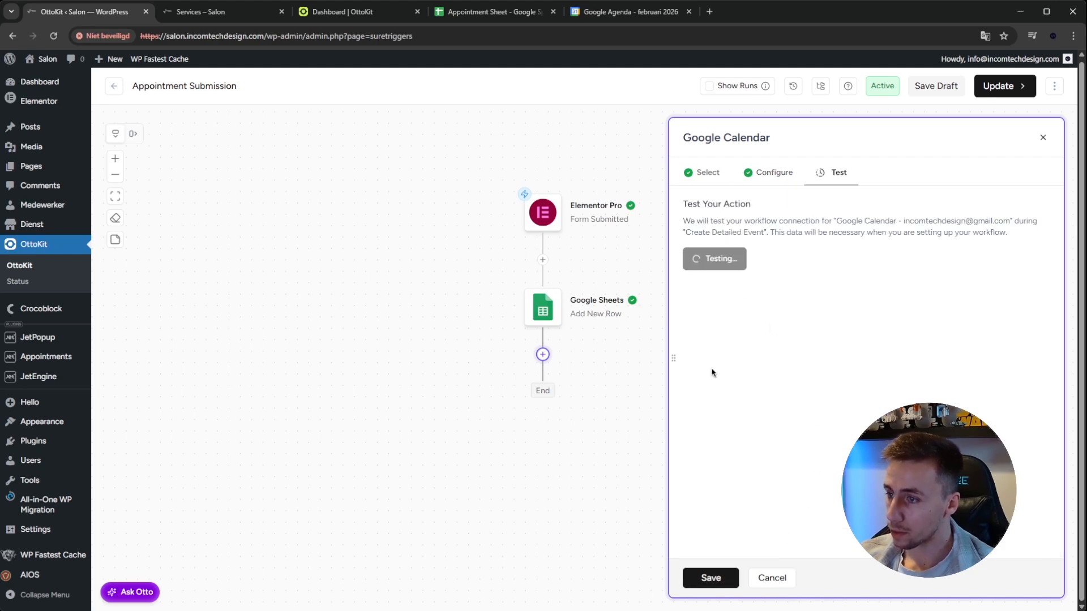
click(724, 578)
click(1008, 91)
click(998, 111)
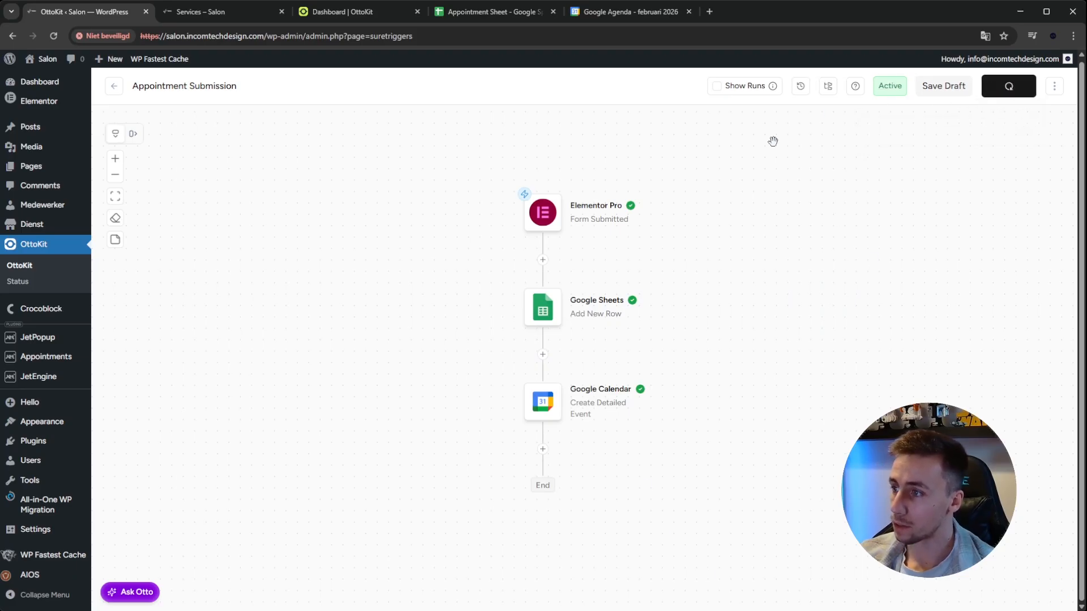
Switch to Google Calendar and check the title, guest and description of the test event on 10 February
click(591, 12)
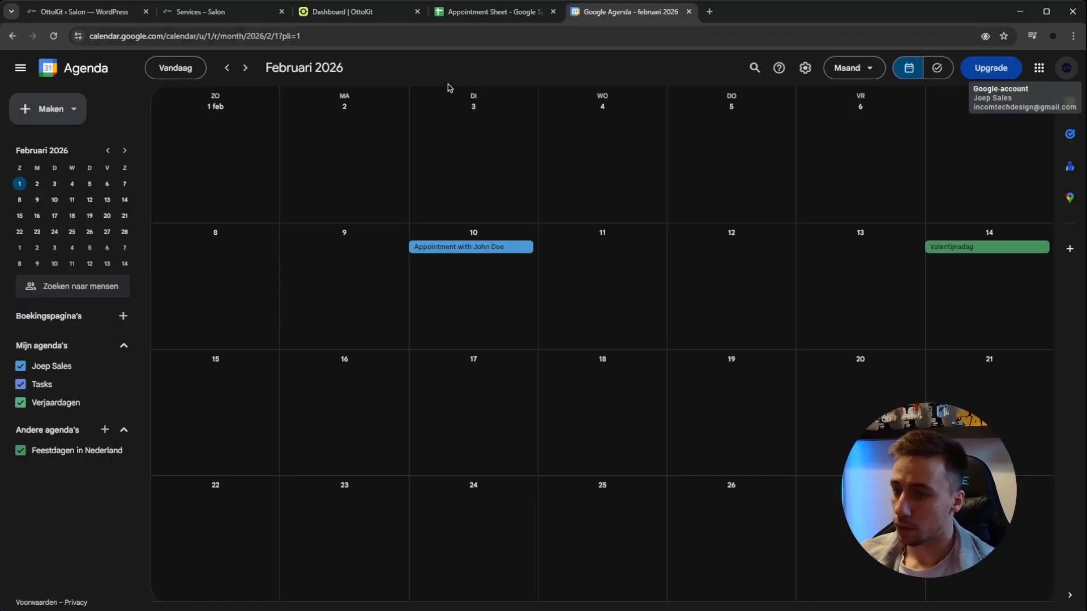
click(491, 247)
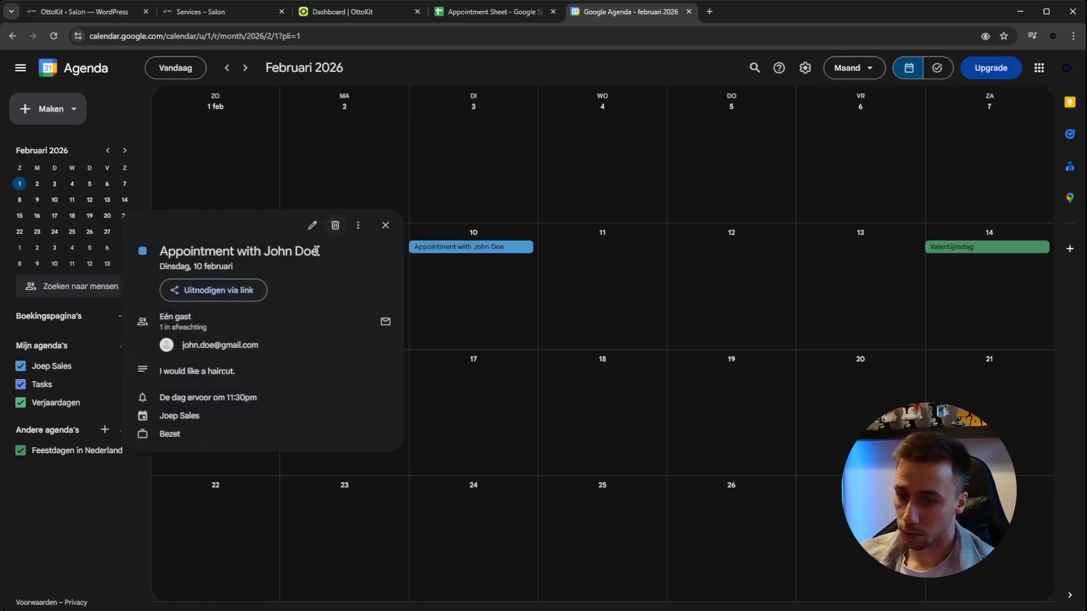
drag(254, 373, 158, 372)
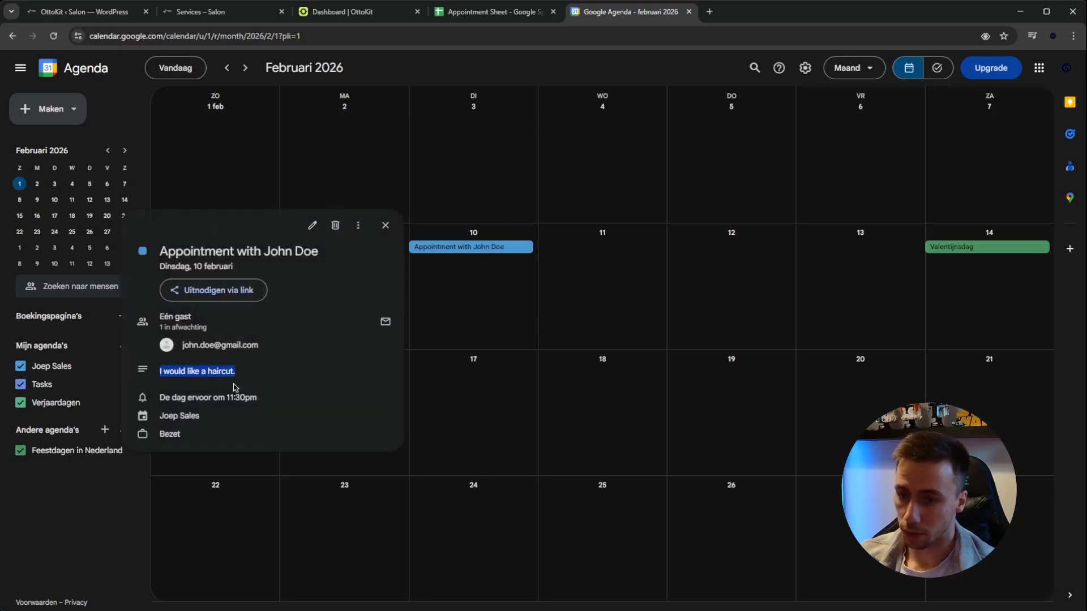
click(385, 226)
Switch to the salon's Services page, reload it, and enter a test customer's full name, email and phone number in the booking form
click(136, 12)
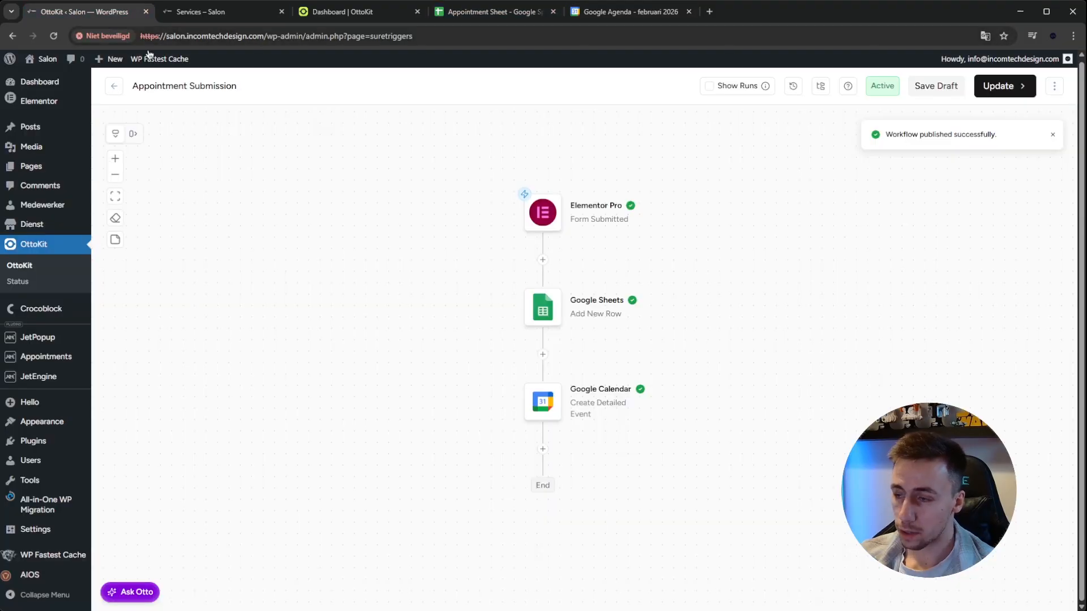
key(ctrl+Tab)
click(54, 37)
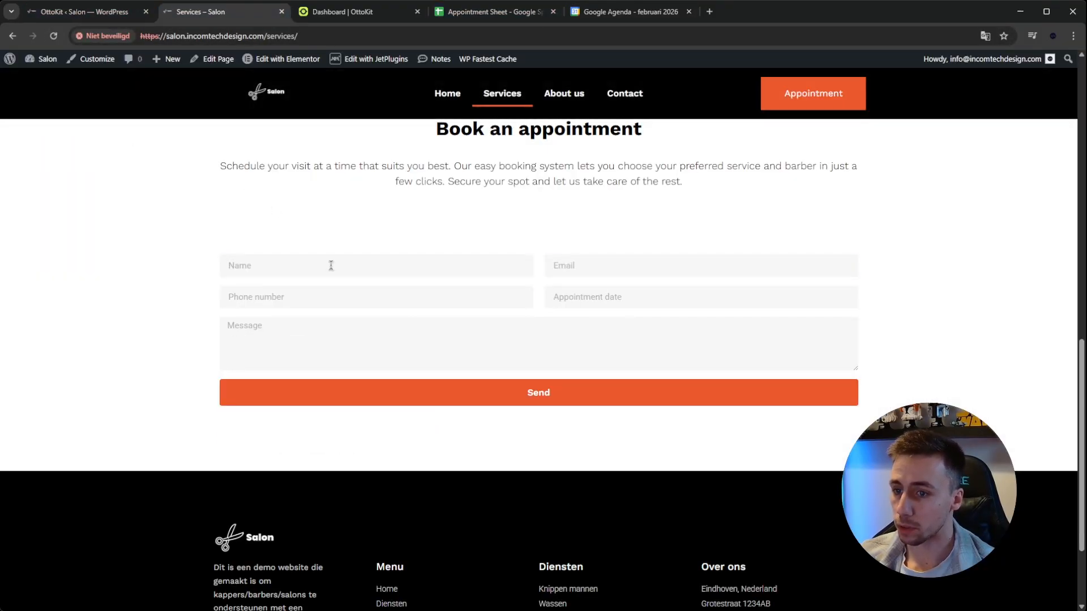
text(Jane DOe)
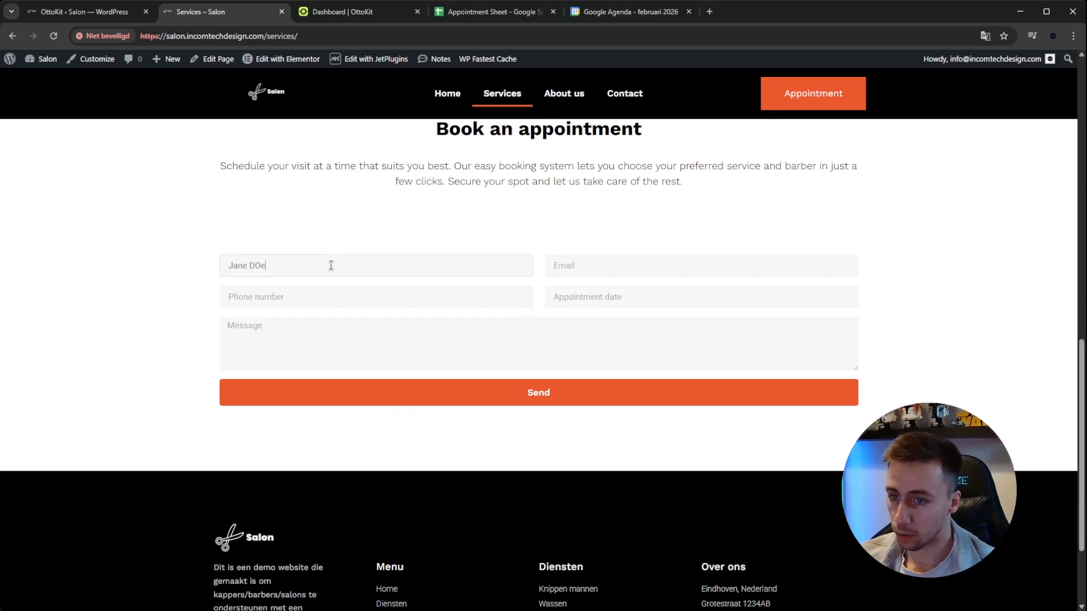
key(Tab)
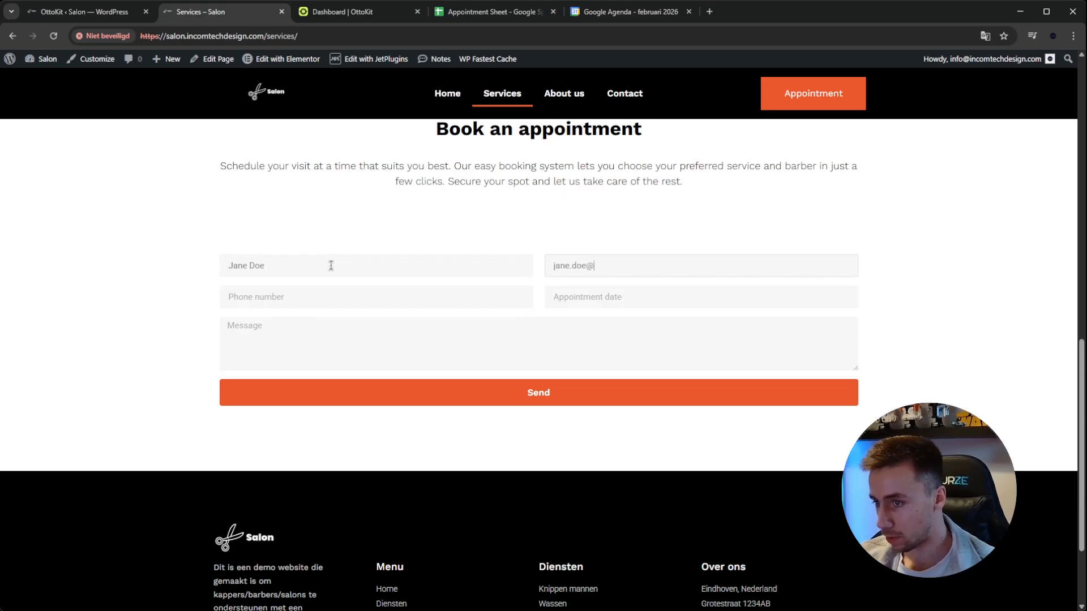
key(Tab)
text(+31612345678)
Submit the booking form with appointment date 2026-02-01 and the message "I would like to change the color of my hair."
click(589, 300)
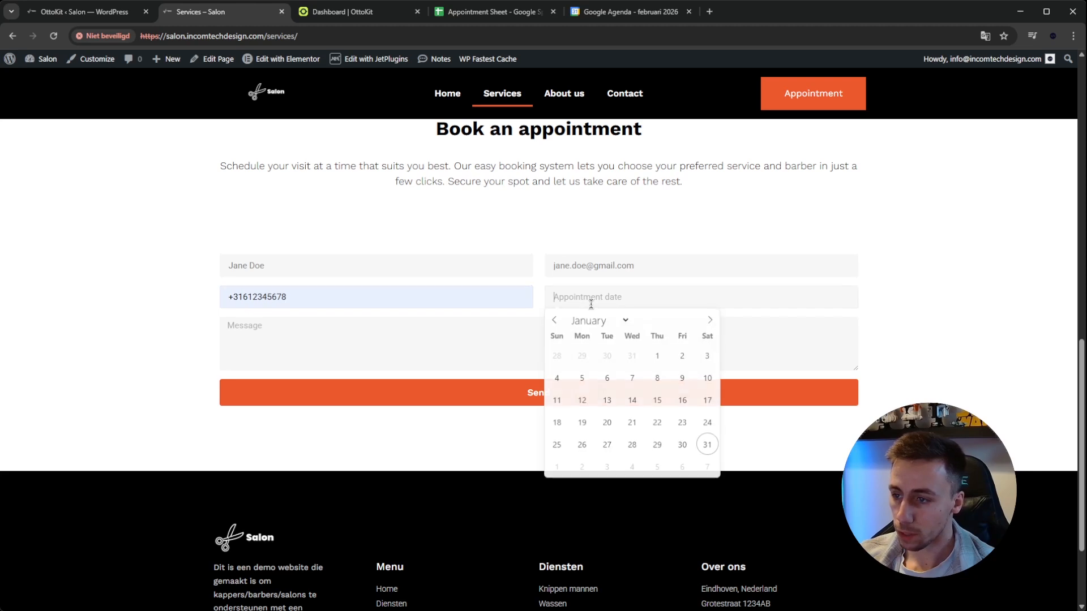
click(709, 321)
click(557, 357)
click(478, 349)
text(I would like to change the color of my hair.)
click(519, 400)
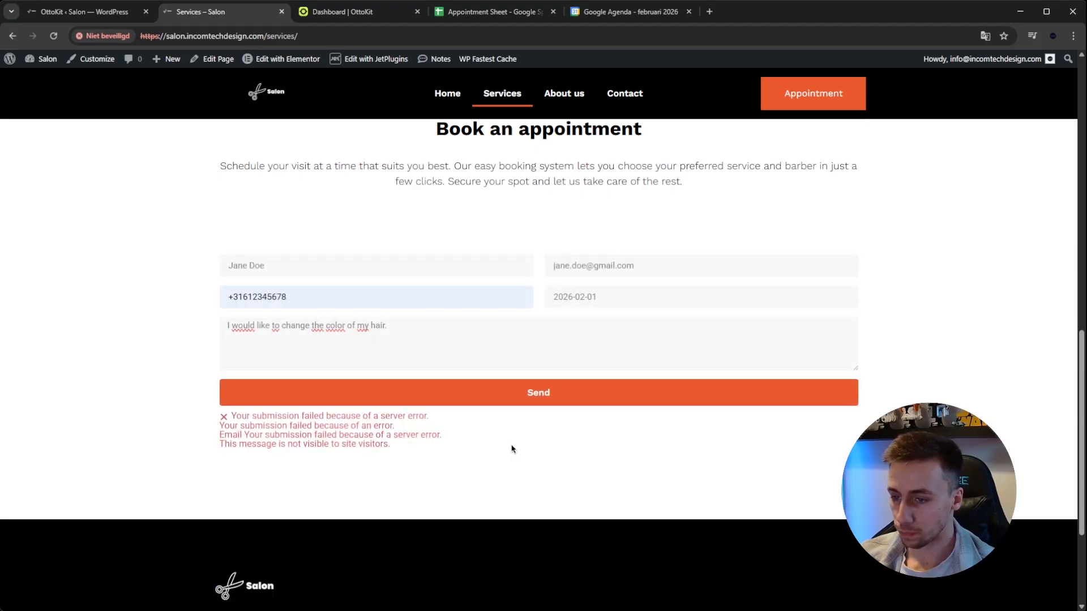
Read the notice below the booking form and check the new submission's row in the Appointment Sheet
drag(301, 436, 417, 451)
click(444, 456)
scroll(444, 455, up, 2)
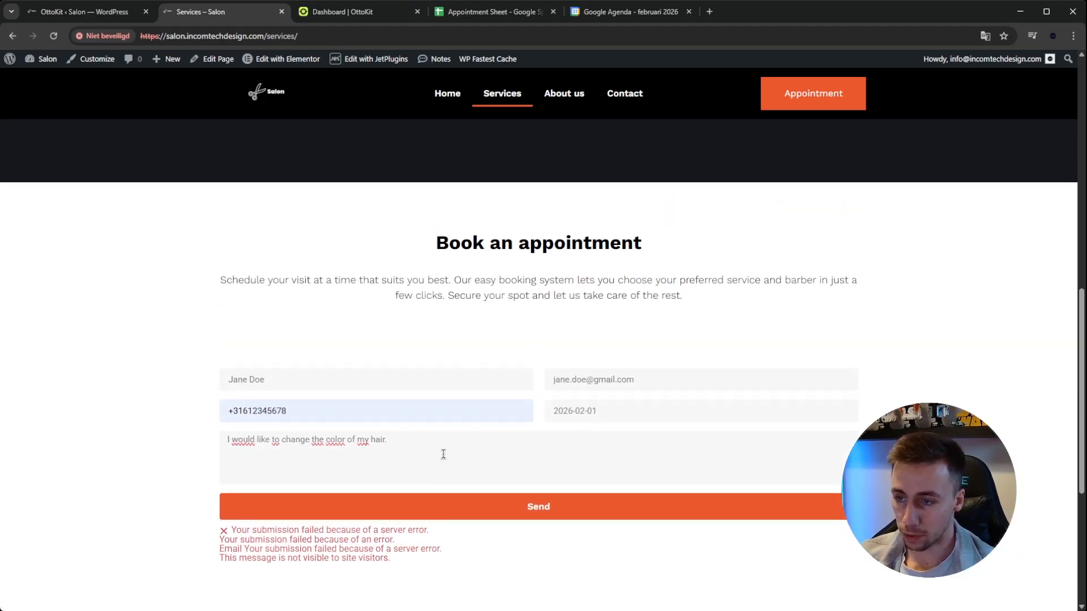
scroll(444, 454, down, 1)
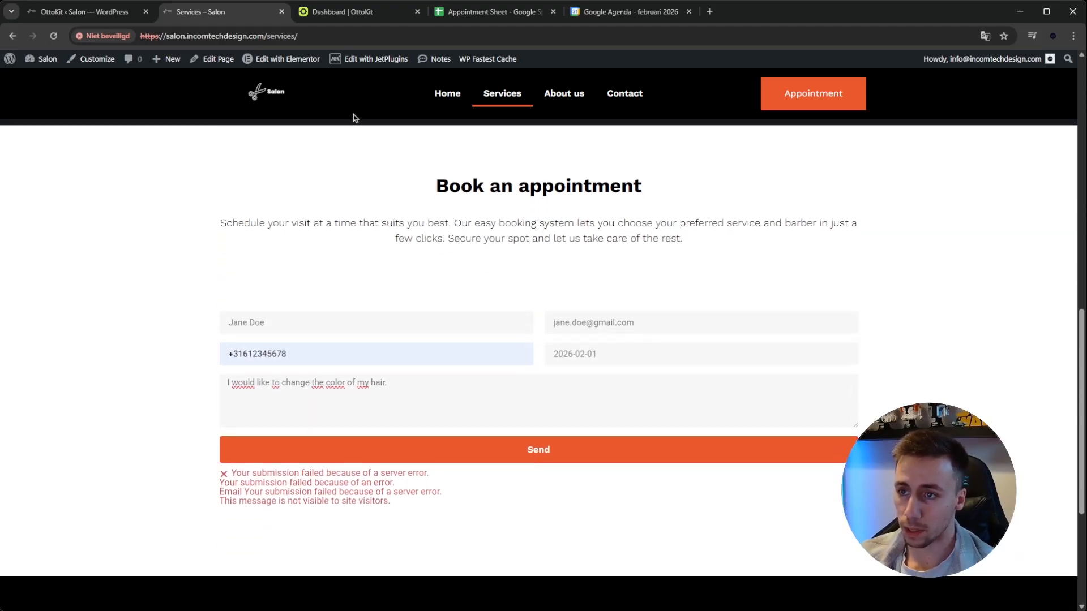
click(481, 11)
drag(49, 193, 566, 189)
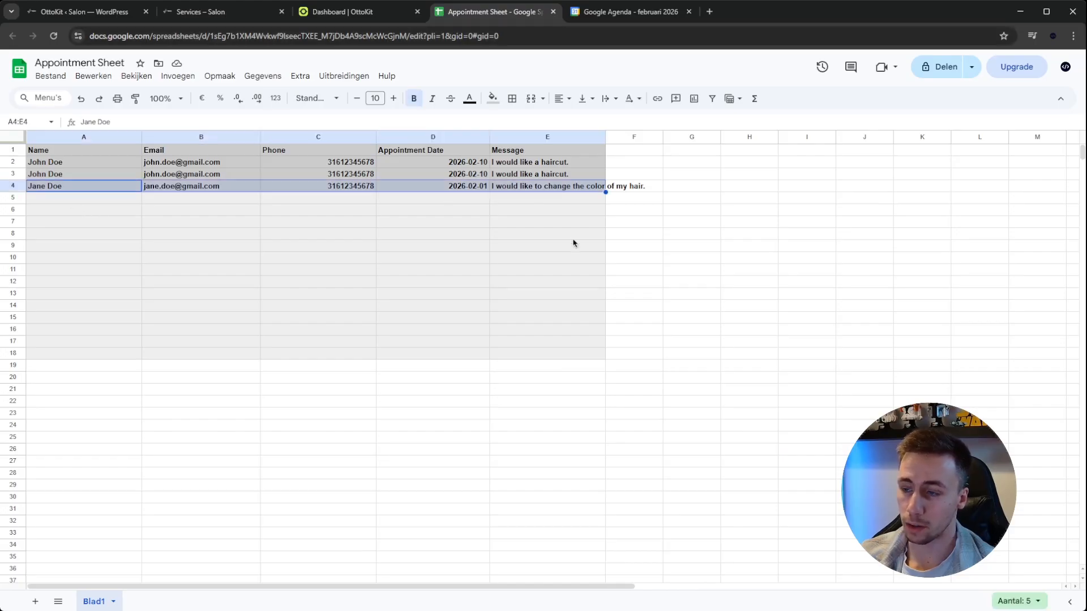
click(601, 223)
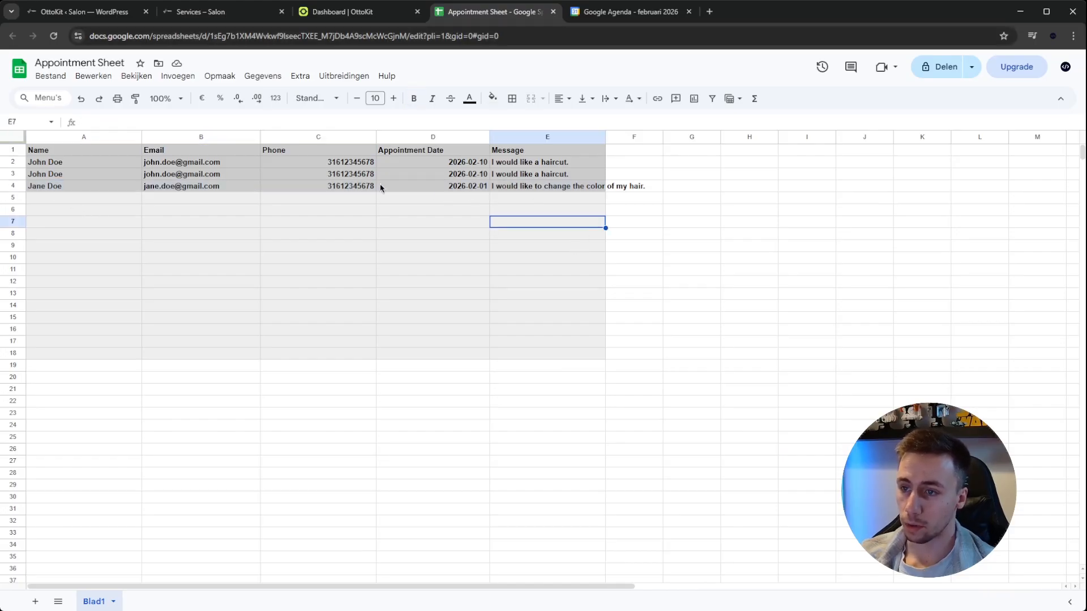
Switch to Google Calendar and check the guest and description of the new appointment on 1 February
click(595, 11)
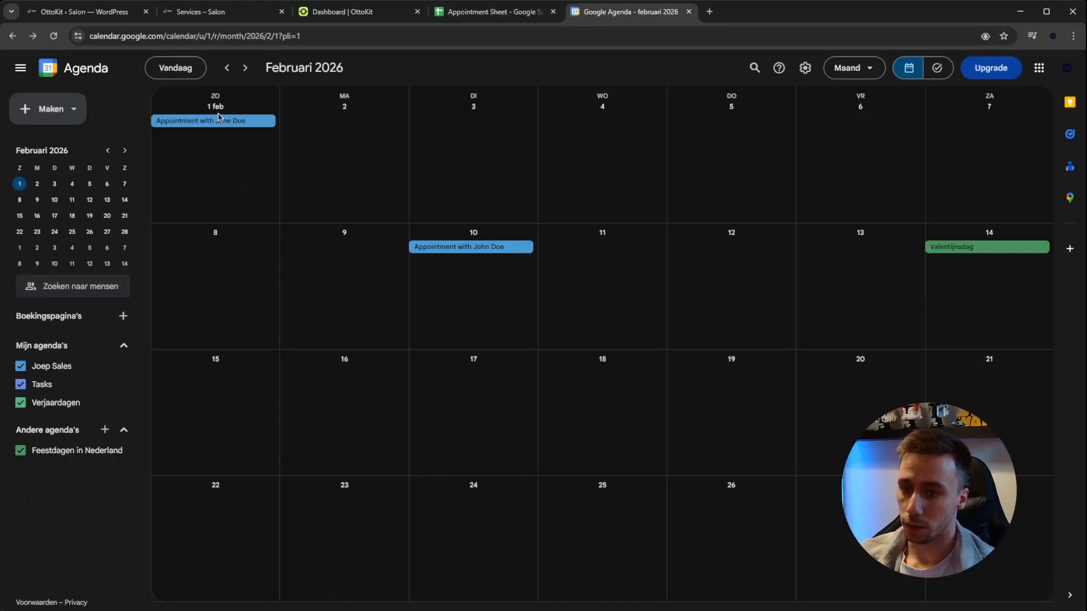
click(223, 136)
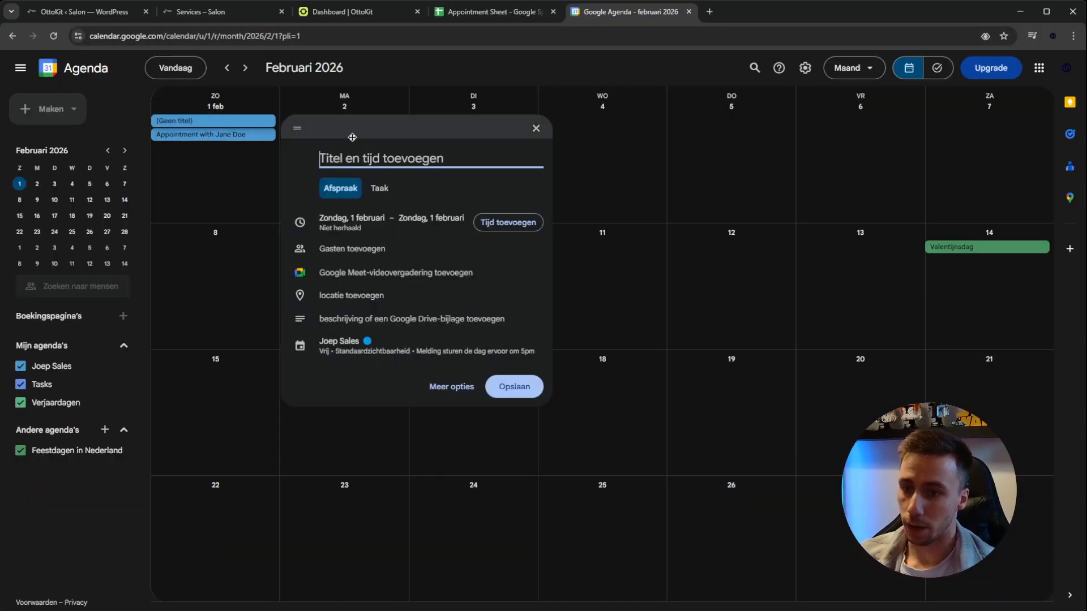
click(536, 127)
click(265, 121)
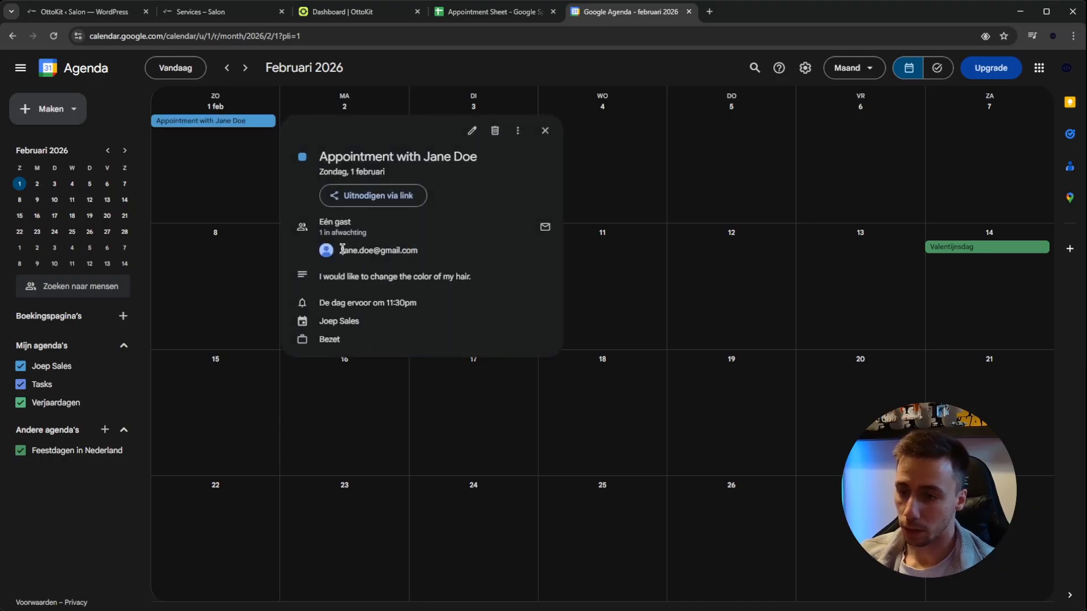
drag(322, 276, 408, 278)
click(480, 276)
click(447, 272)
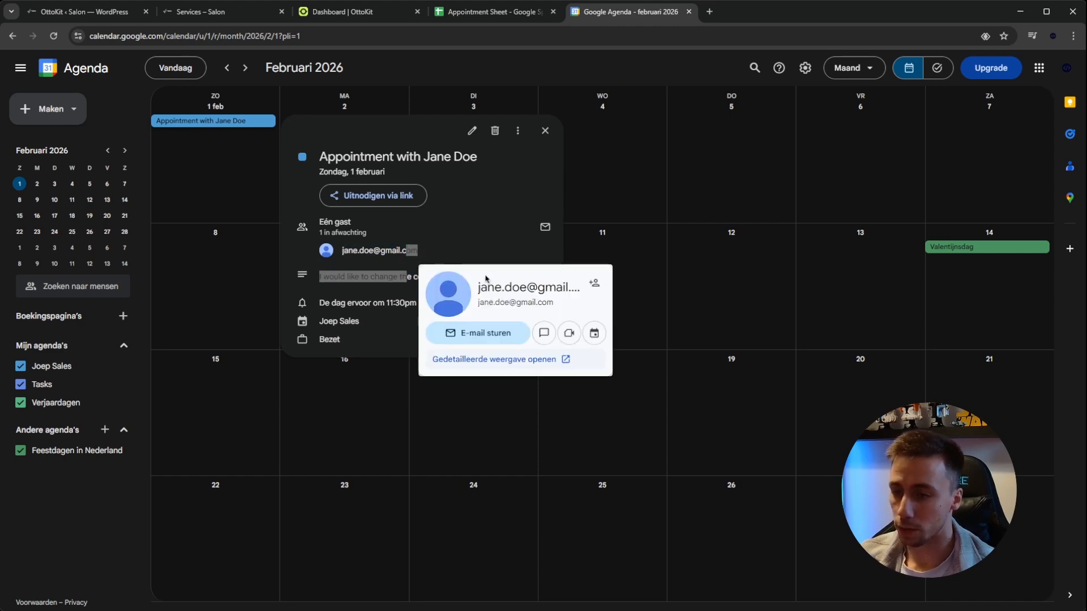
click(539, 137)
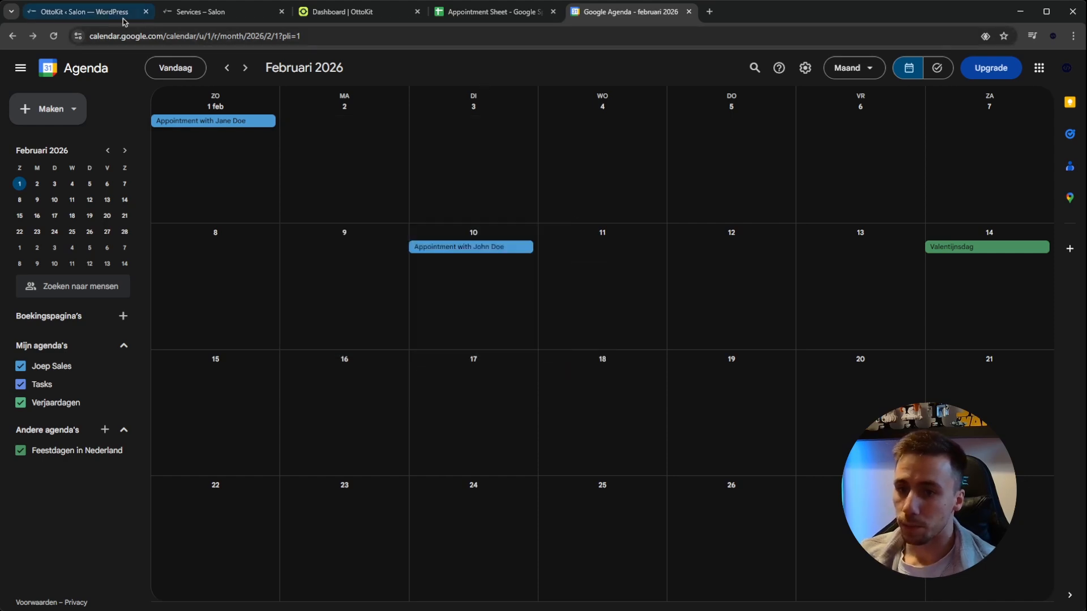
Return to the OttoKit workflow in WordPress and visit the salon's public site
click(113, 12)
click(60, 79)
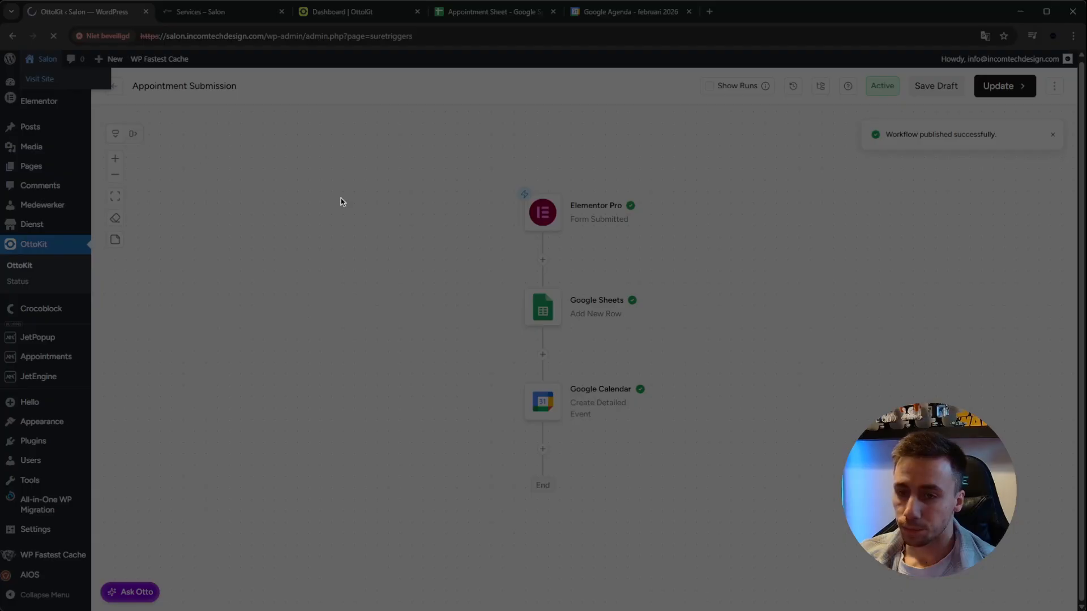